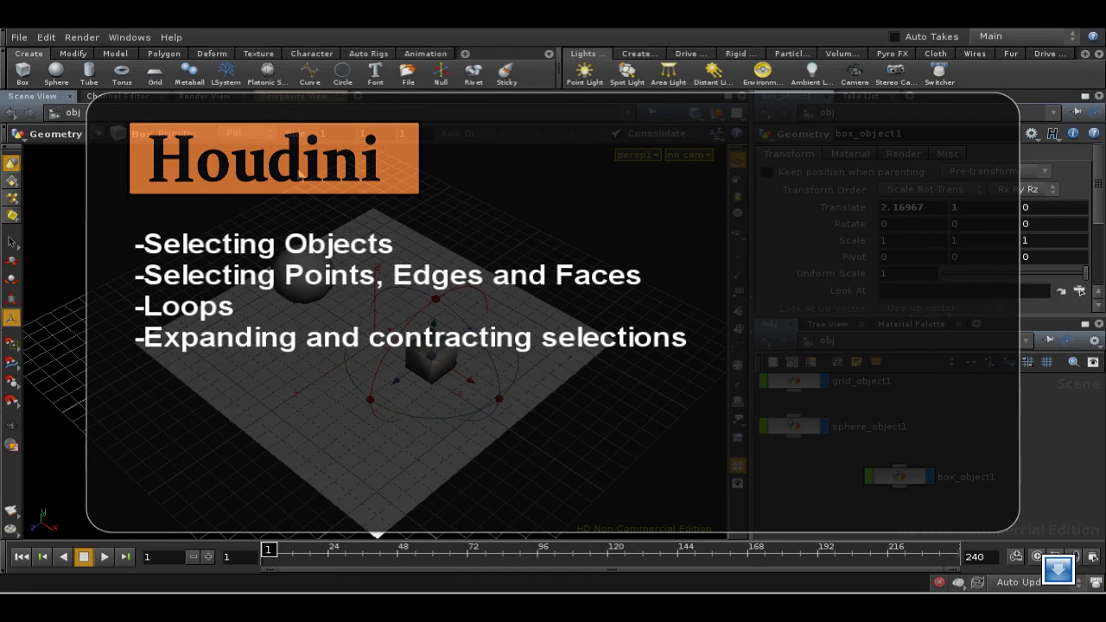
{"action": "key", "text": "Escape"}
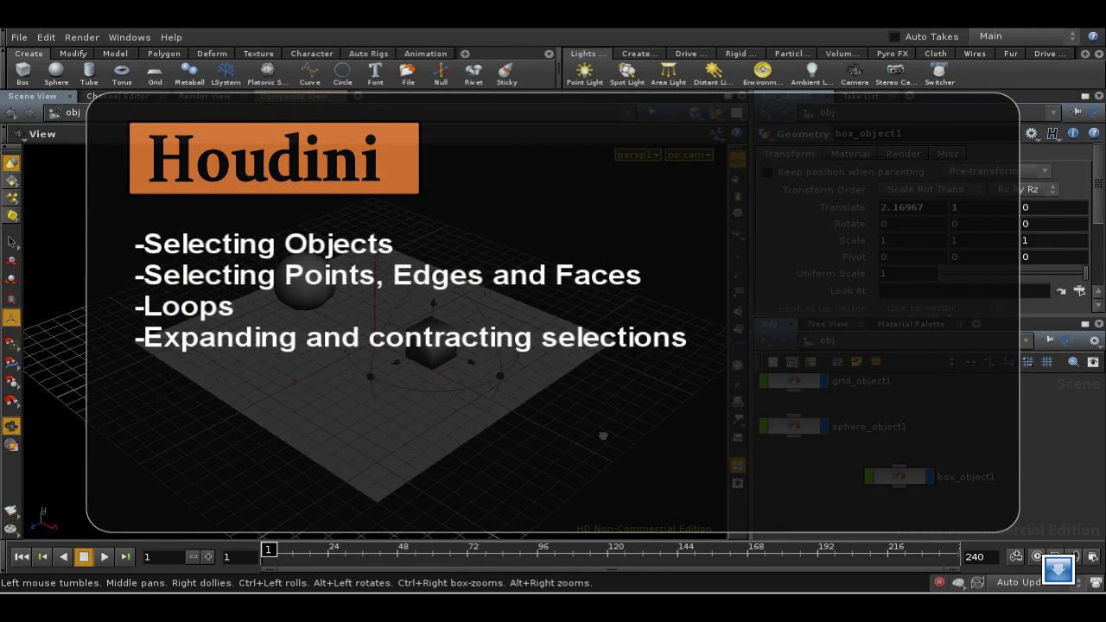
{"action": "key", "text": "Return"}
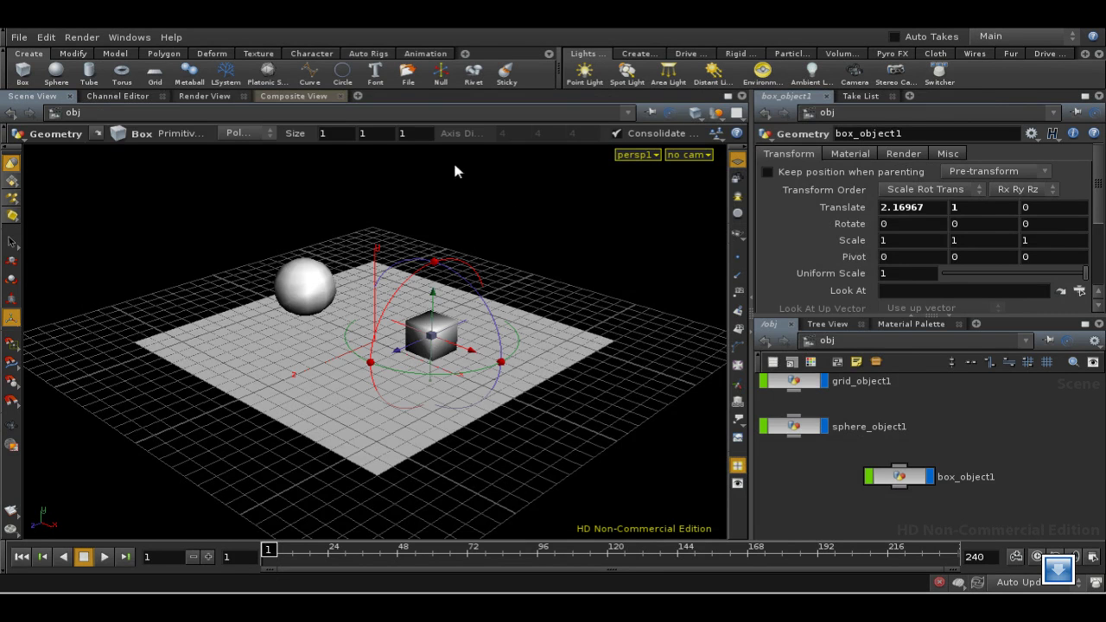
{"action": "left_click", "coordinate": [170, 38]}
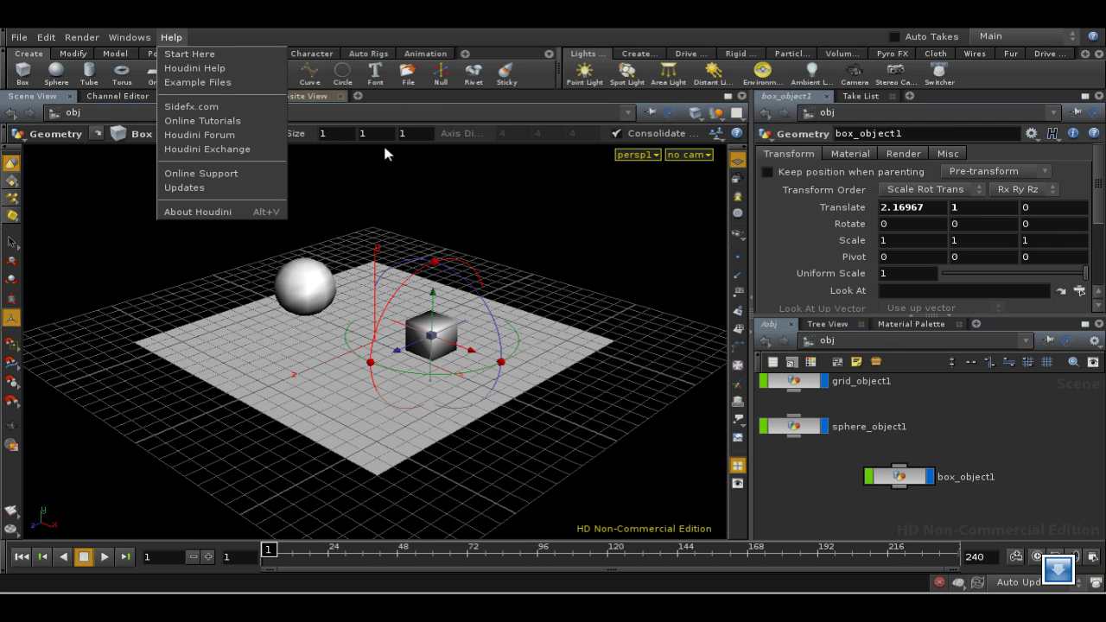
{"action": "key", "text": "Escape"}
{"action": "key", "text": "Escape"}
{"action": "left_click_drag", "start_coordinate": [534, 250], "coordinate": [546, 275]}
{"action": "key", "text": "Return"}
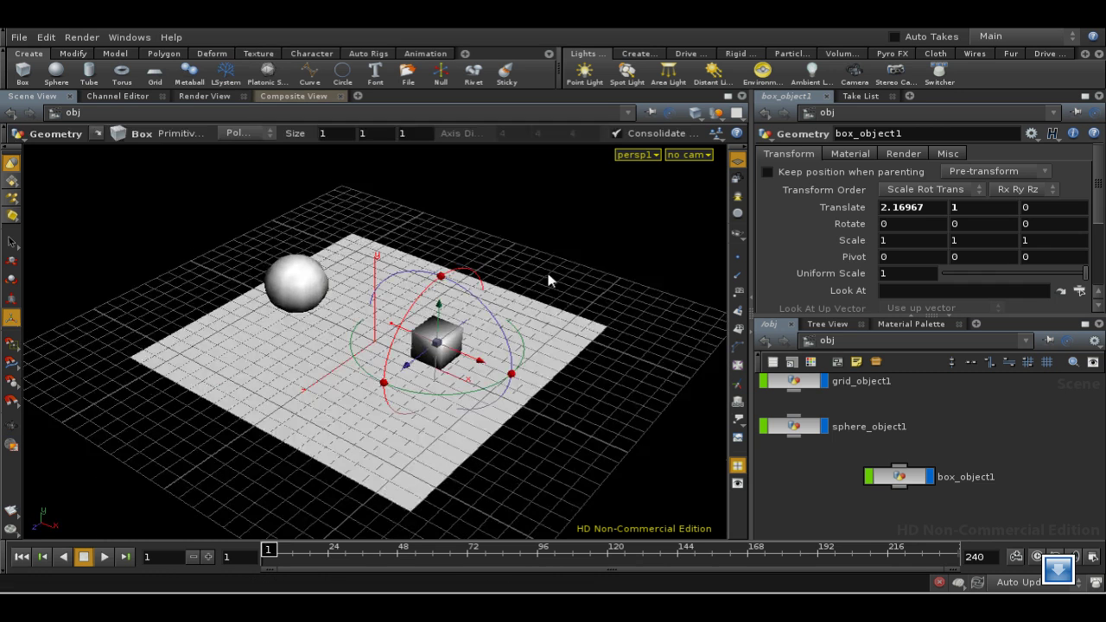
Enter the box_object1 network and place a Torus node beside box1
{"action": "double_click", "coordinate": [903, 477]}
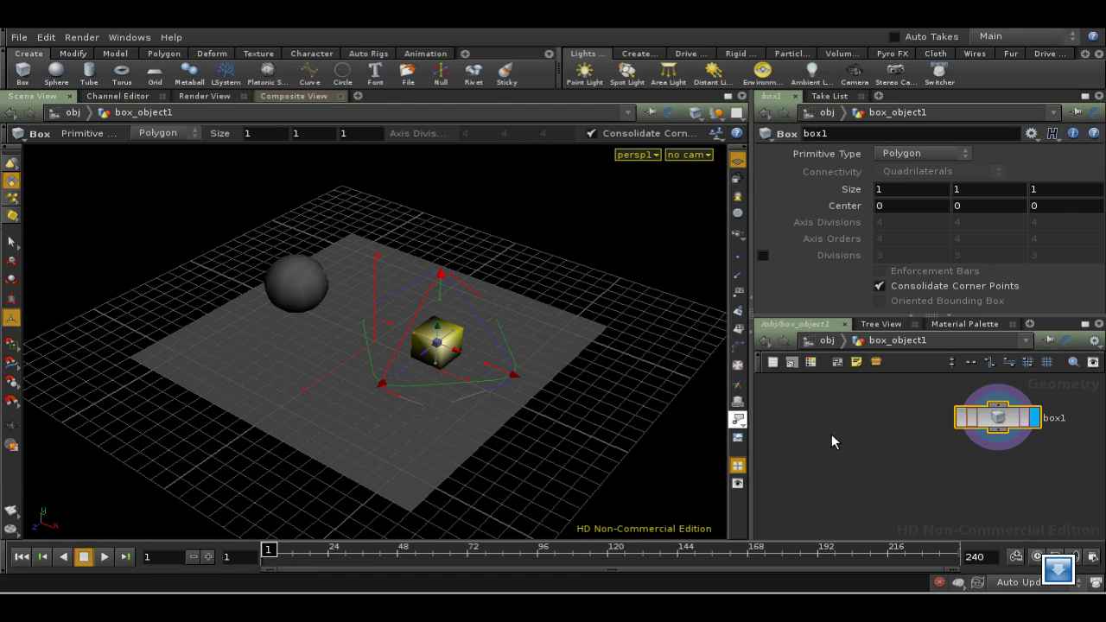
{"action": "key", "text": "Tab"}
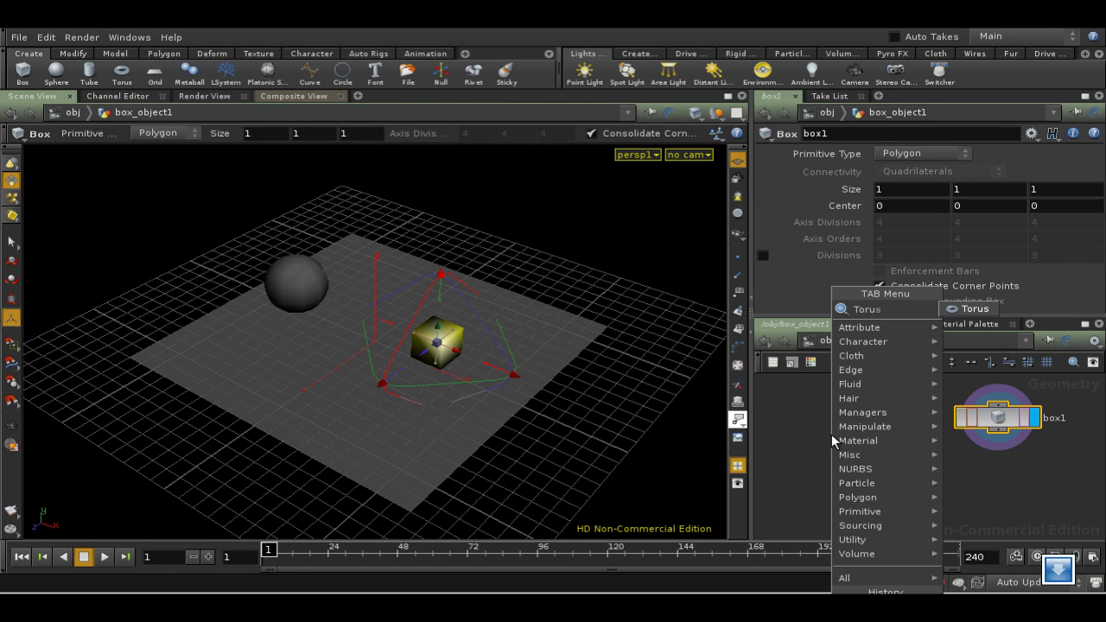
{"action": "key", "text": "Escape"}
{"action": "left_click", "coordinate": [862, 410]}
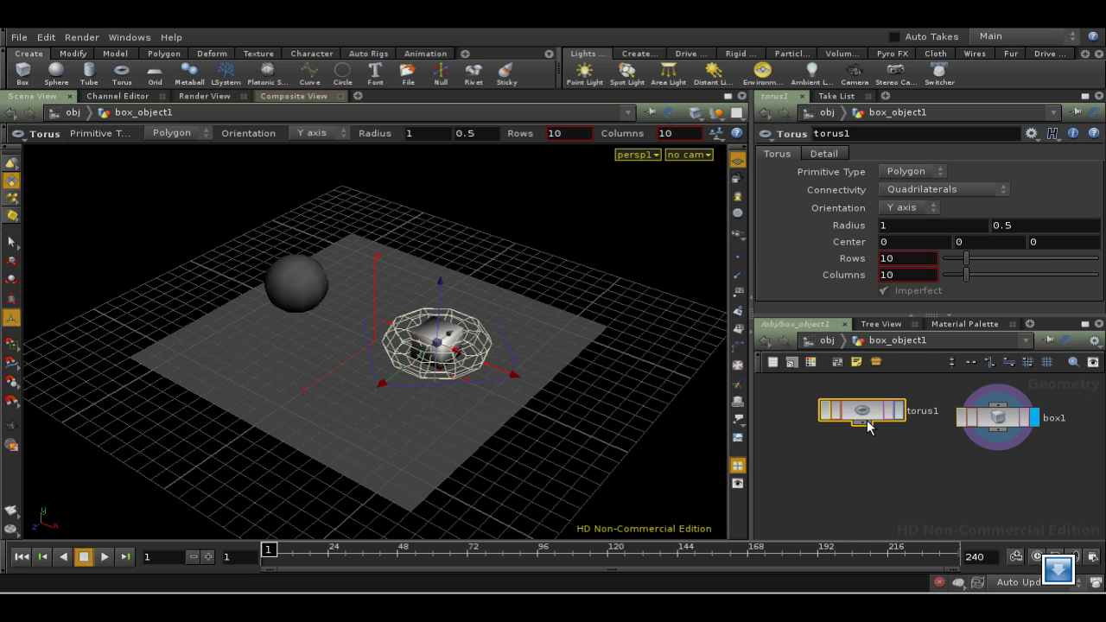
Add a Transform node fed by torus1 and move the torus about 2.96 units along X, away from the box
{"action": "key", "text": "Tab"}
{"action": "type", "text": "tr"}
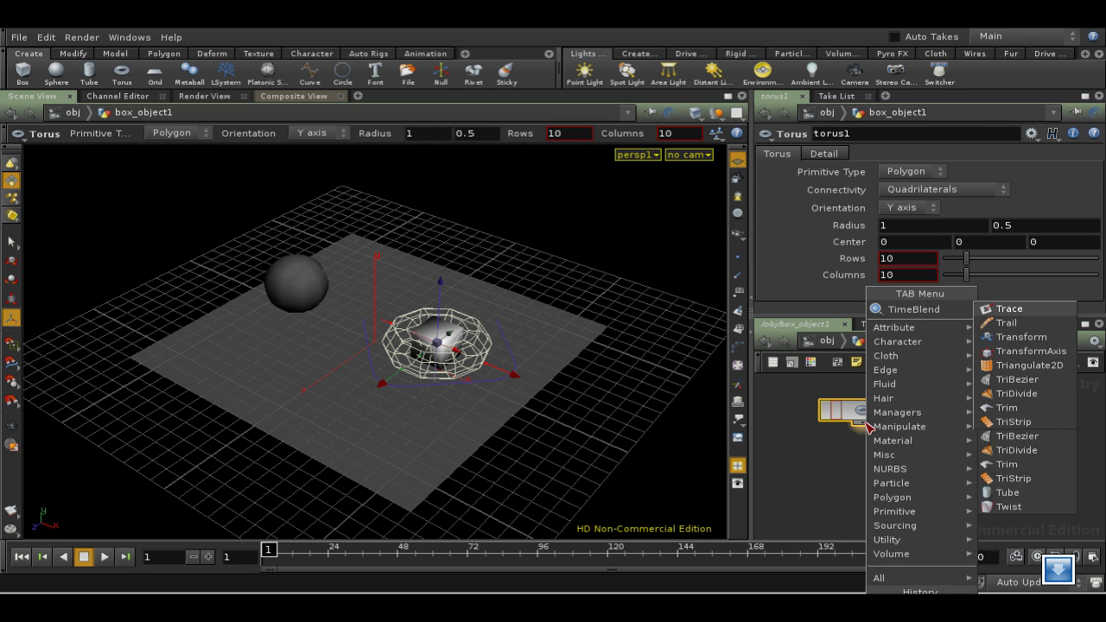
{"action": "left_click", "coordinate": [1024, 337]}
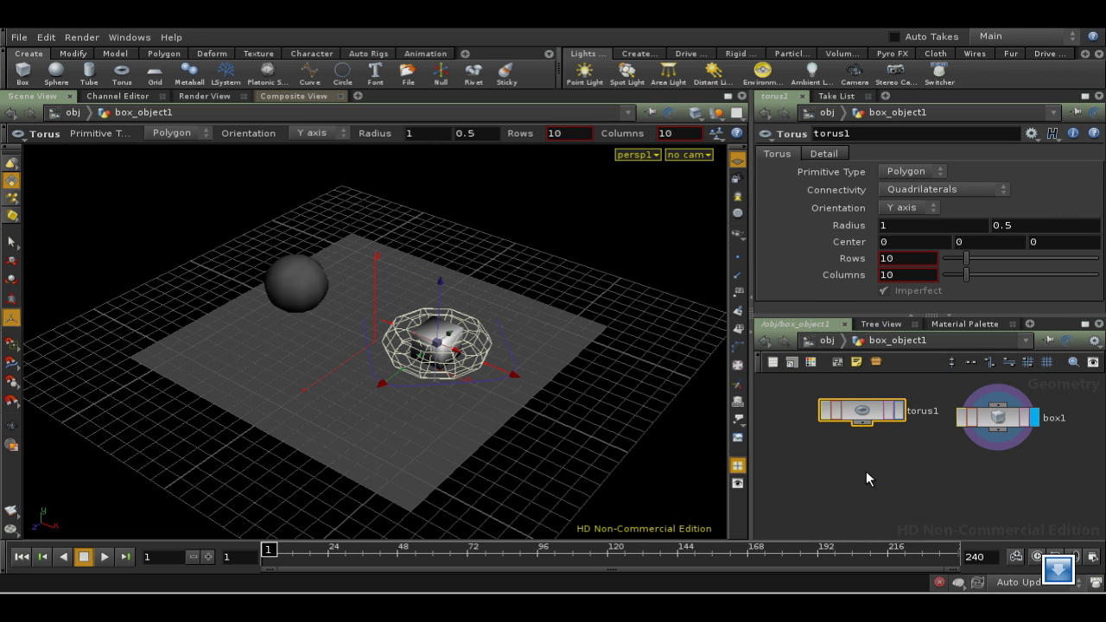
{"action": "left_click", "coordinate": [866, 471]}
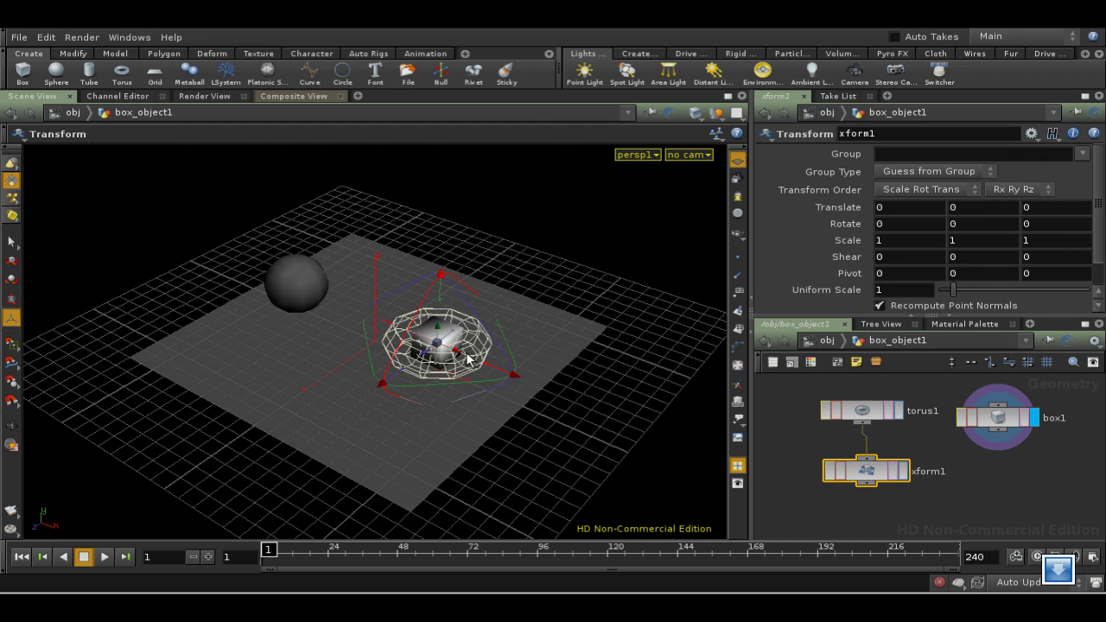
{"action": "left_click_drag", "start_coordinate": [467, 361], "coordinate": [546, 406]}
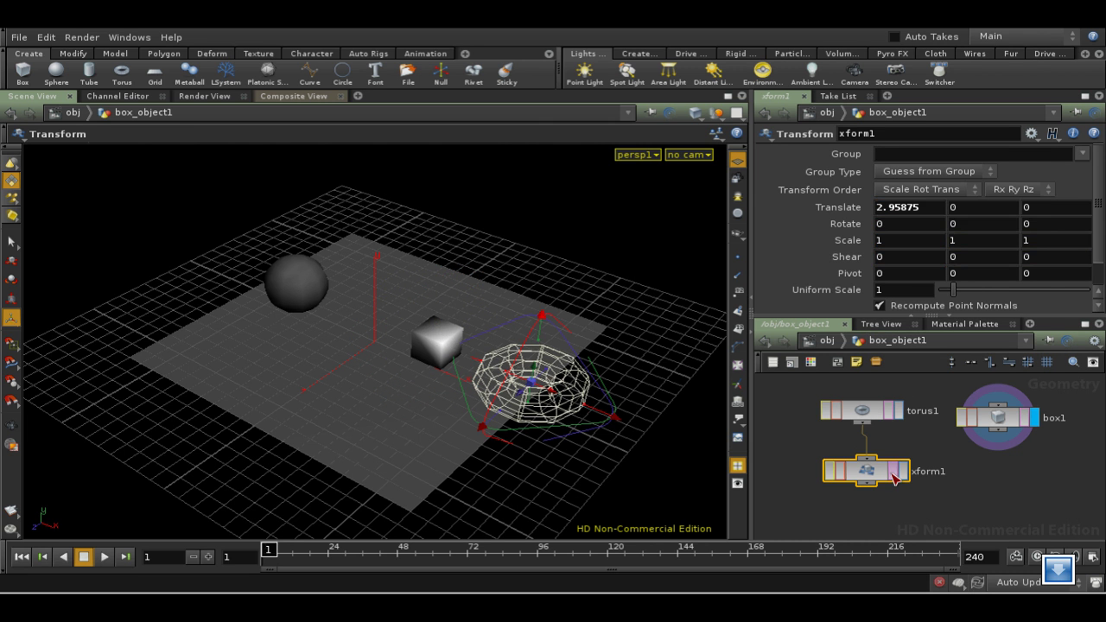
Merge the transformed torus and box1 with a Merge node and set its display flag to show the combined geometry
{"action": "right_click", "coordinate": [875, 484]}
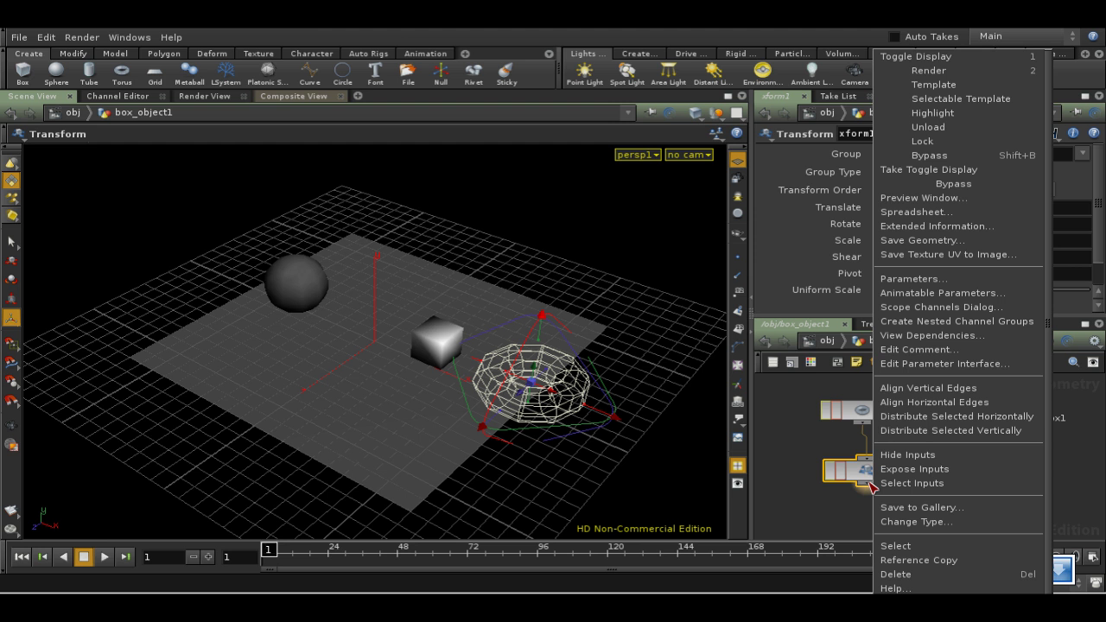
{"action": "key", "text": "Escape"}
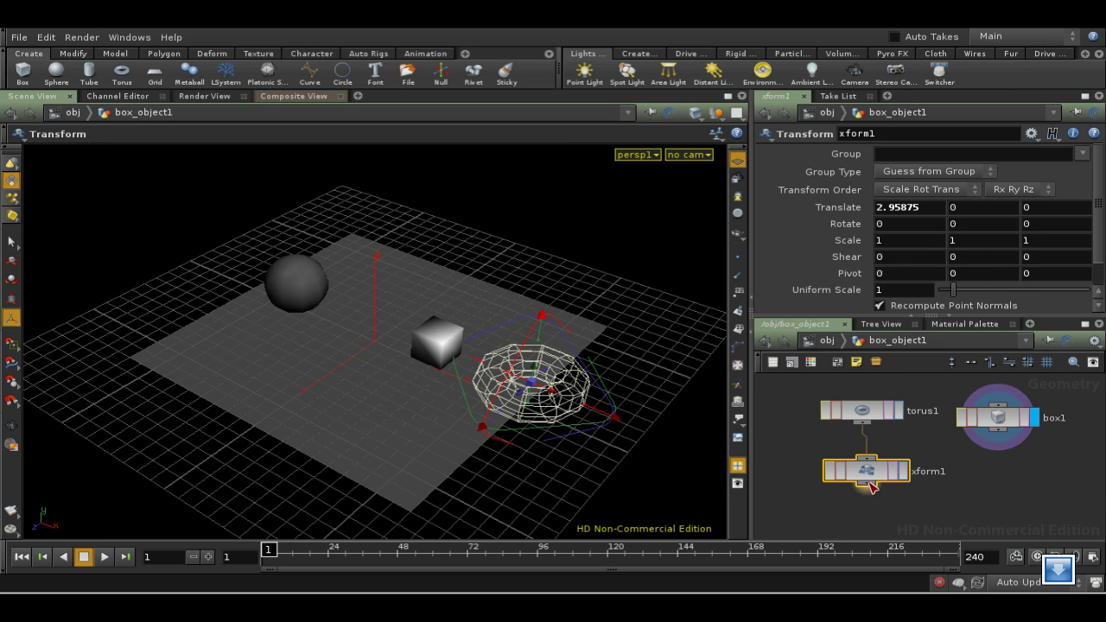
{"action": "key", "text": "Tab"}
{"action": "type", "text": "m"}
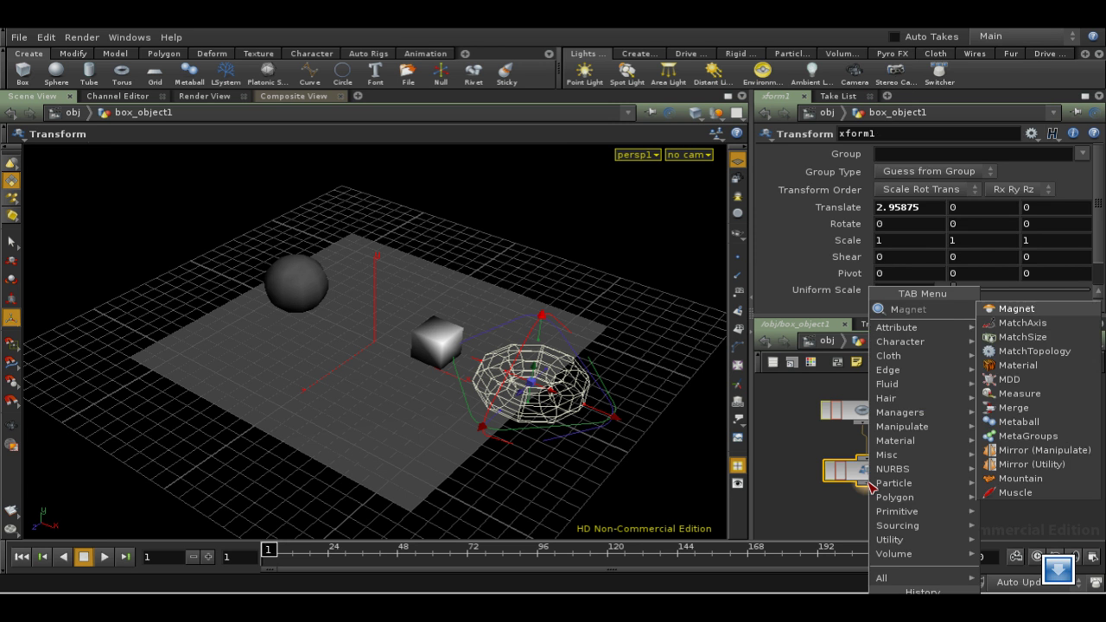
{"action": "type", "text": "erge"}
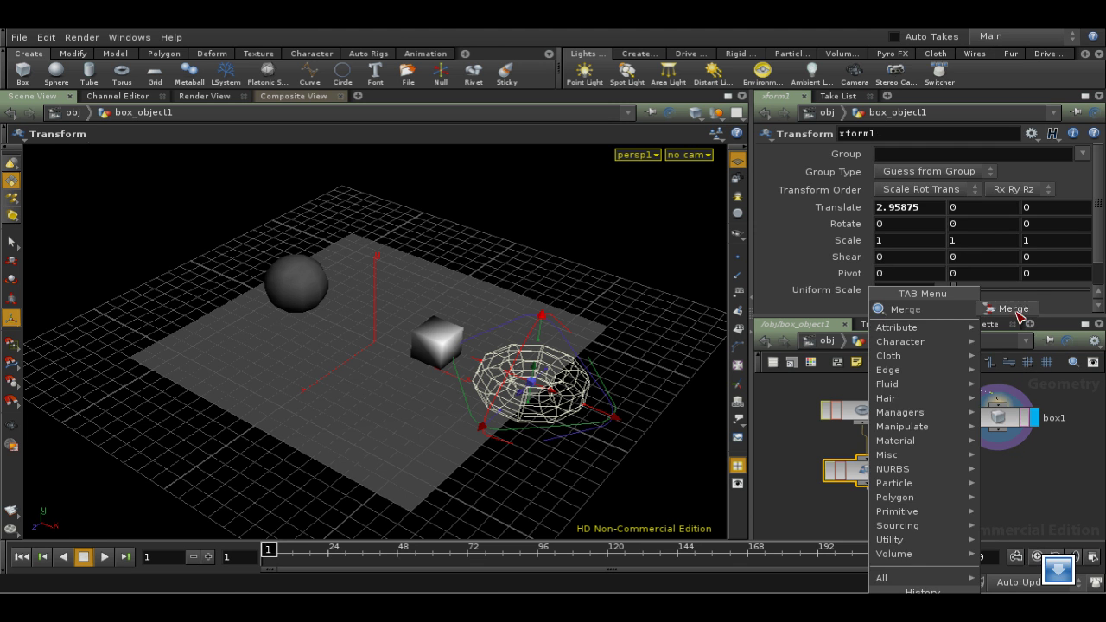
{"action": "key", "text": "Return"}
{"action": "left_click", "coordinate": [959, 538]}
{"action": "left_click_drag", "start_coordinate": [992, 435], "coordinate": [956, 513]}
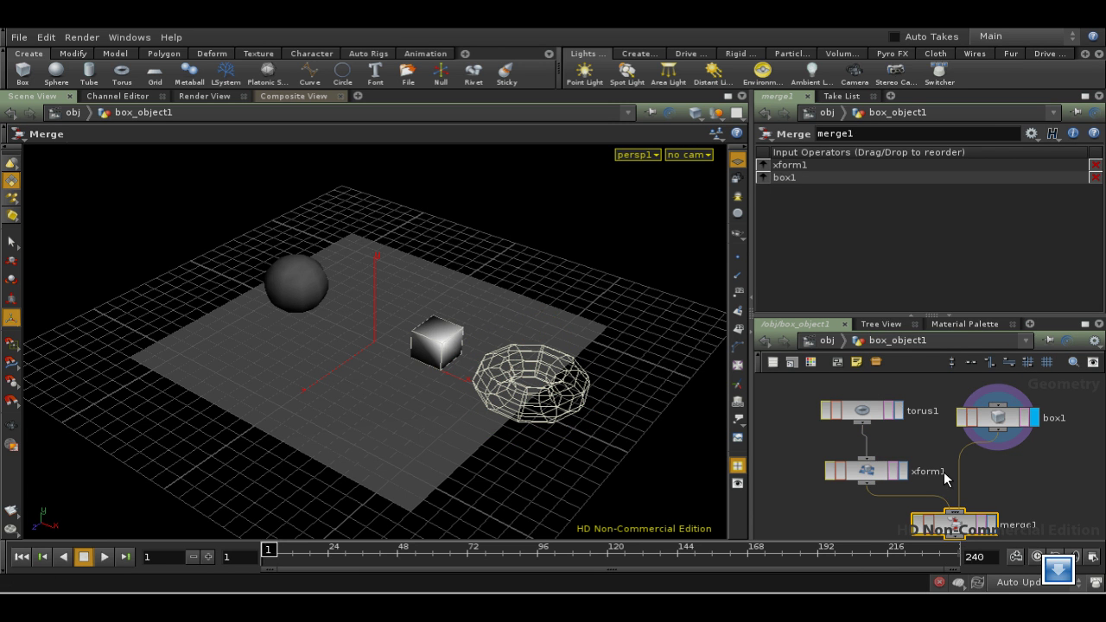
{"action": "left_click", "coordinate": [993, 524]}
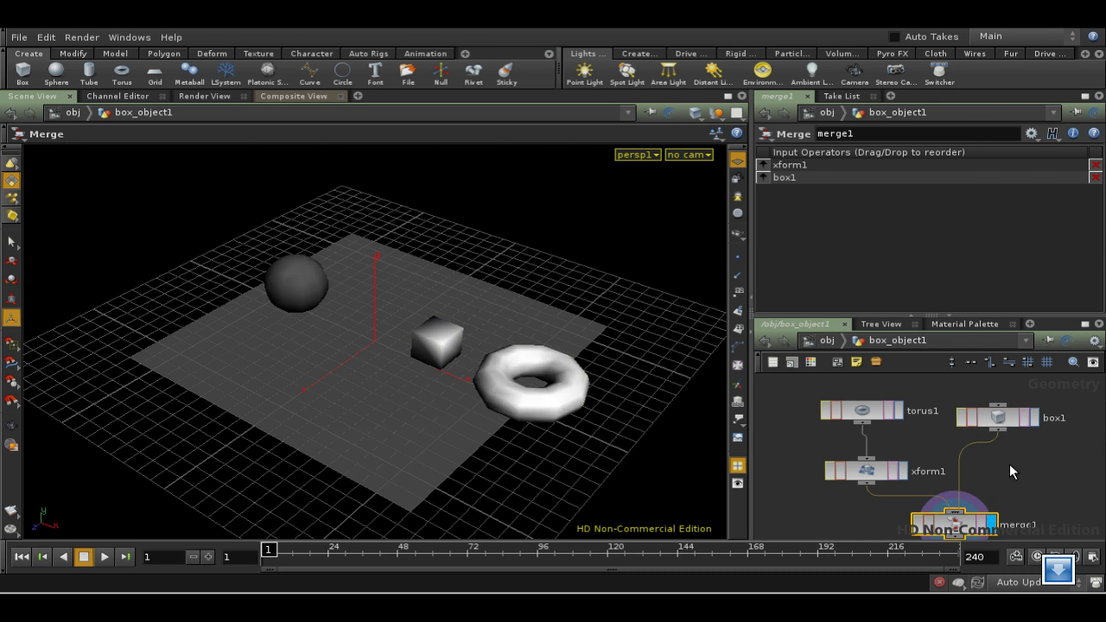
Return to the object level and move the box_object1 node beneath the sphere_object1 node
{"action": "key", "text": "u"}
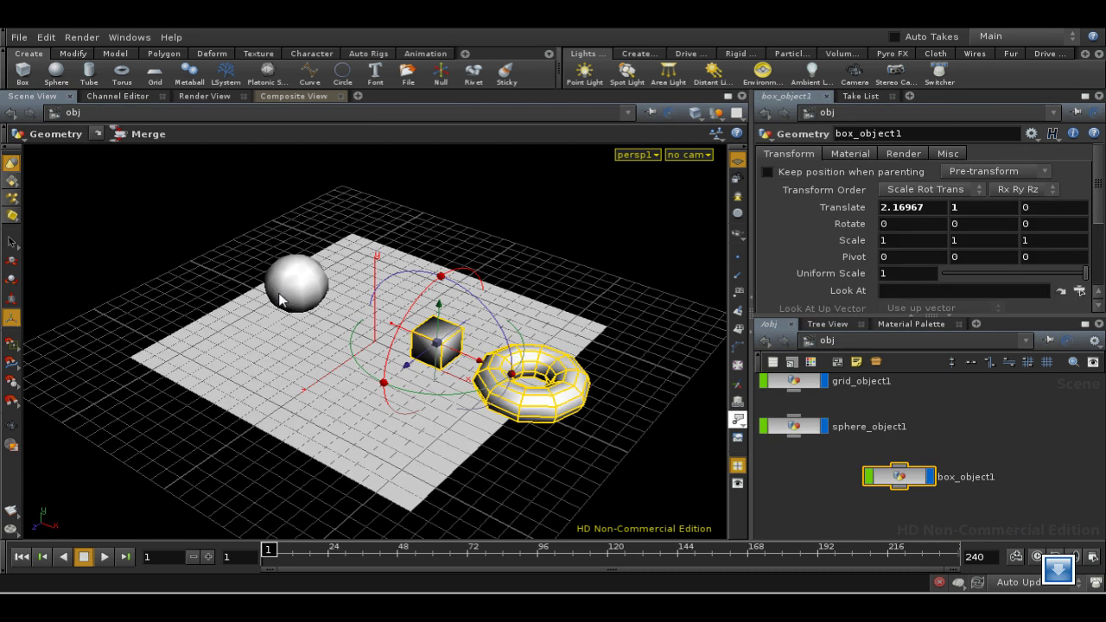
{"action": "left_click", "coordinate": [180, 287]}
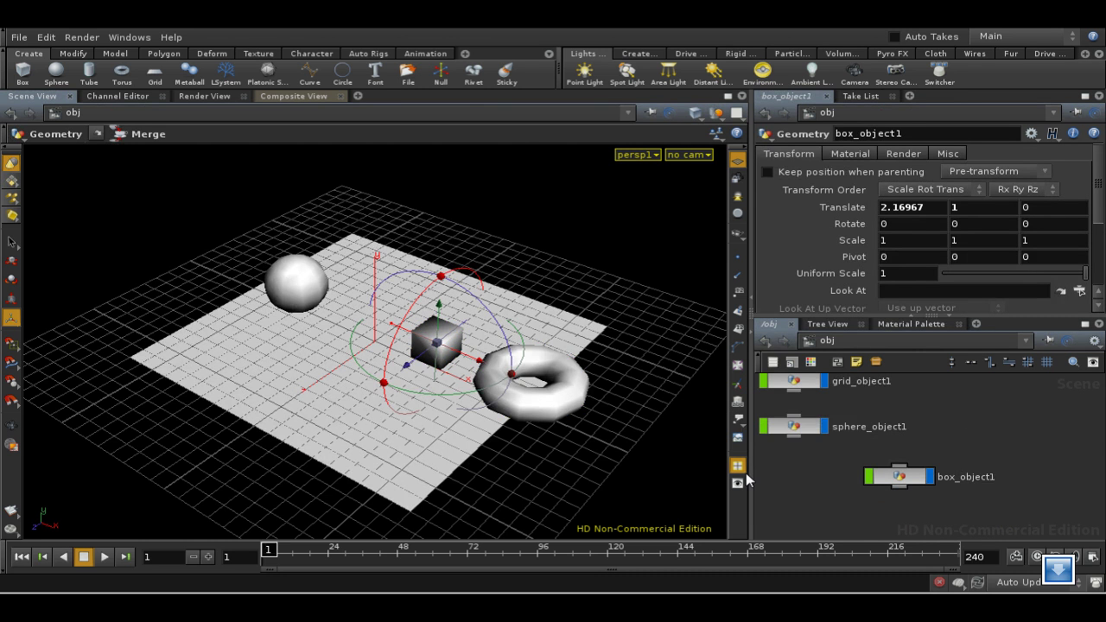
{"action": "left_click", "coordinate": [903, 481]}
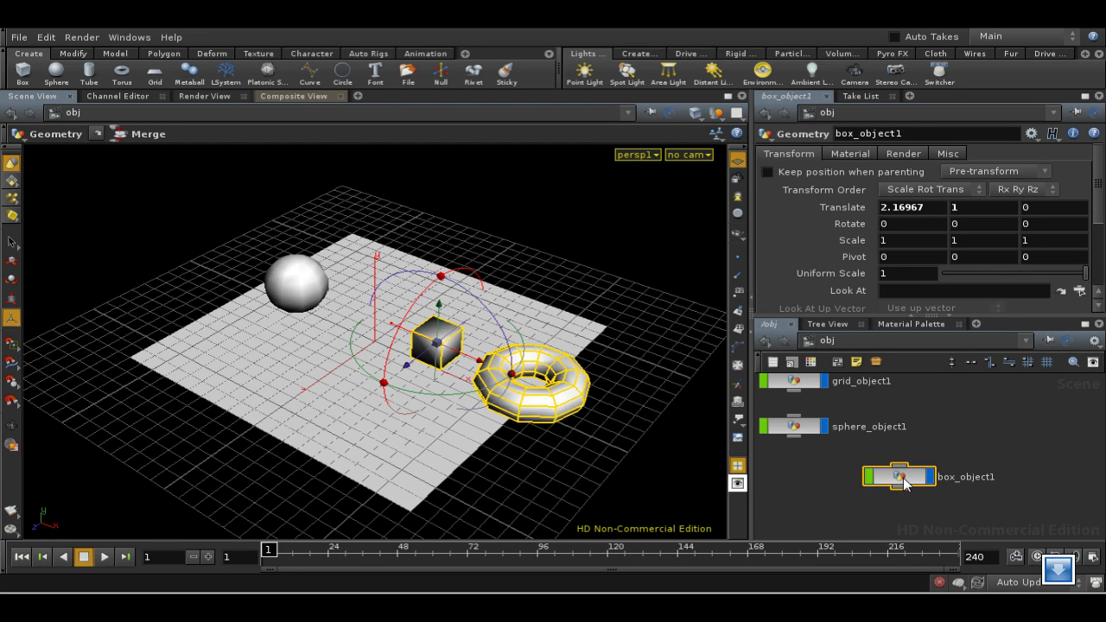
{"action": "left_click", "coordinate": [934, 436]}
{"action": "left_click_drag", "start_coordinate": [901, 471], "coordinate": [812, 468]}
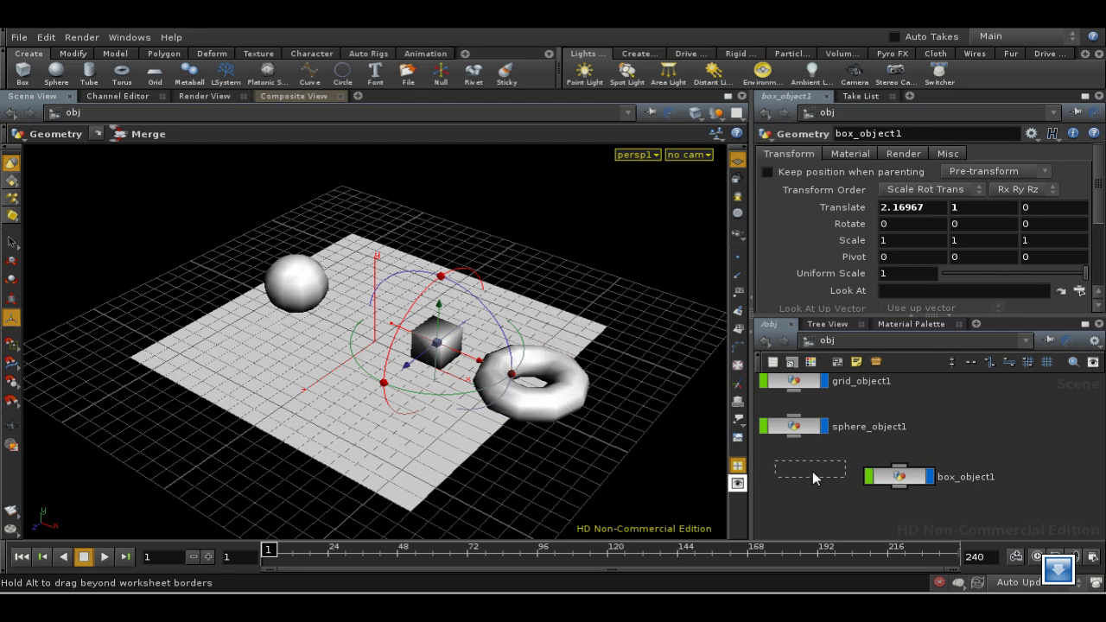
{"action": "left_click", "coordinate": [588, 402]}
{"action": "left_click", "coordinate": [626, 283]}
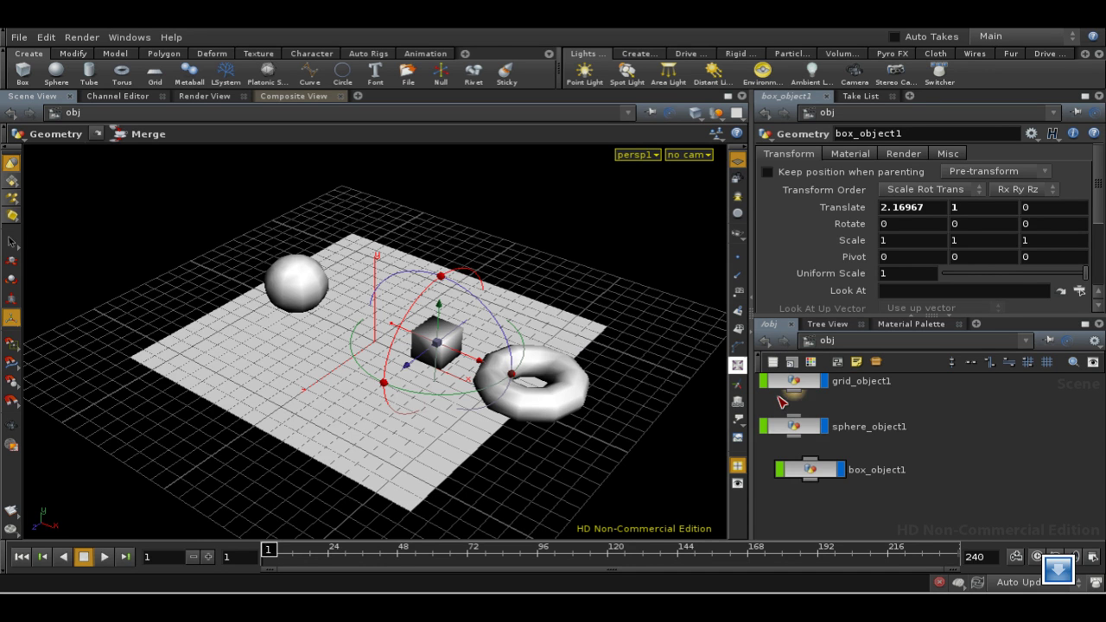
Select the sphere, box and grid objects in turn through their network nodes, ending with nothing selected
{"action": "left_click", "coordinate": [792, 429]}
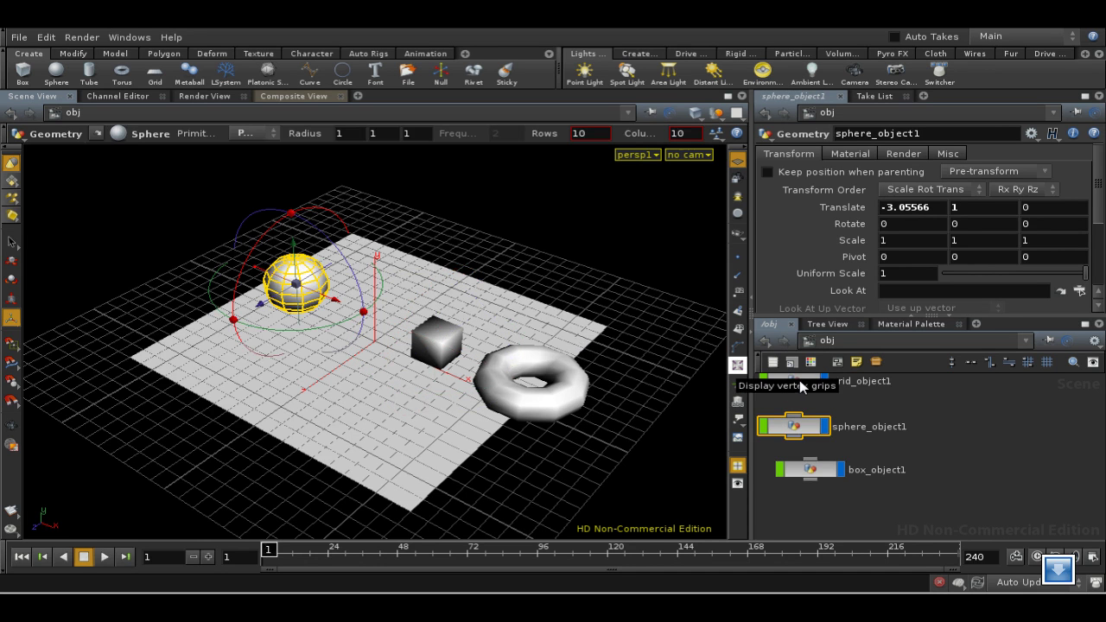
{"action": "left_click", "coordinate": [819, 476]}
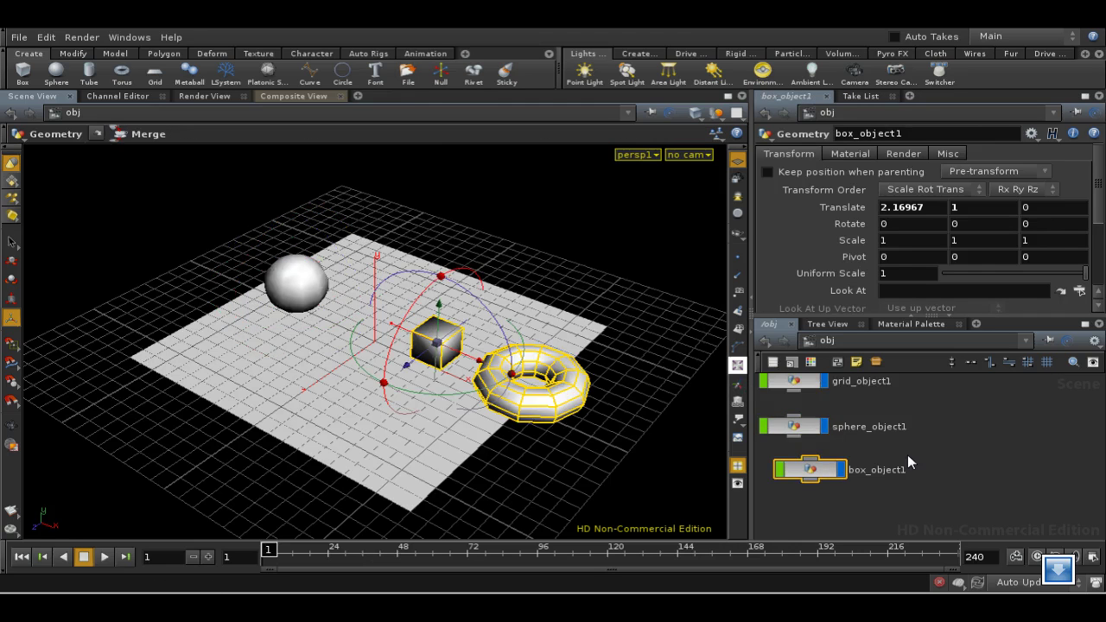
{"action": "key", "text": "h"}
{"action": "left_click", "coordinate": [905, 407]}
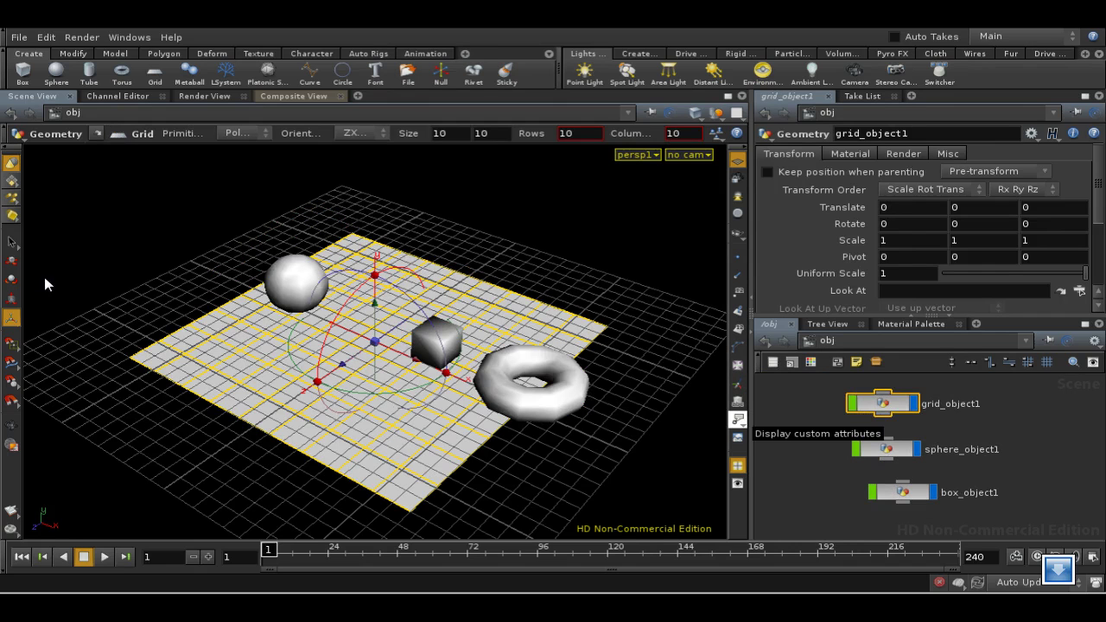
{"action": "left_click", "coordinate": [149, 230]}
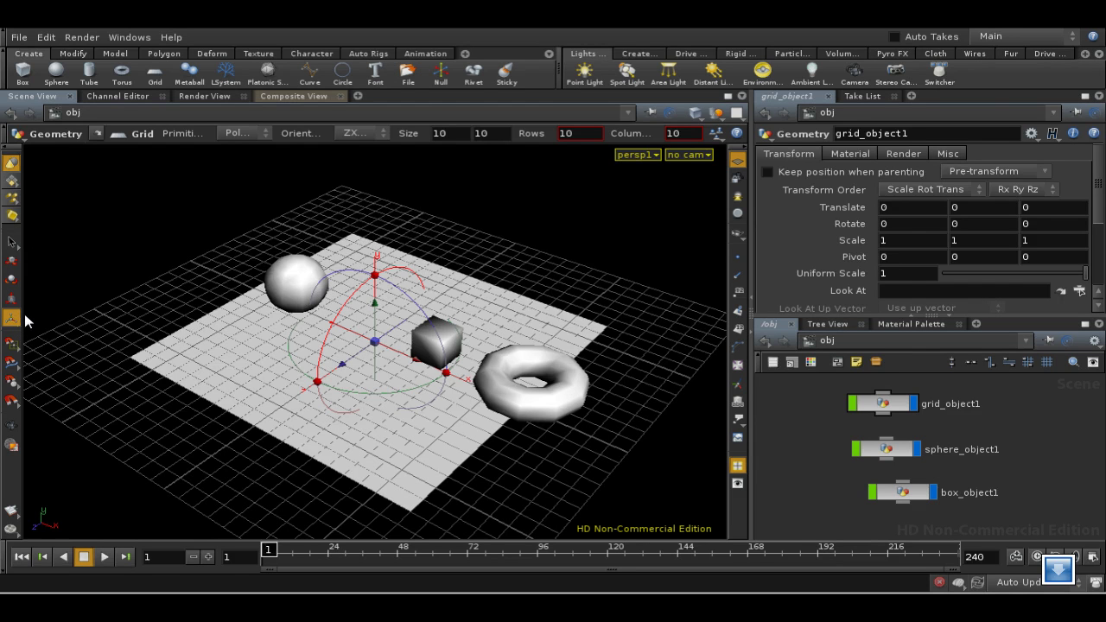
Activate the Select tool and examine the component selection modes, picking options and object selection commands
{"action": "left_click", "coordinate": [9, 243]}
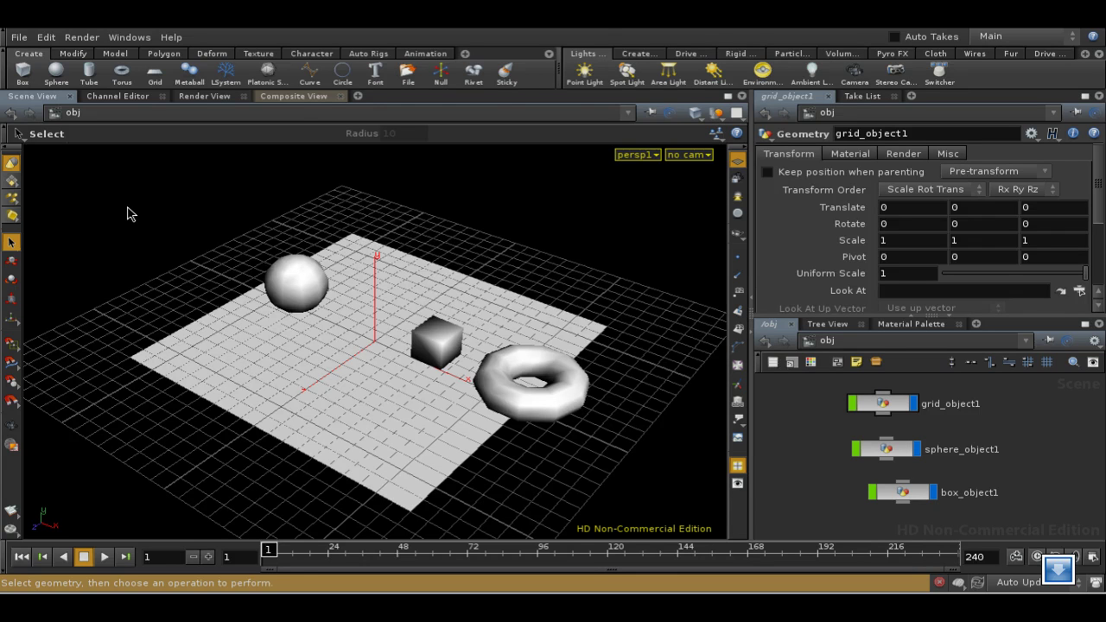
{"action": "left_click", "coordinate": [12, 183]}
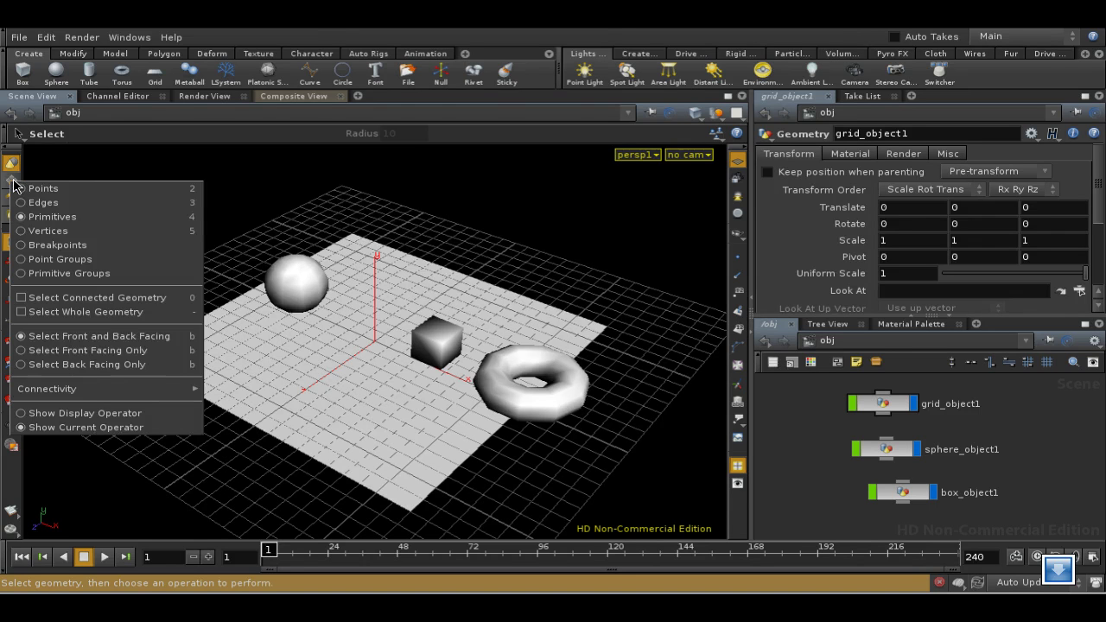
{"action": "left_click", "coordinate": [44, 177]}
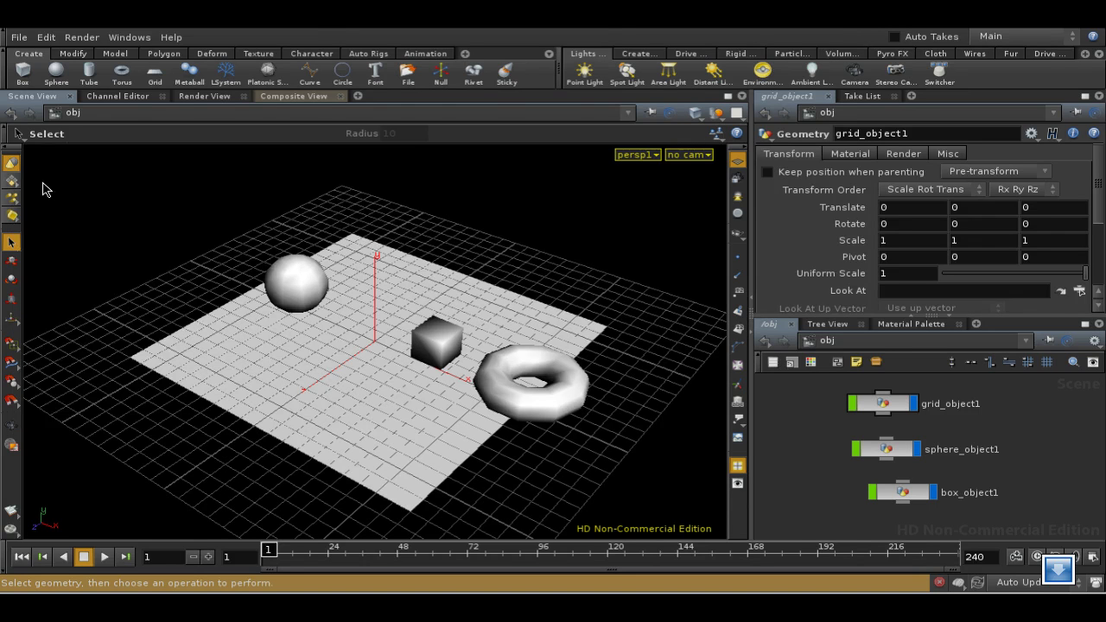
{"action": "left_click", "coordinate": [18, 245]}
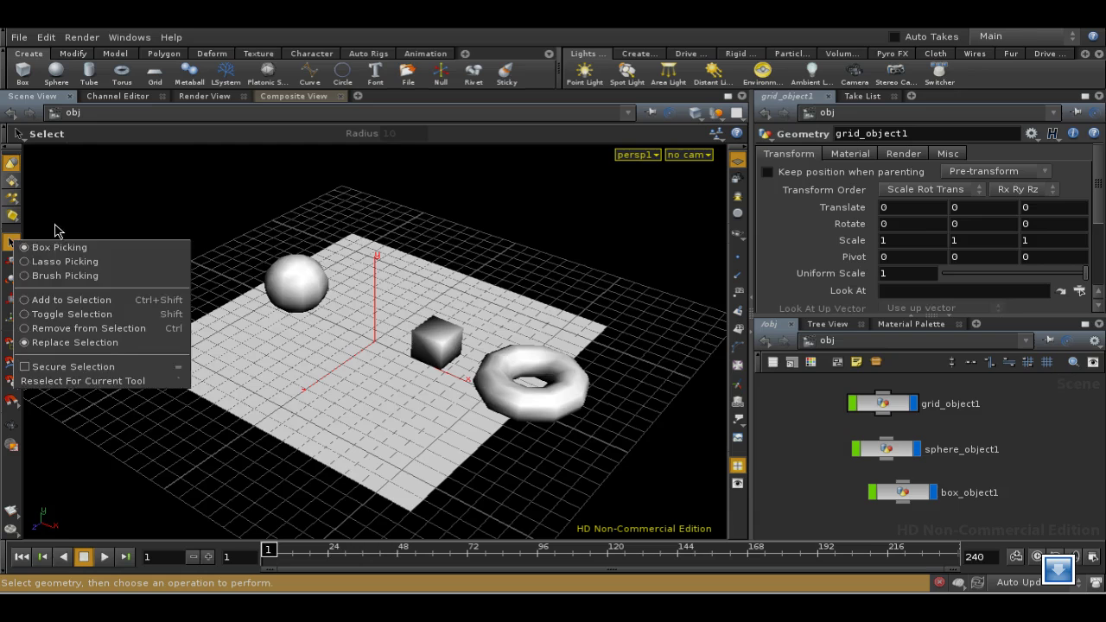
{"action": "left_click", "coordinate": [54, 225]}
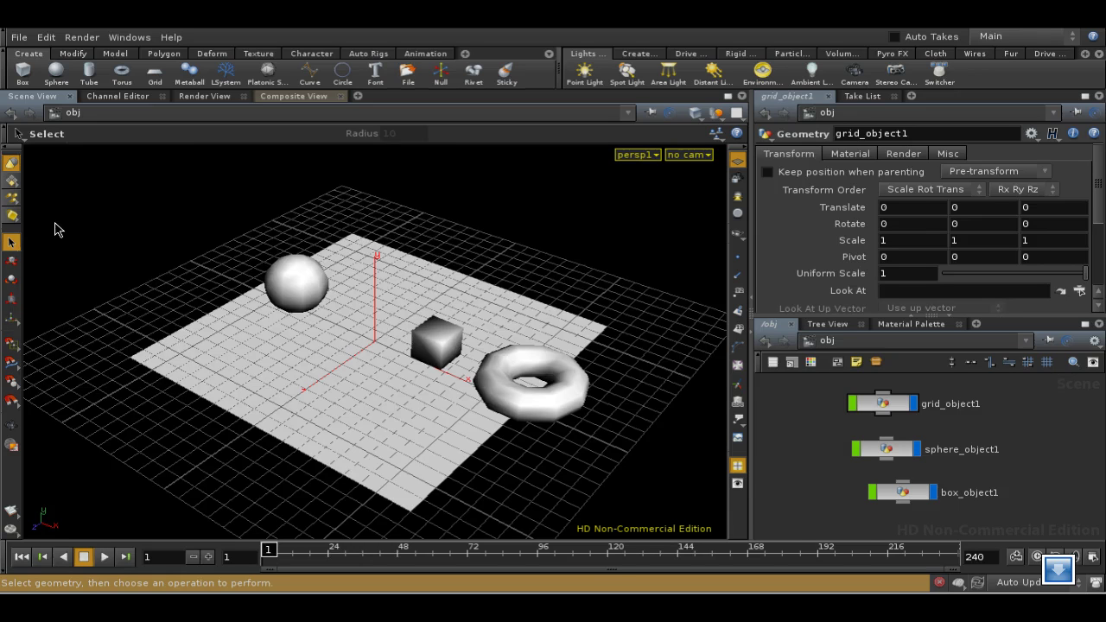
{"action": "right_click", "coordinate": [124, 205]}
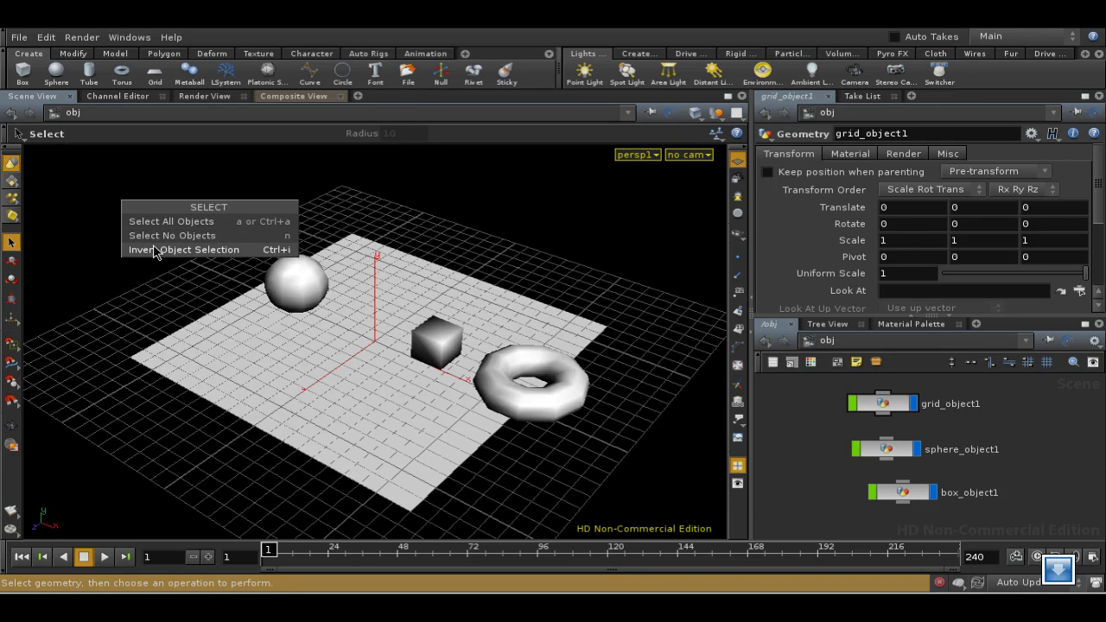
{"action": "left_click", "coordinate": [160, 186]}
{"action": "right_click", "coordinate": [159, 186]}
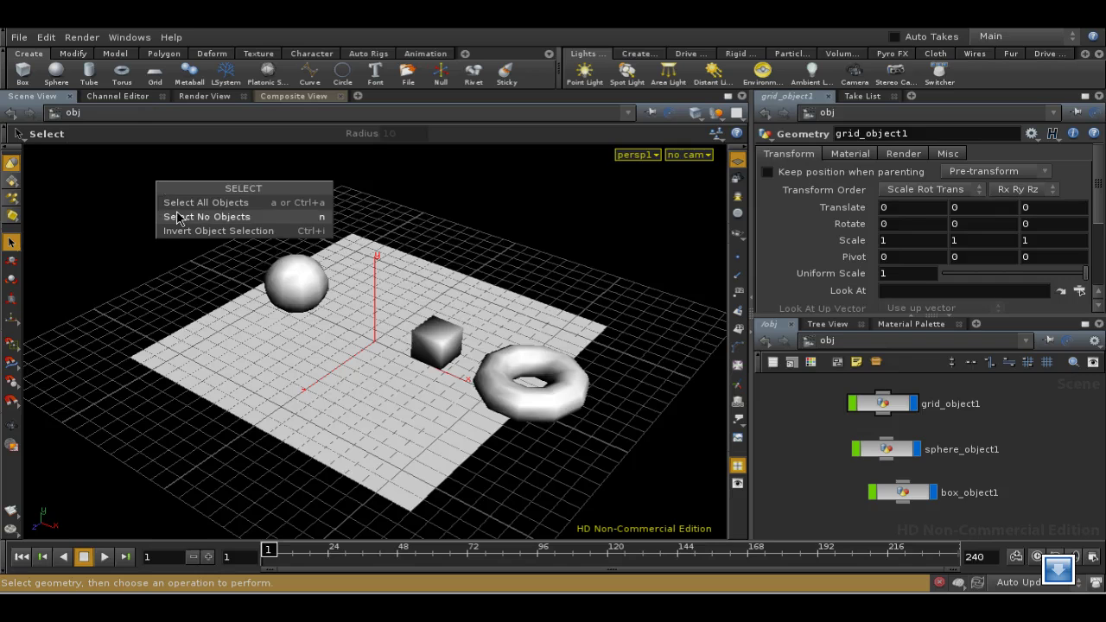
{"action": "left_click", "coordinate": [138, 271]}
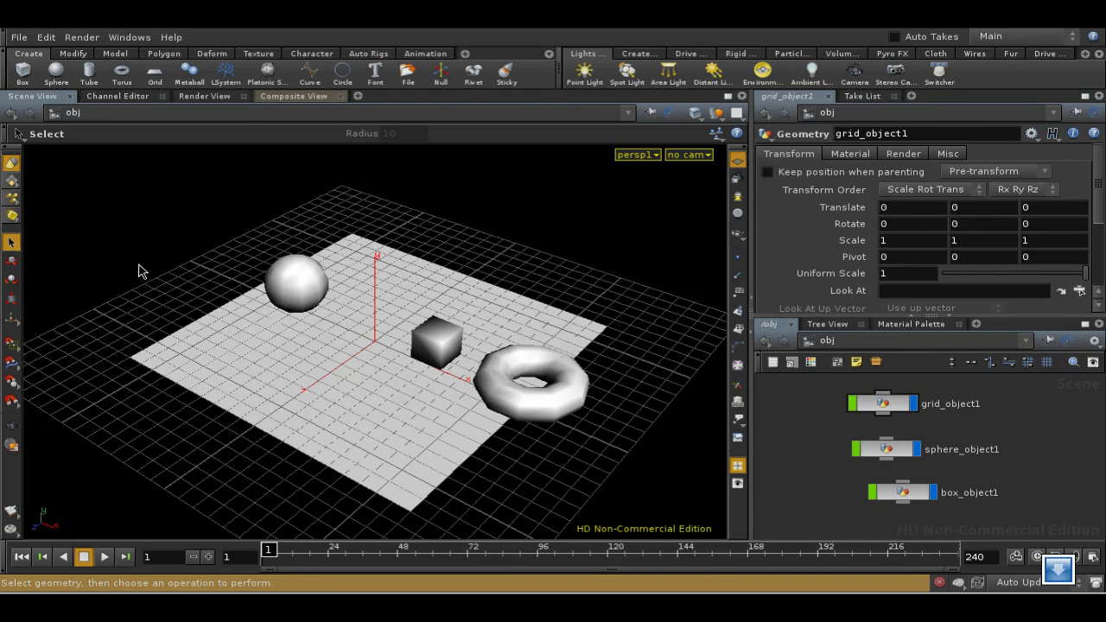
{"action": "left_click_drag", "start_coordinate": [605, 374], "coordinate": [595, 370]}
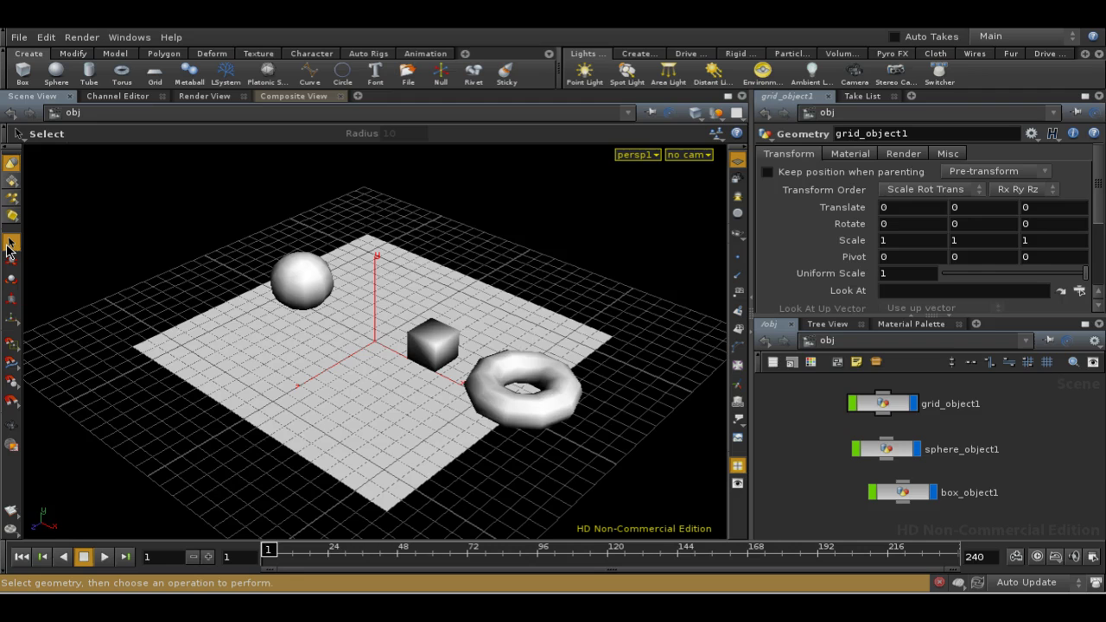
Pick individual objects with box picking, then toggle the selection across the scene, ending with grid_object1 and box_object1 selected
{"action": "right_click", "coordinate": [8, 248]}
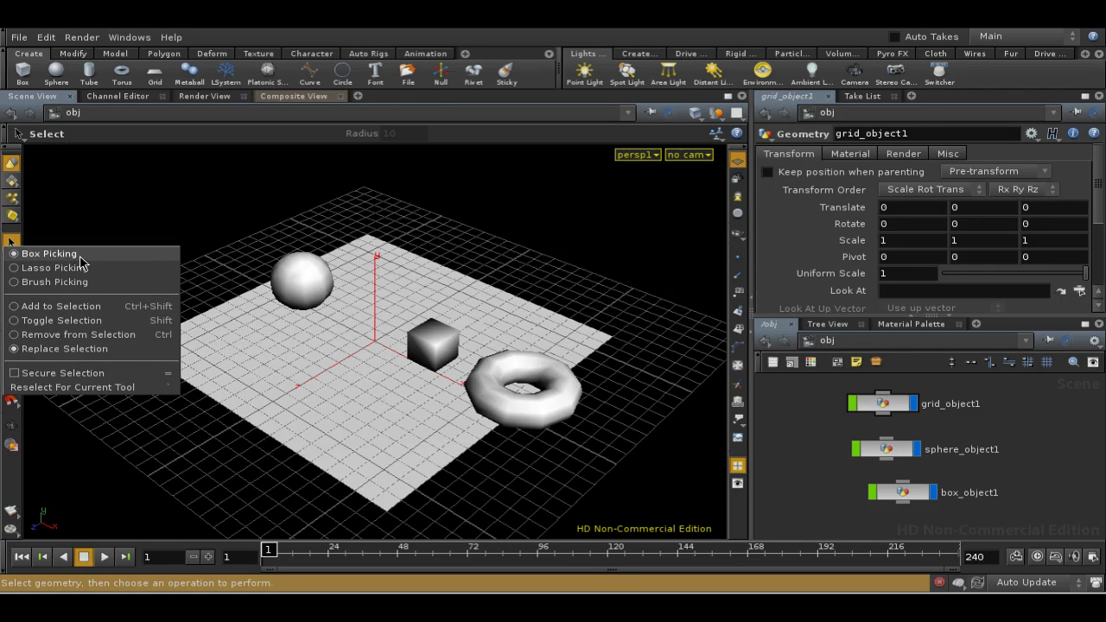
{"action": "left_click", "coordinate": [127, 212]}
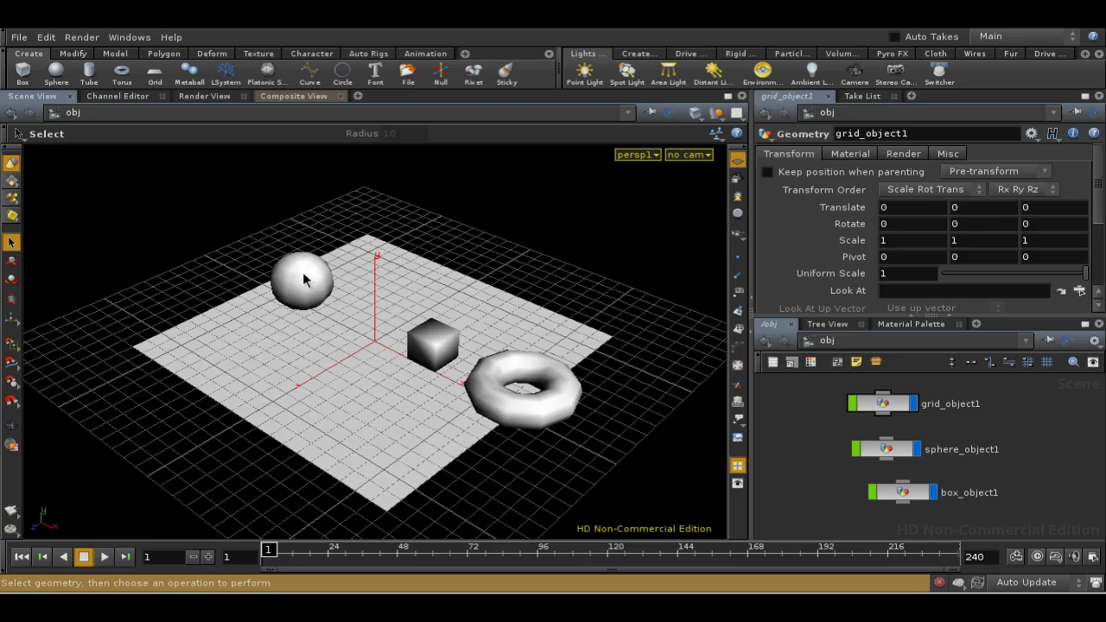
{"action": "left_click", "coordinate": [302, 279]}
{"action": "left_click_drag", "start_coordinate": [437, 328], "coordinate": [413, 389]}
{"action": "left_click", "coordinate": [363, 433]}
{"action": "mouse_move", "coordinate": [193, 247]}
{"action": "left_mouse_down", "text": "shift"}
{"action": "mouse_move", "coordinate": [373, 354]}
{"action": "mouse_move", "coordinate": [370, 483]}
{"action": "mouse_move", "coordinate": [373, 350]}
{"action": "mouse_move", "coordinate": [482, 433]}
{"action": "mouse_move", "coordinate": [549, 464]}
{"action": "left_mouse_up", "text": "shift"}
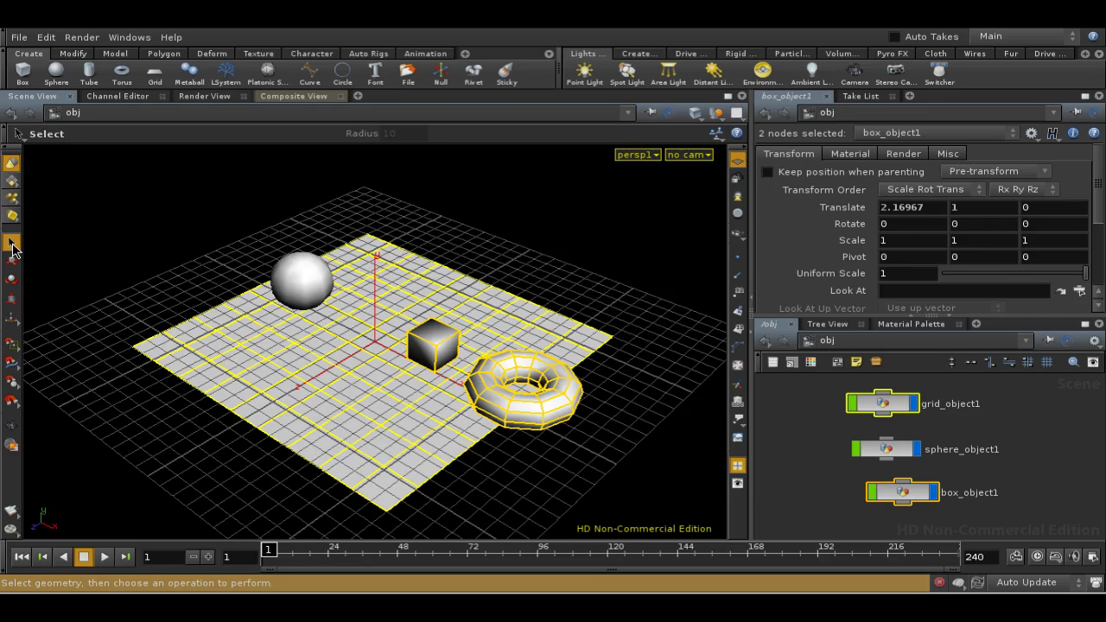
Switch the selection mode to Remove from Selection, then Toggle Selection, and back to Replace Selection
{"action": "right_click", "coordinate": [12, 249]}
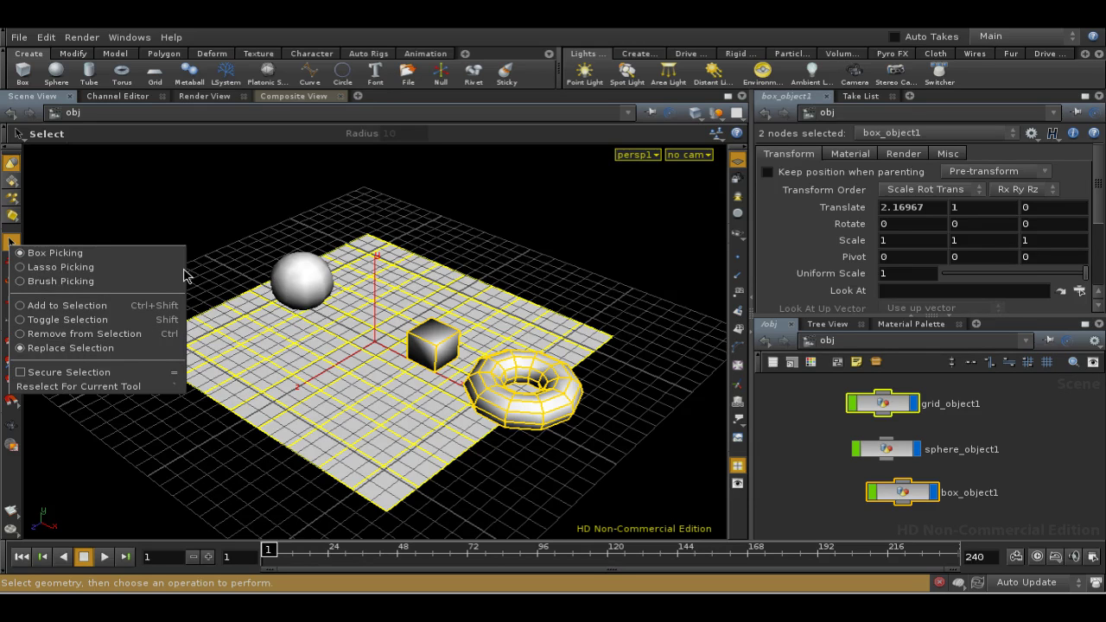
{"action": "left_click", "coordinate": [164, 334]}
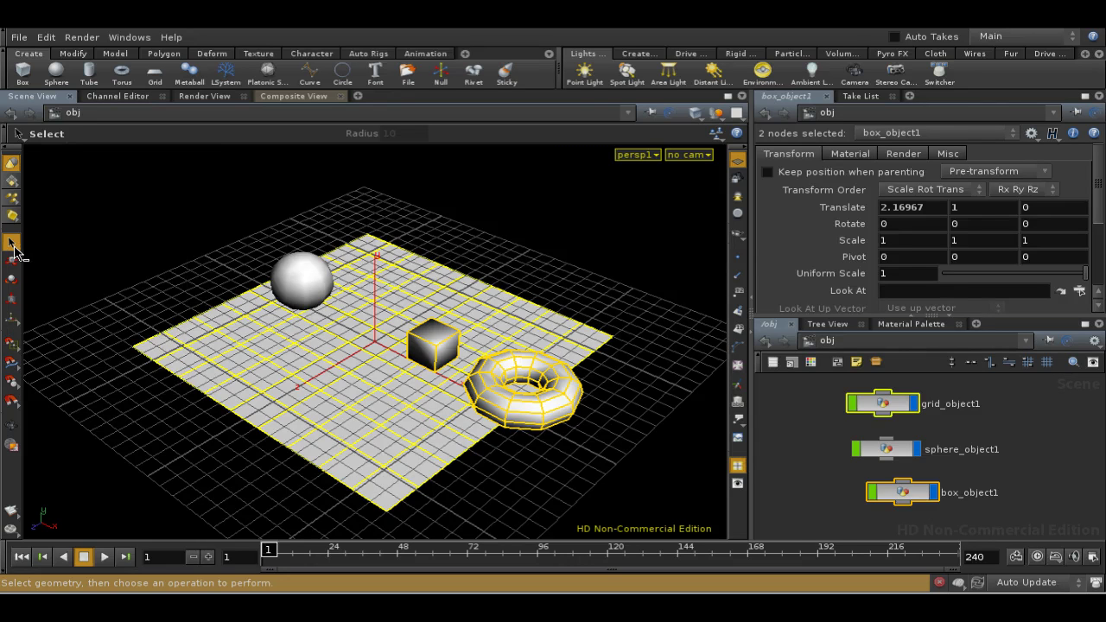
{"action": "right_click", "coordinate": [12, 242]}
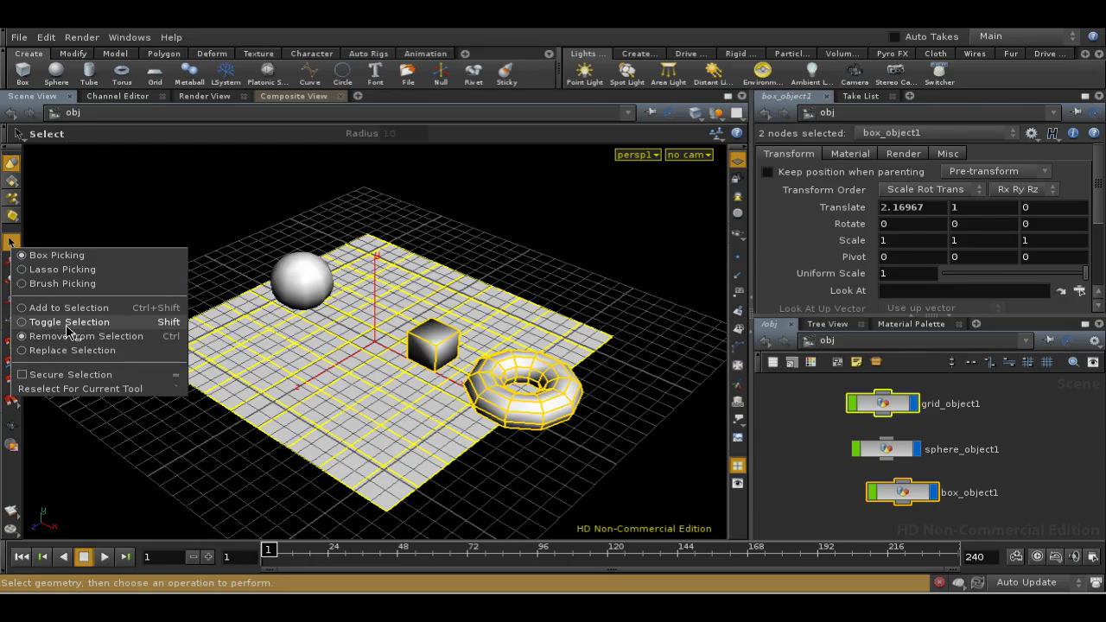
{"action": "left_click", "coordinate": [65, 322]}
{"action": "right_click", "coordinate": [13, 246]}
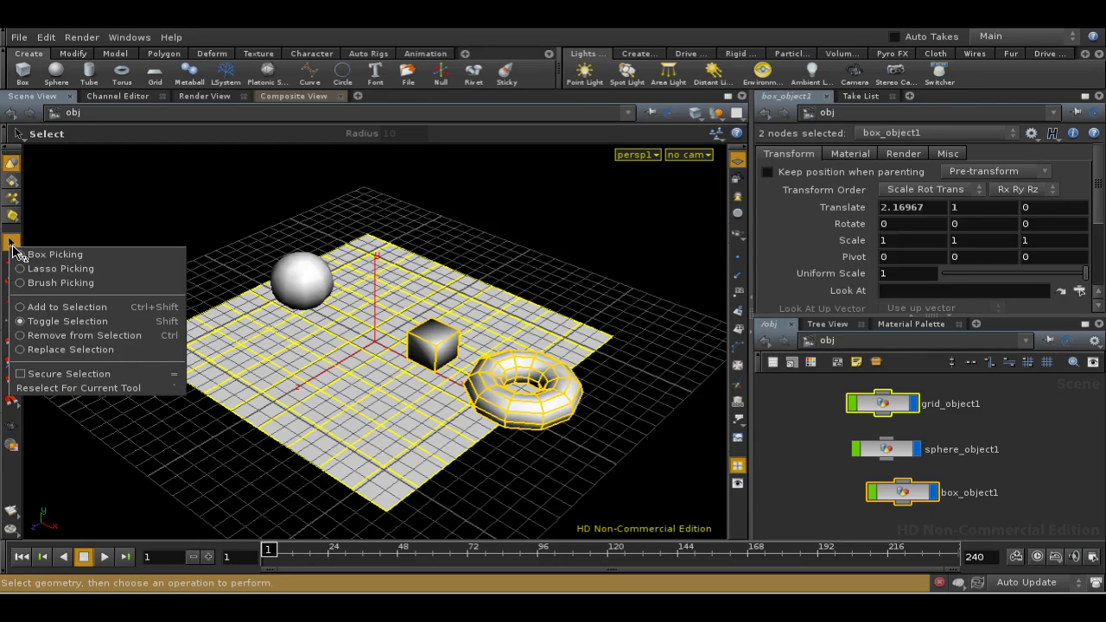
{"action": "left_click", "coordinate": [54, 351]}
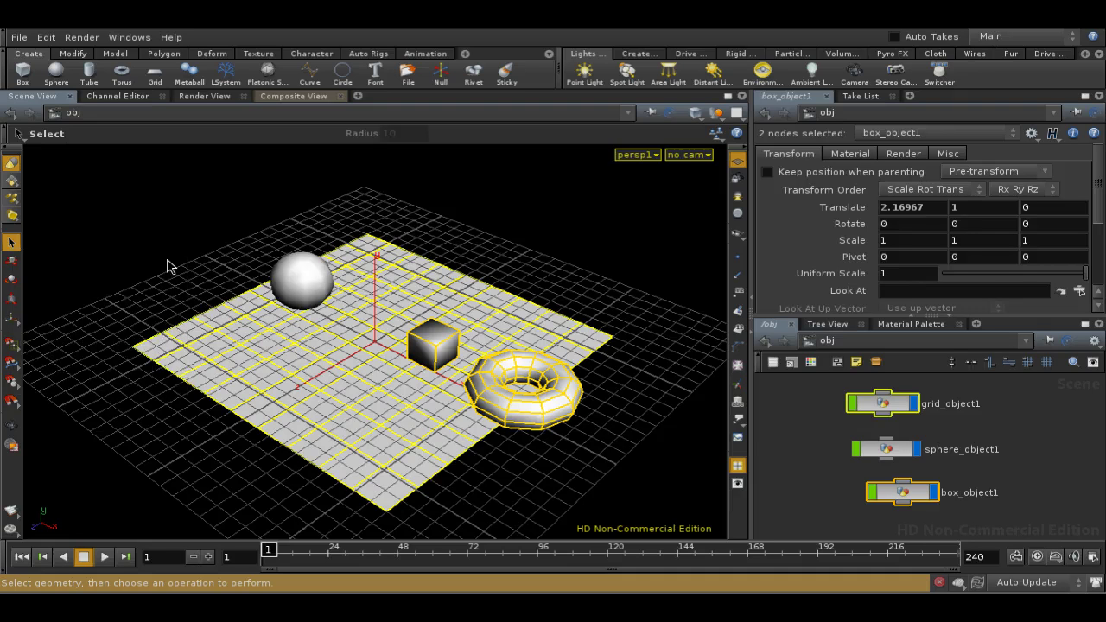
Clear the selection, then select the sphere and add the grid to it in the viewport
{"action": "left_click", "coordinate": [191, 306]}
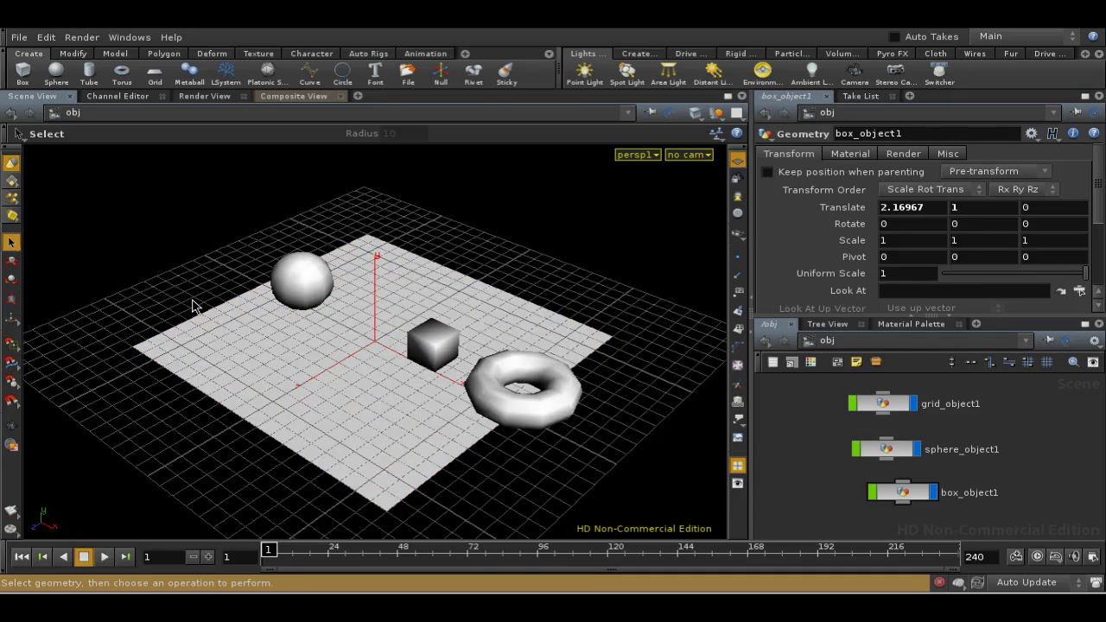
{"action": "left_click", "coordinate": [282, 279]}
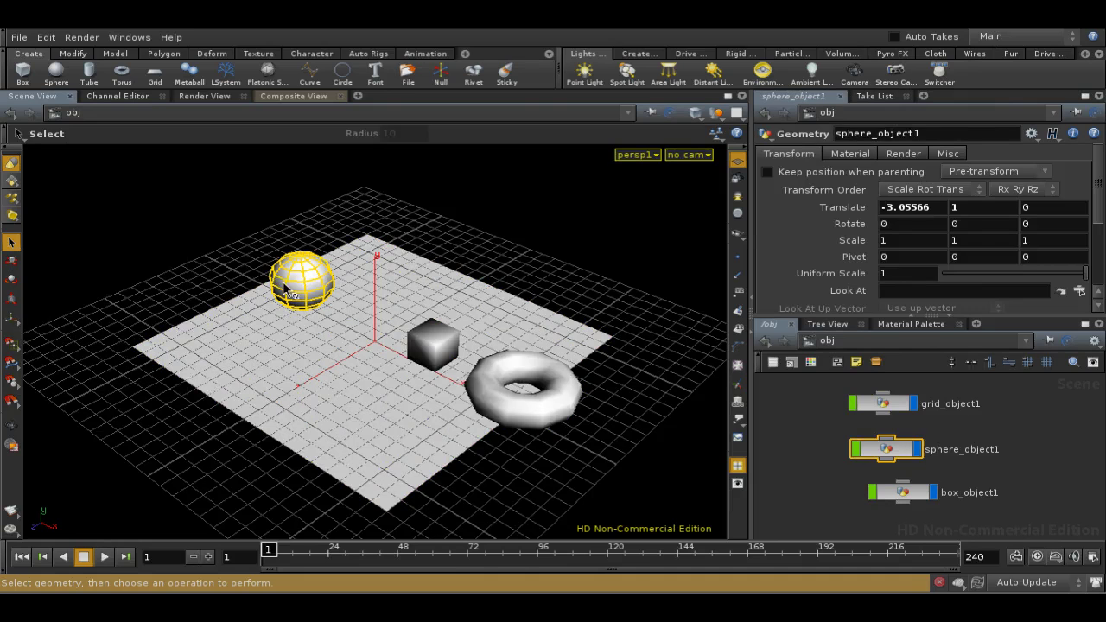
{"action": "left_click", "coordinate": [237, 353], "text": "shift"}
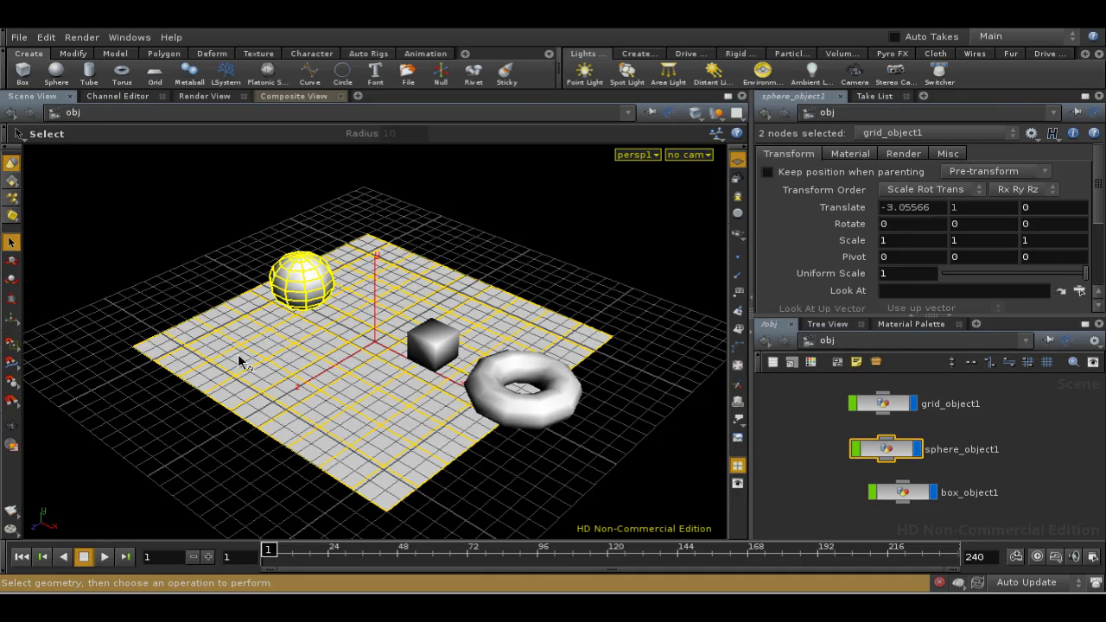
Repeatedly remove the sphere from the selection and add it back, then add box_object1 before clearing the selection
{"action": "left_click", "coordinate": [323, 273], "text": "ctrl"}
{"action": "left_click", "coordinate": [322, 273], "text": "shift"}
{"action": "left_click", "coordinate": [326, 278], "text": "ctrl"}
{"action": "left_click", "coordinate": [326, 277], "text": "shift"}
{"action": "left_click", "coordinate": [325, 276], "text": "ctrl"}
{"action": "left_click", "coordinate": [323, 273], "text": "shift"}
{"action": "left_click", "coordinate": [321, 271], "text": "ctrl"}
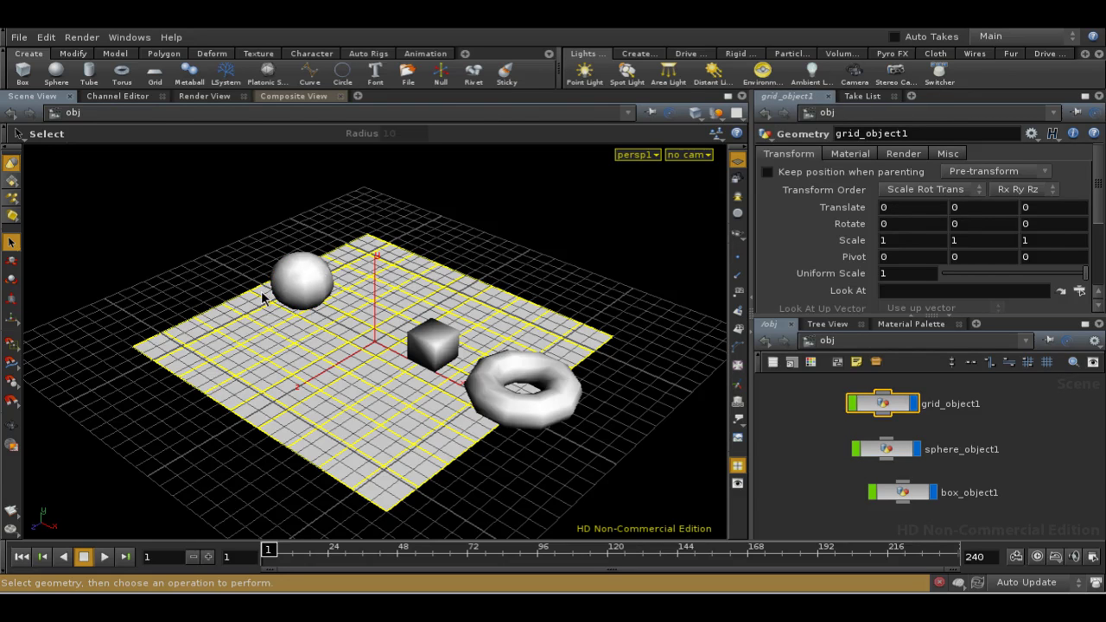
{"action": "left_click", "coordinate": [313, 282], "text": "shift"}
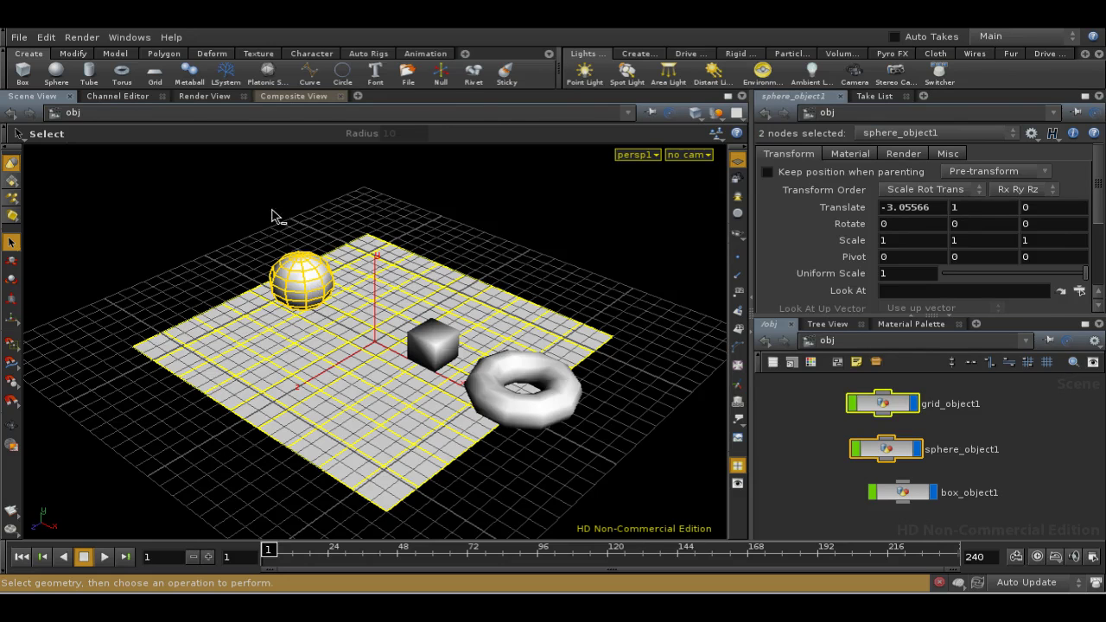
{"action": "left_click", "coordinate": [297, 268], "text": "ctrl"}
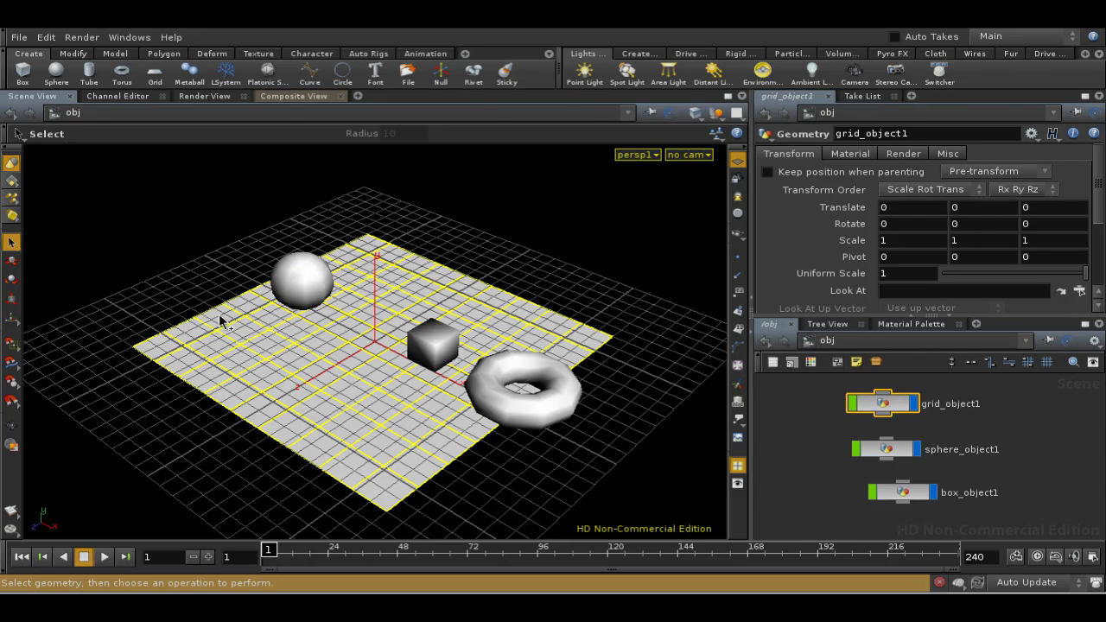
{"action": "left_click", "coordinate": [310, 281], "text": "shift"}
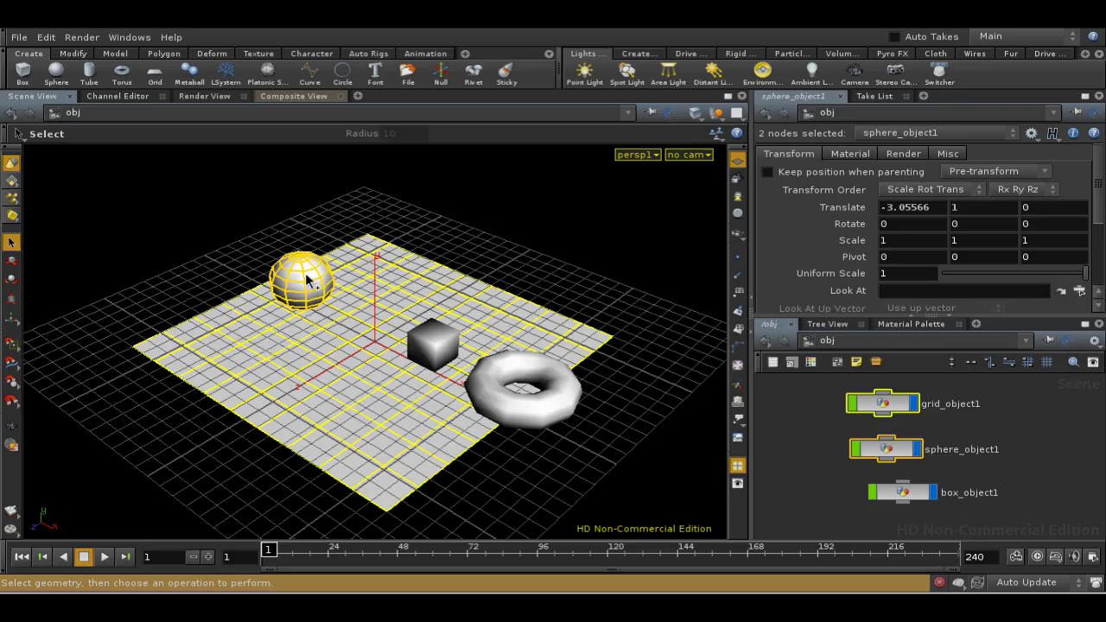
{"action": "left_click", "coordinate": [431, 336], "text": "shift"}
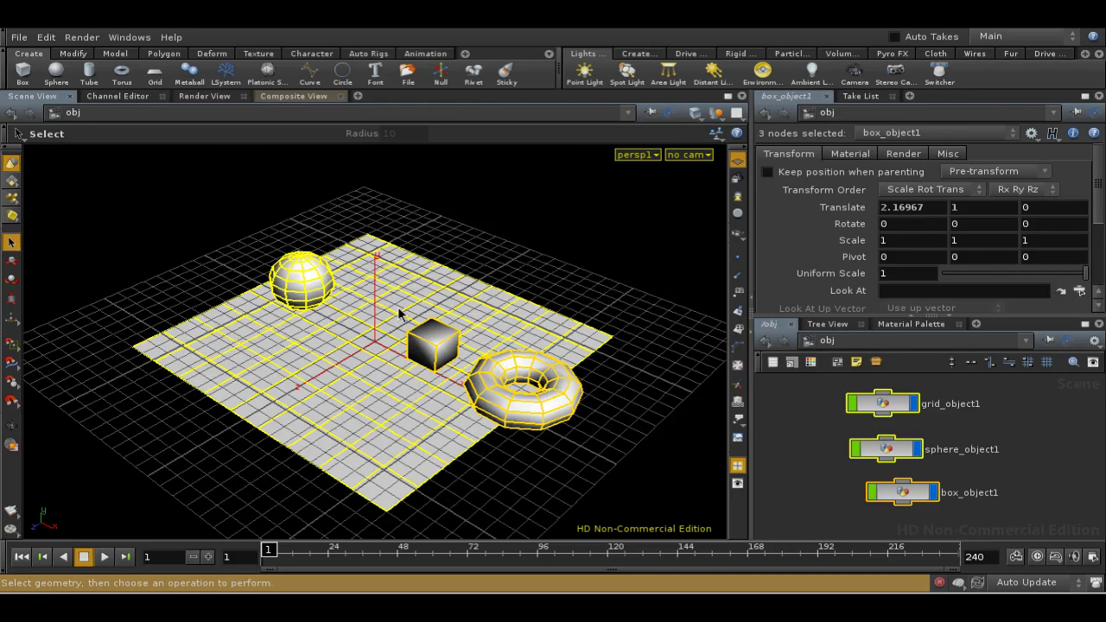
{"action": "left_click", "coordinate": [196, 191]}
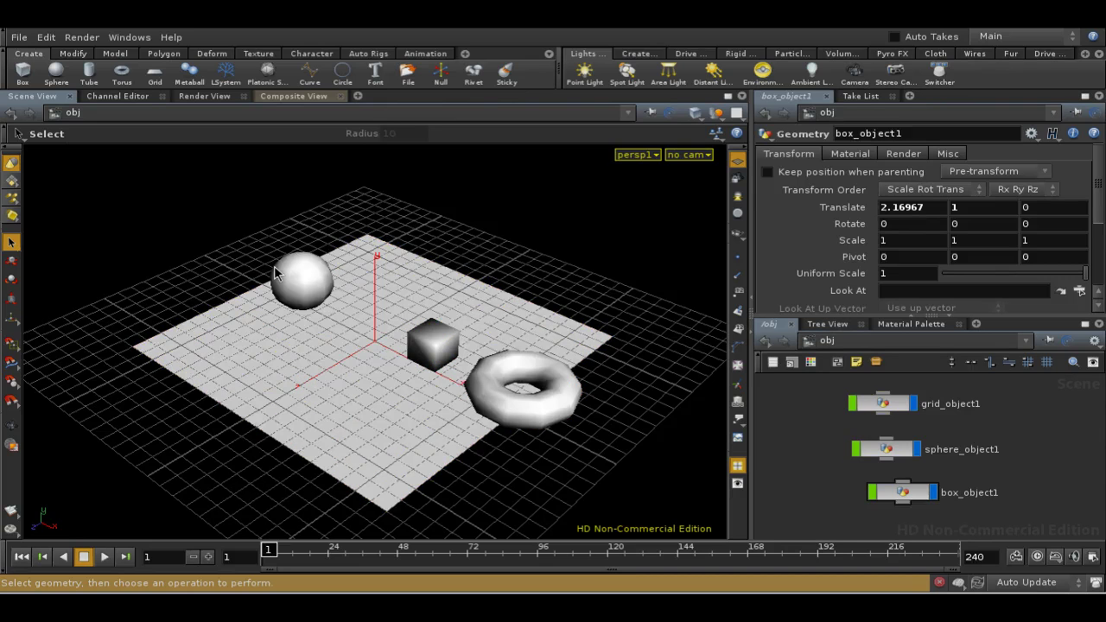
Select all objects in the scene with Select All Objects, then deselect them with Select No Objects
{"action": "right_click", "coordinate": [136, 205]}
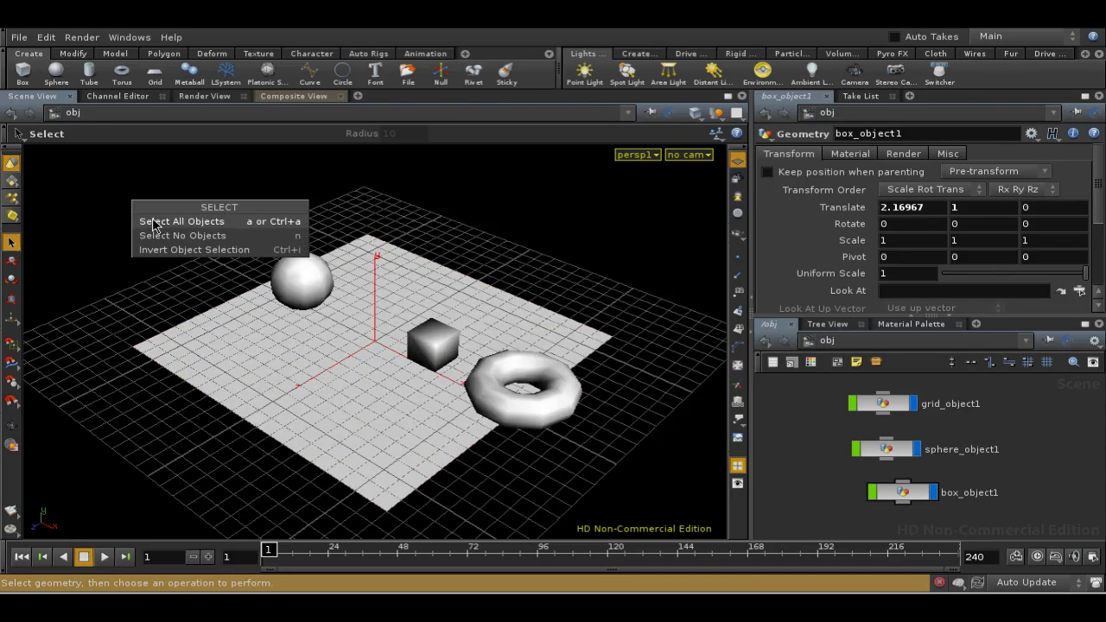
{"action": "left_click", "coordinate": [153, 223]}
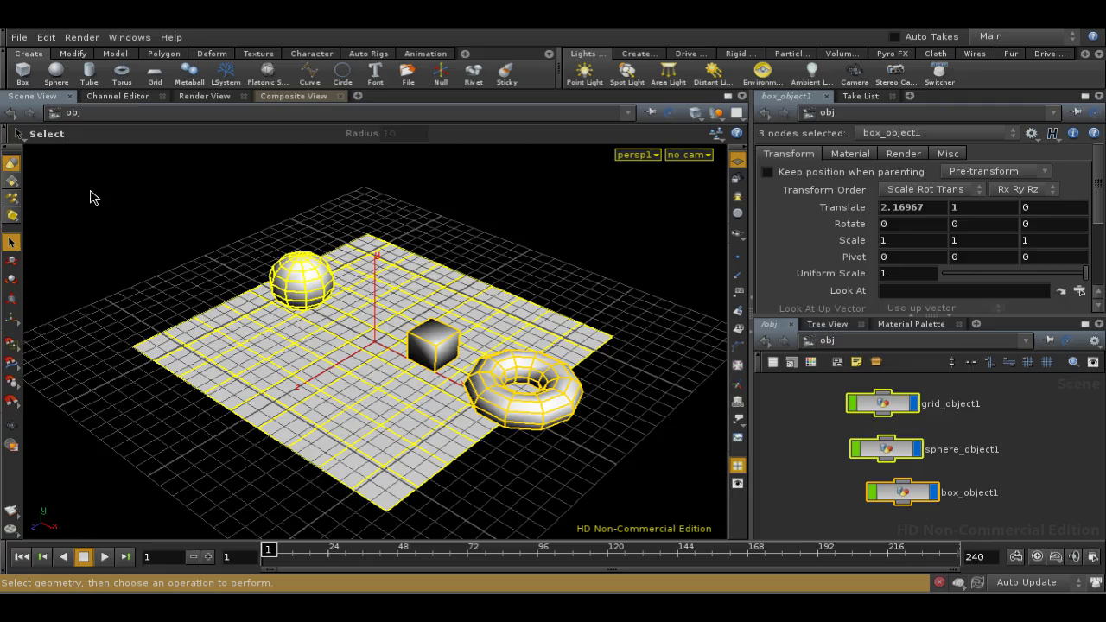
{"action": "right_click", "coordinate": [90, 193]}
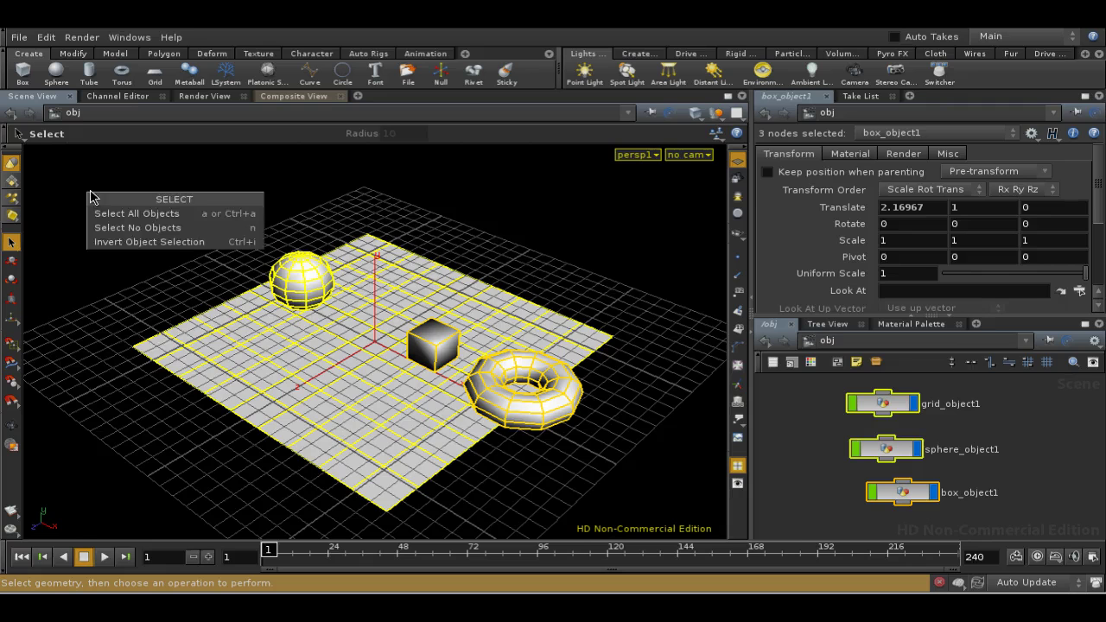
{"action": "left_click", "coordinate": [159, 227]}
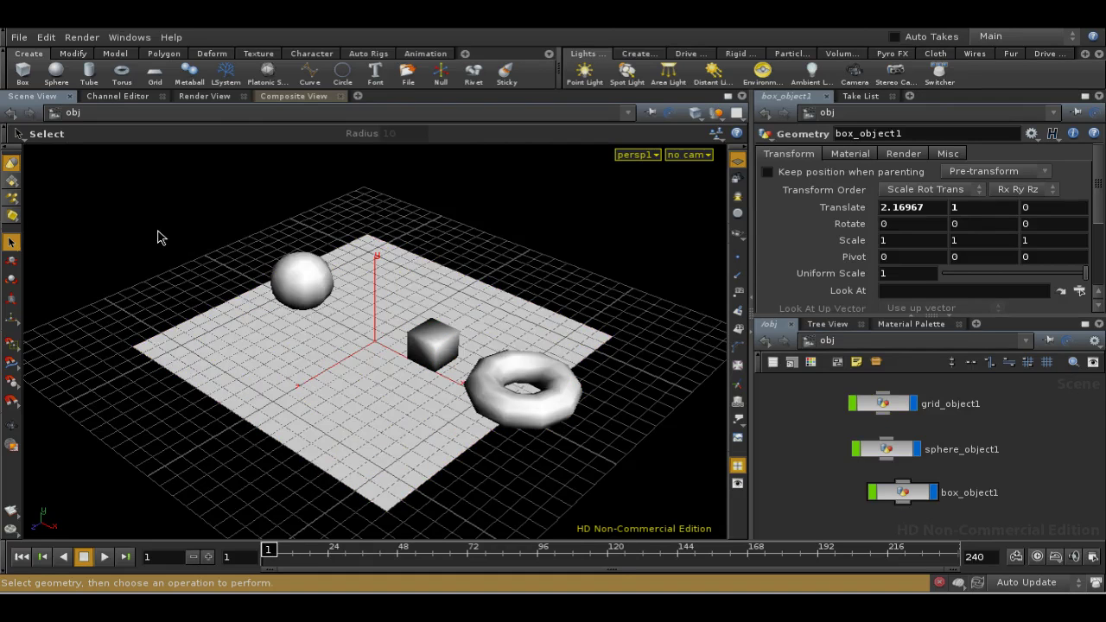
Select only the sphere and invert the object selection, then clear it
{"action": "right_click", "coordinate": [153, 202]}
{"action": "left_click", "coordinate": [324, 285]}
{"action": "left_click", "coordinate": [324, 285]}
{"action": "right_click", "coordinate": [142, 188]}
{"action": "left_click", "coordinate": [173, 237]}
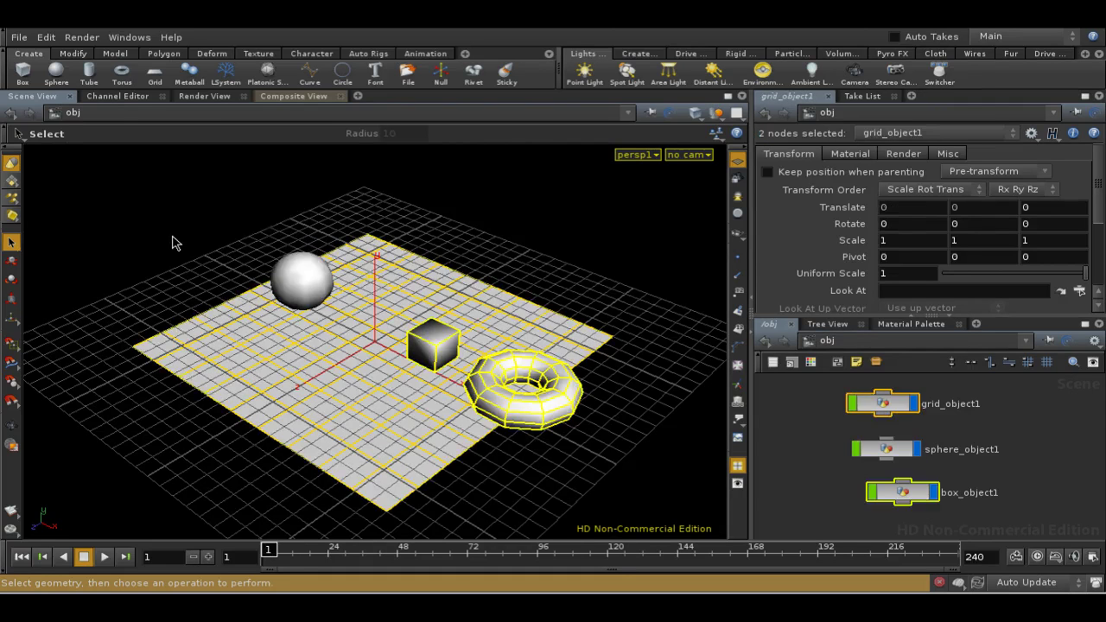
{"action": "left_click", "coordinate": [193, 251]}
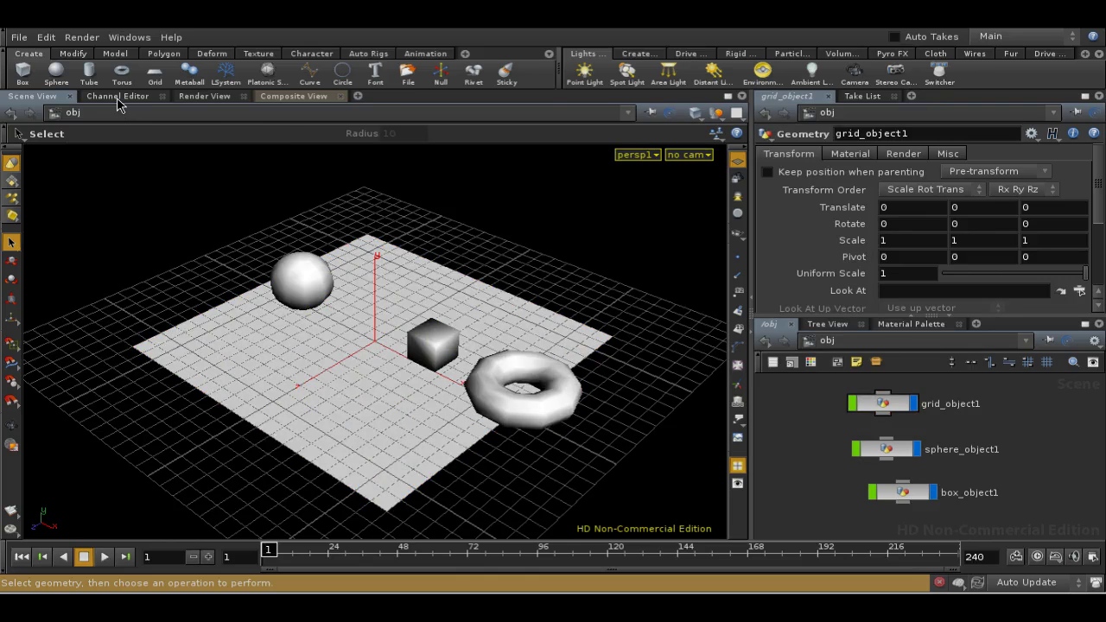
Enable Popup Menu Selection in the Objects and Geometry preferences and accept the change
{"action": "left_click", "coordinate": [47, 37]}
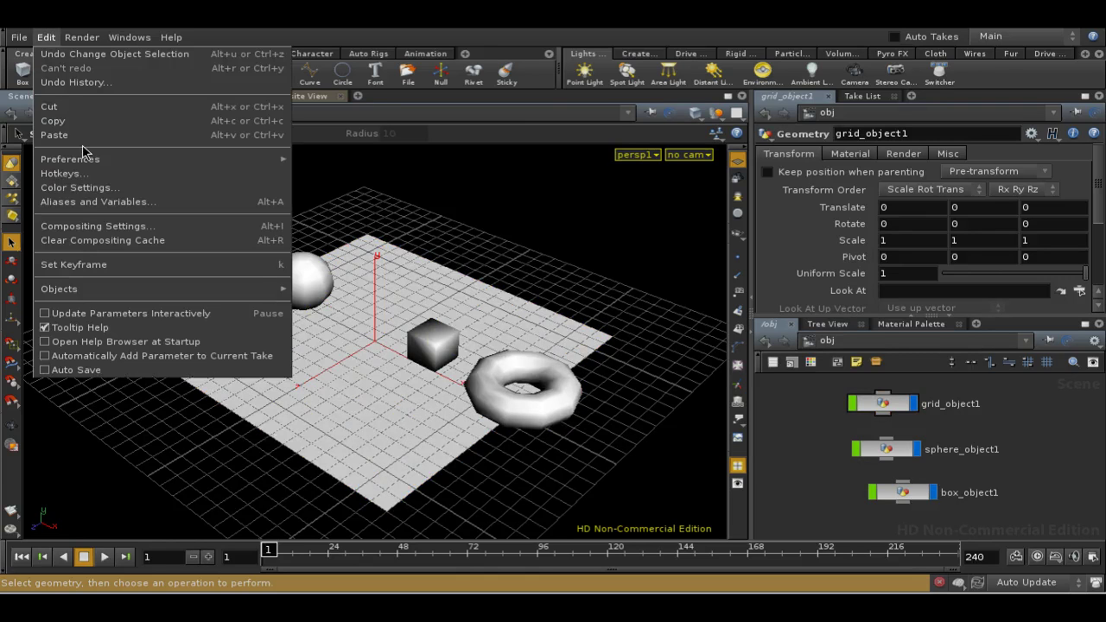
{"action": "mouse_move", "coordinate": [88, 159]}
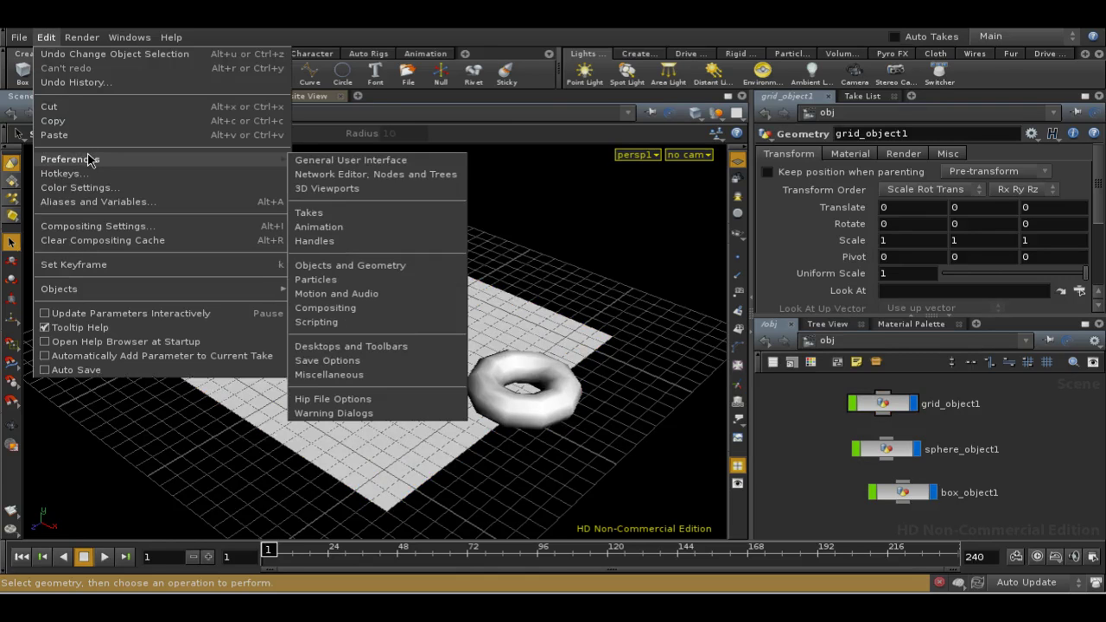
{"action": "left_click", "coordinate": [319, 264]}
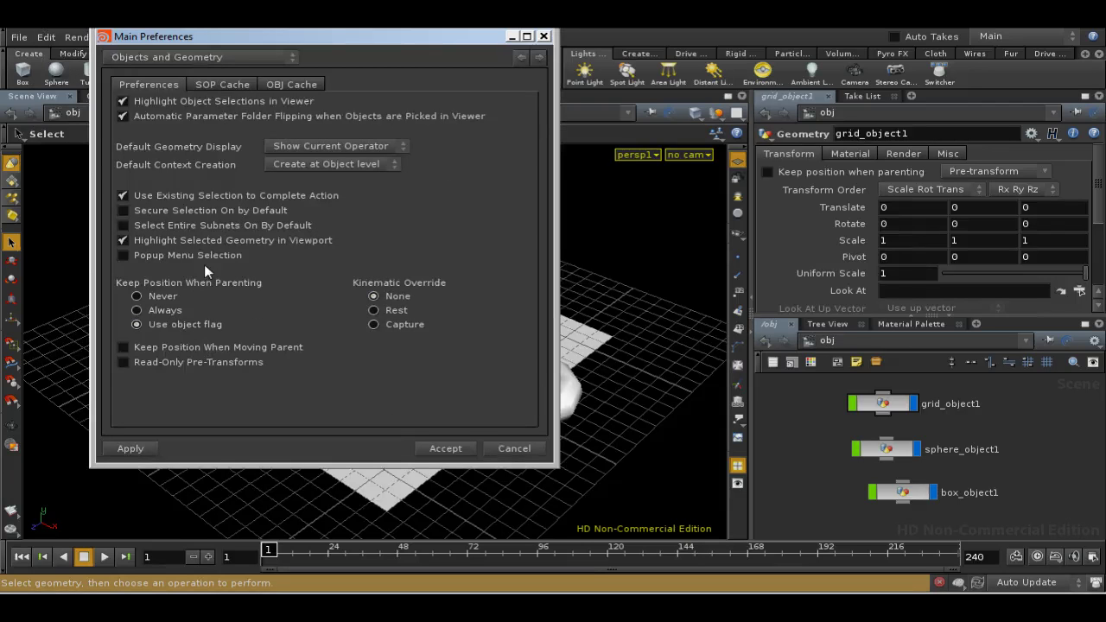
{"action": "left_click", "coordinate": [123, 255]}
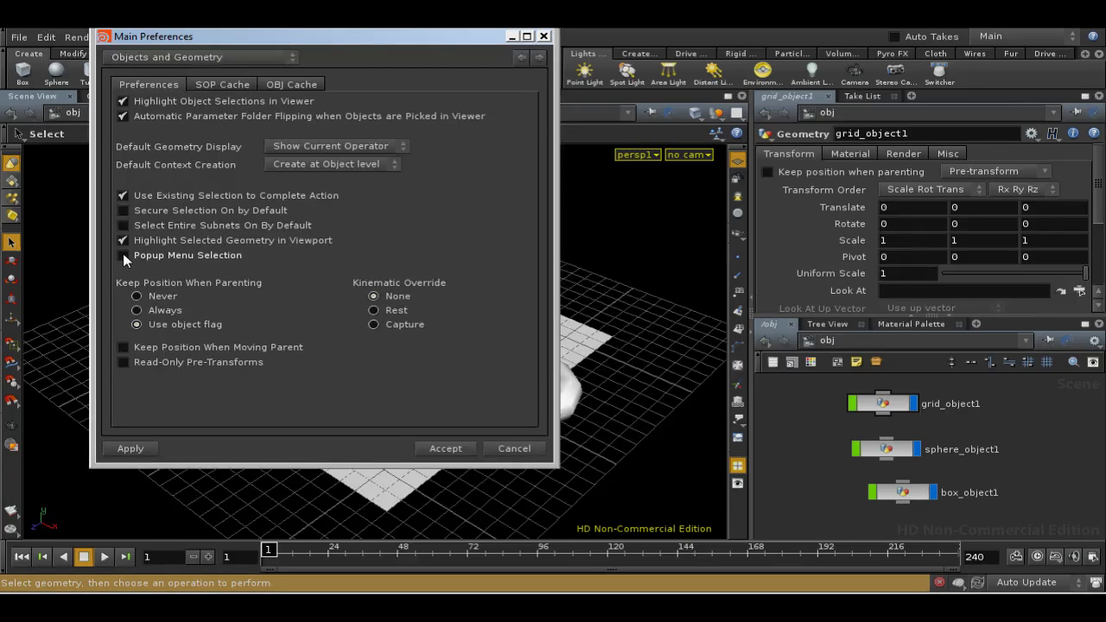
{"action": "left_click", "coordinate": [451, 451]}
Pick where the torus overlaps the grid and choose /obj/grid_object1 from the offered objects
{"action": "left_click_drag", "start_coordinate": [468, 487], "coordinate": [375, 432]}
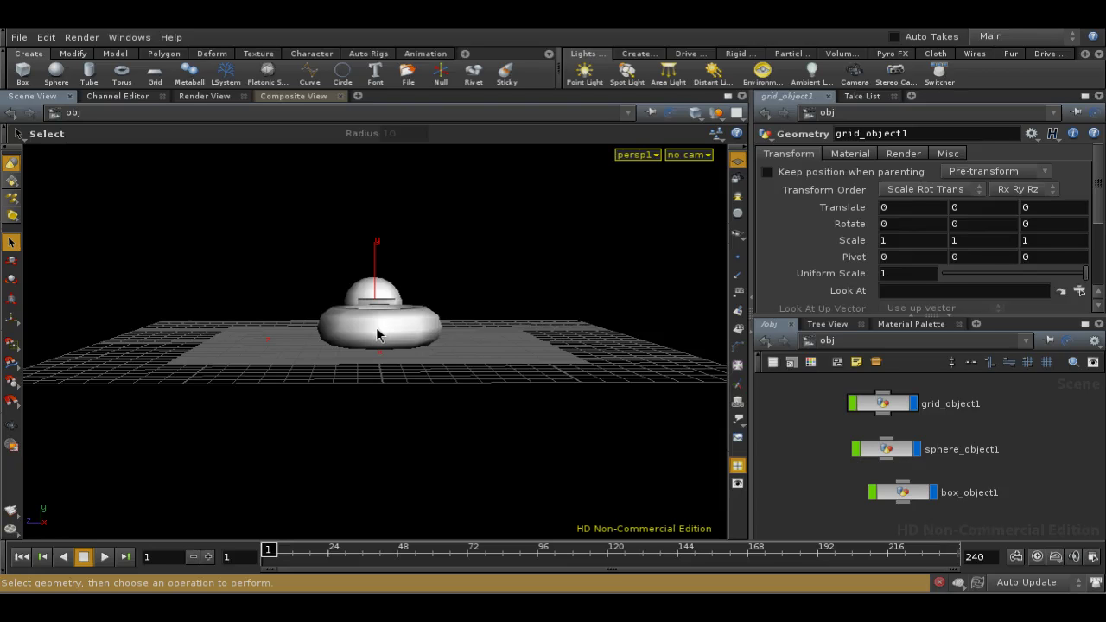
{"action": "left_click_drag", "start_coordinate": [375, 327], "coordinate": [374, 384]}
{"action": "left_click", "coordinate": [374, 383]}
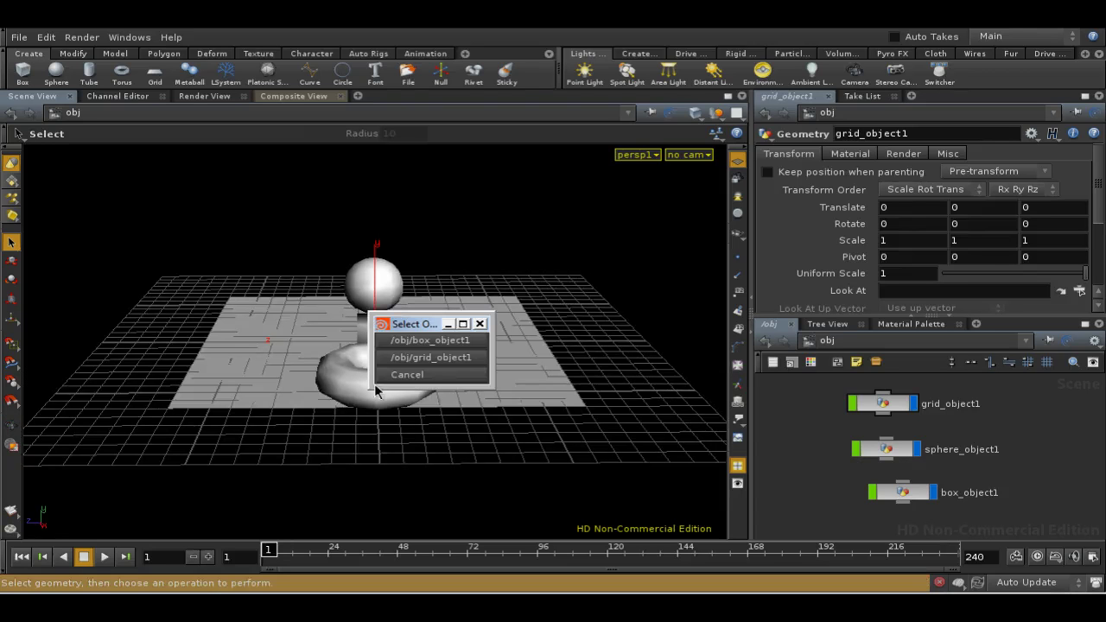
{"action": "left_click", "coordinate": [448, 362]}
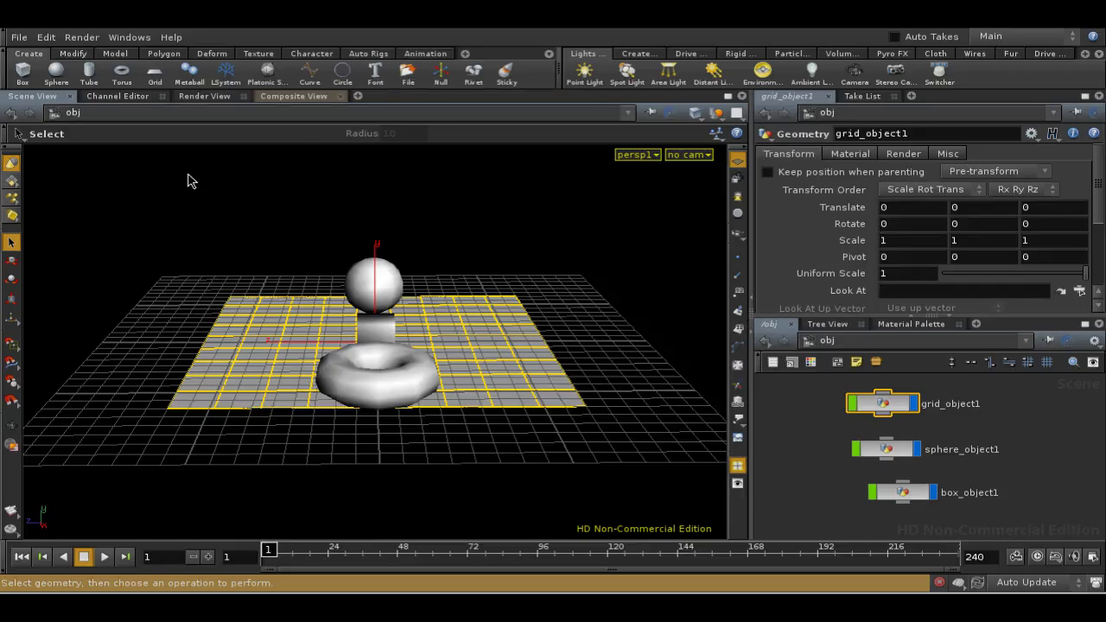
Disable Popup Menu Selection in the Objects and Geometry preferences, accept the change, and clear the grid selection
{"action": "left_click_drag", "start_coordinate": [187, 190], "coordinate": [222, 213]}
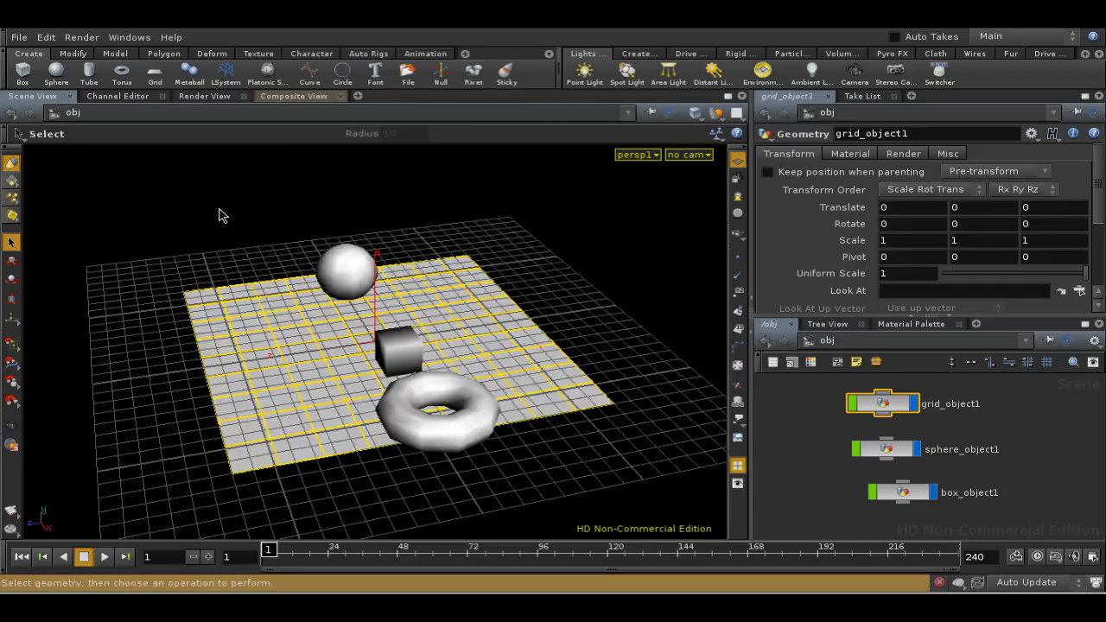
{"action": "left_click", "coordinate": [47, 38]}
{"action": "mouse_move", "coordinate": [168, 161]}
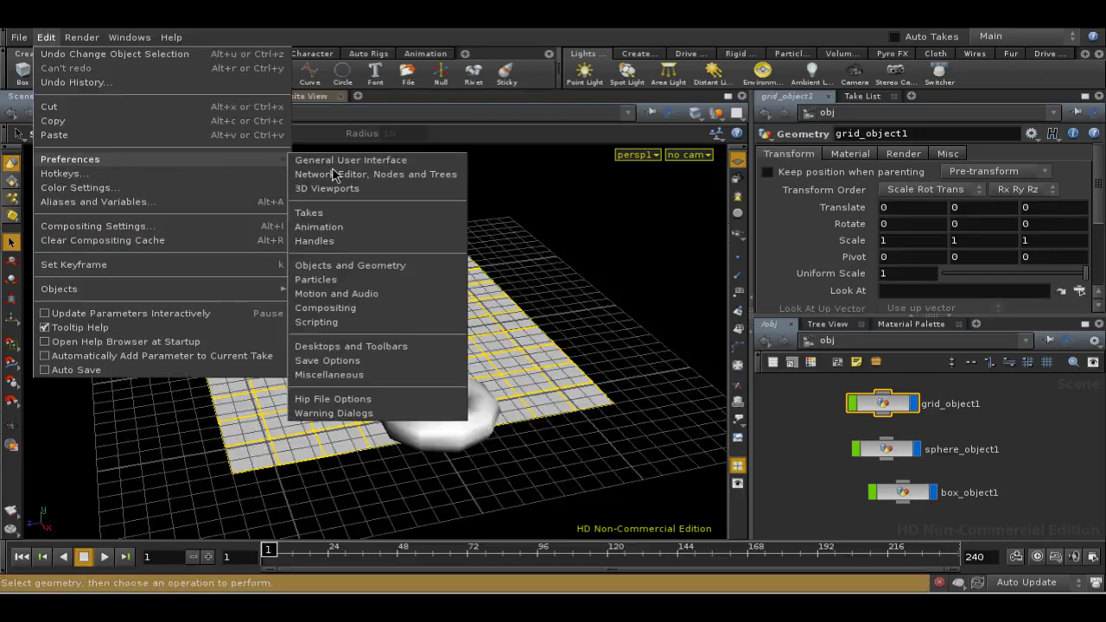
{"action": "left_click", "coordinate": [386, 270]}
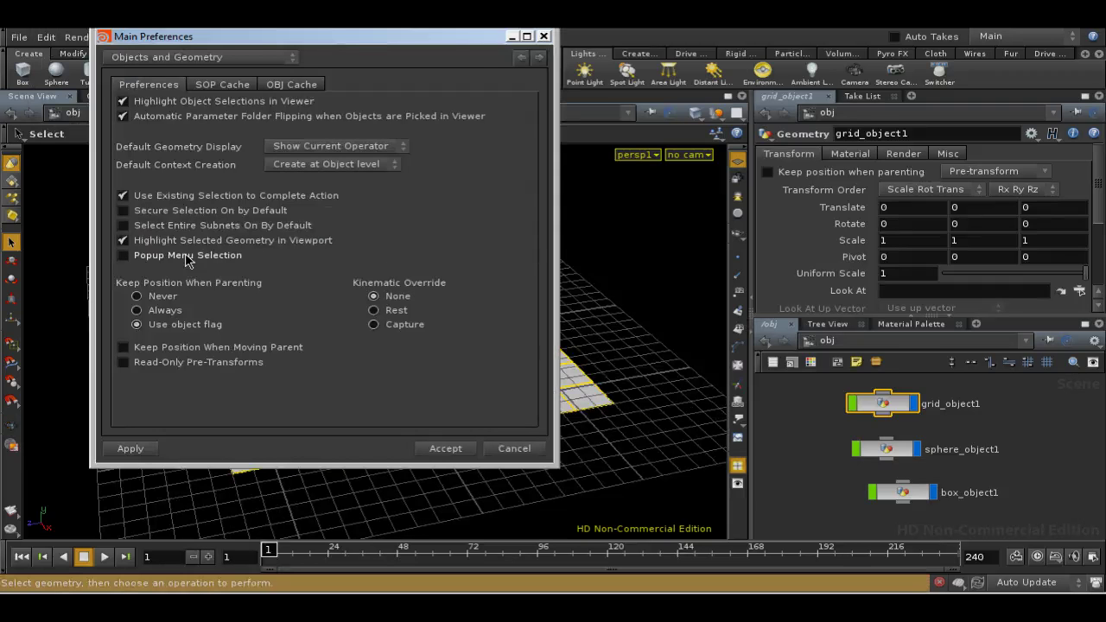
{"action": "left_click", "coordinate": [436, 449]}
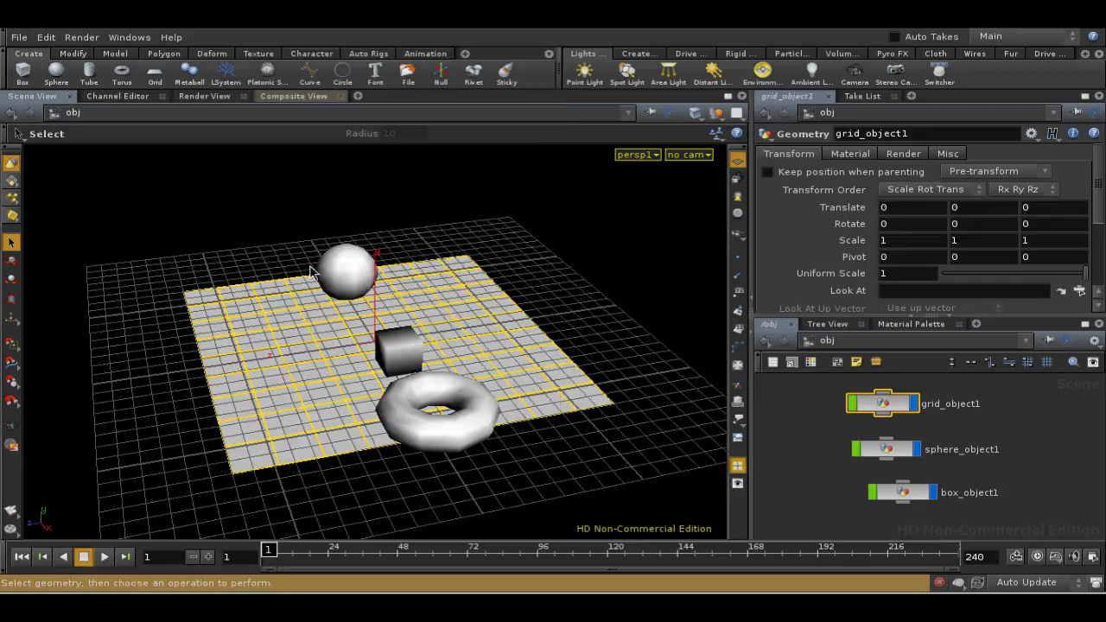
{"action": "left_click", "coordinate": [258, 238]}
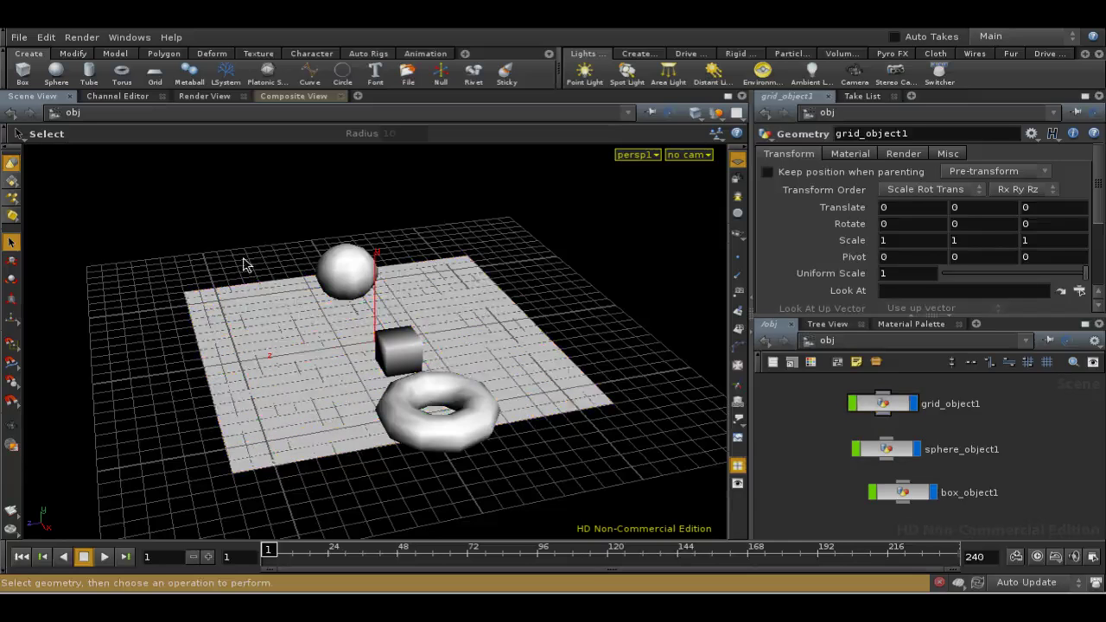
Filter the Tree View by "box" and select box_object1 within the obj network
{"action": "key", "text": "Escape"}
{"action": "left_click_drag", "start_coordinate": [242, 267], "coordinate": [267, 262]}
{"action": "key", "text": "s"}
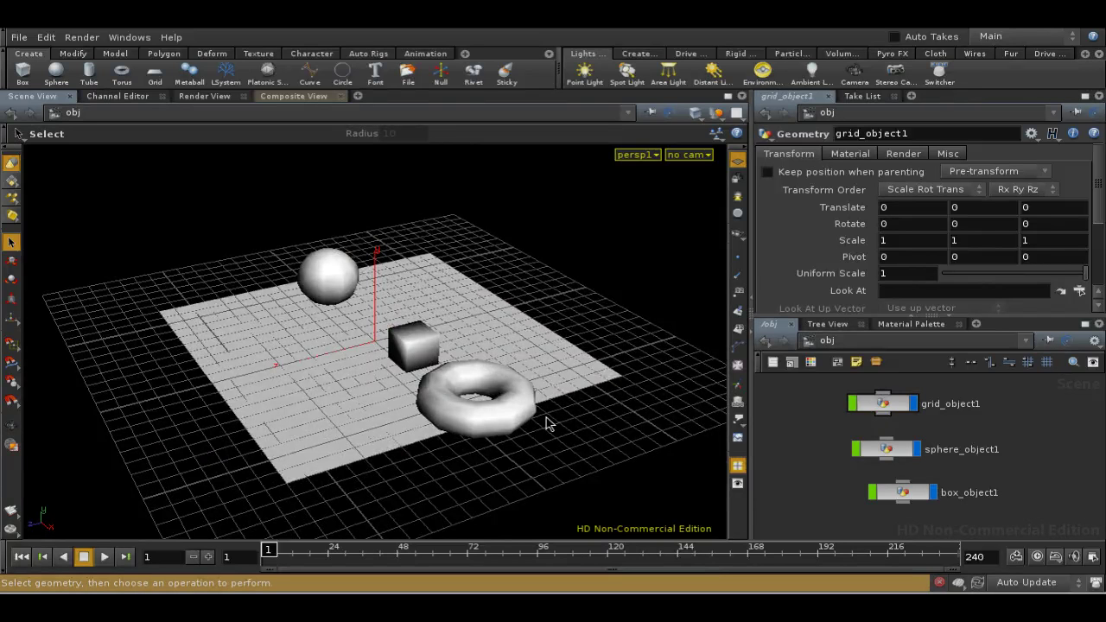
{"action": "left_click", "coordinate": [827, 325]}
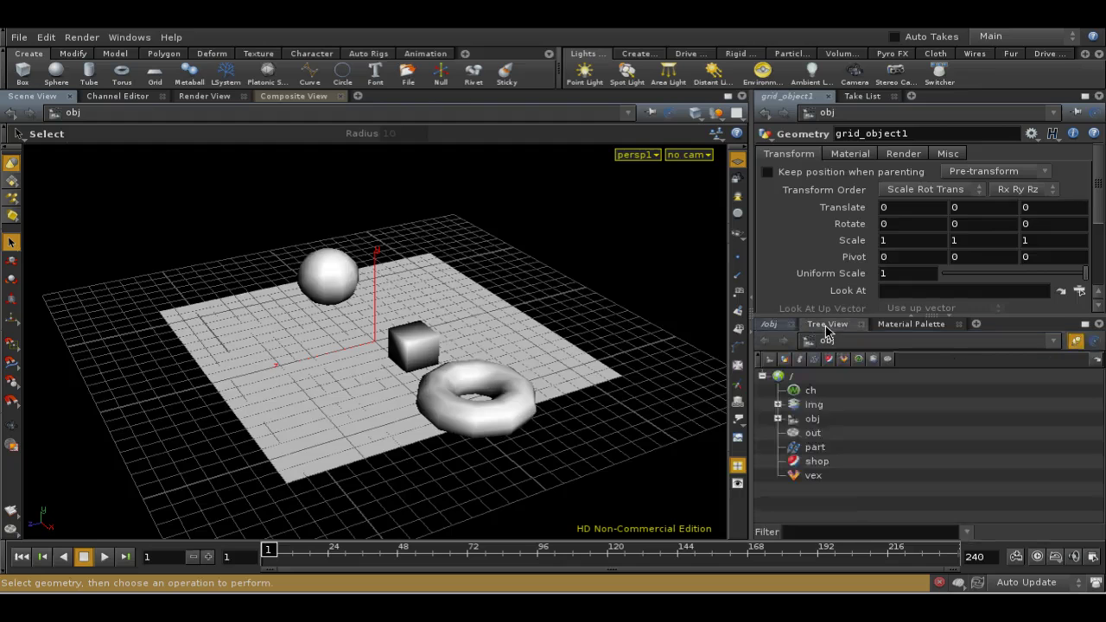
{"action": "left_click", "coordinate": [802, 539]}
{"action": "type", "text": "box"}
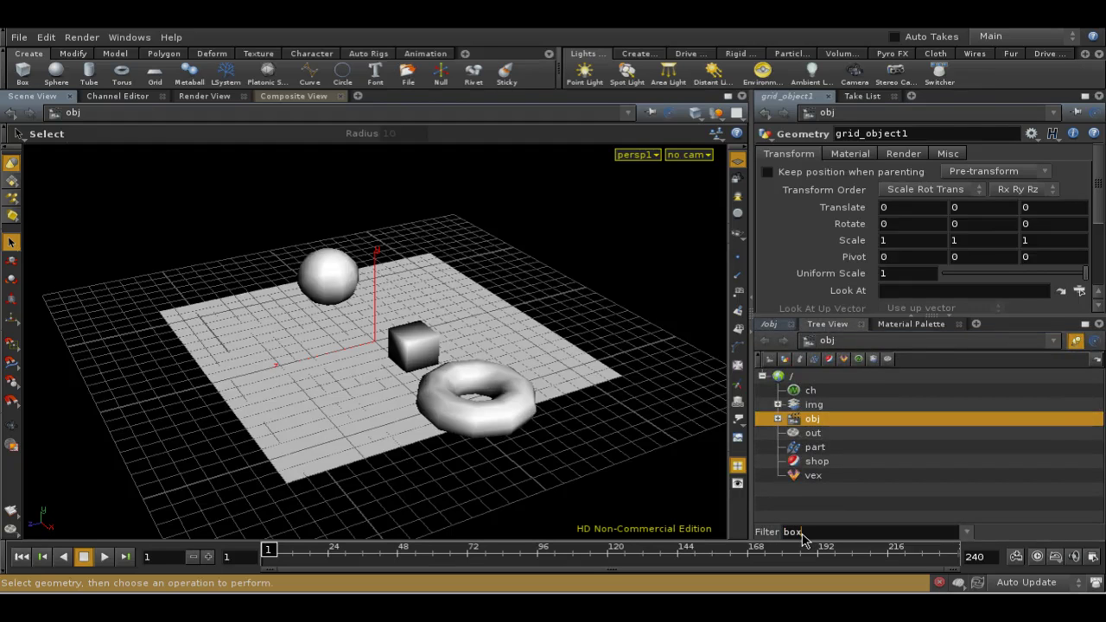
{"action": "key", "text": "Return"}
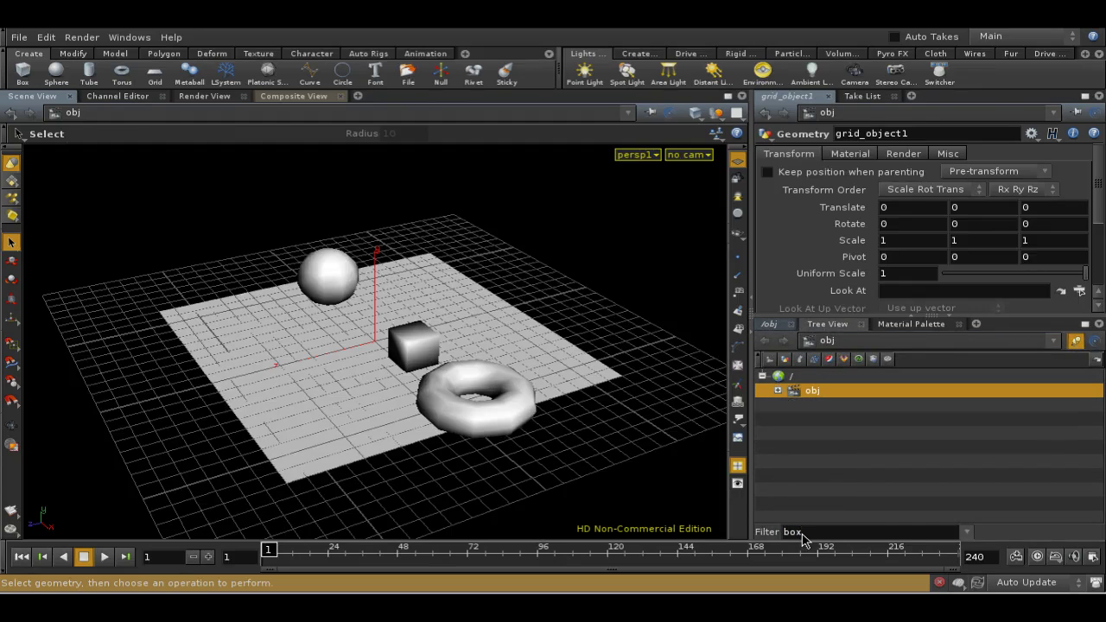
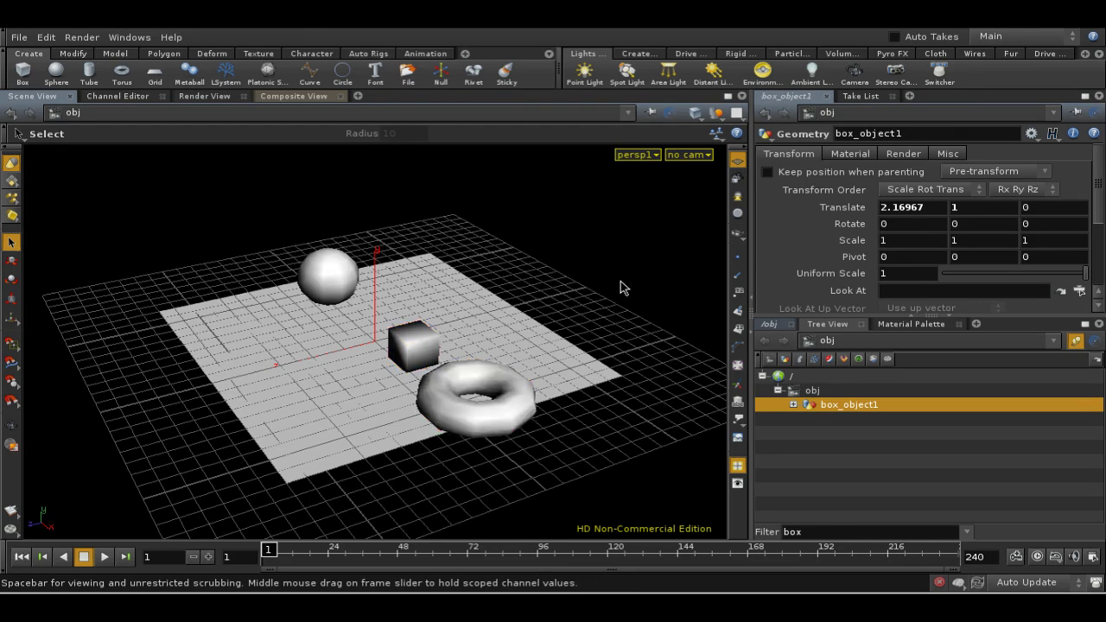
Switch to geometry selection and select all of the sphere's primitives, with the sphere_object1 network displayed
{"action": "left_click", "coordinate": [13, 182]}
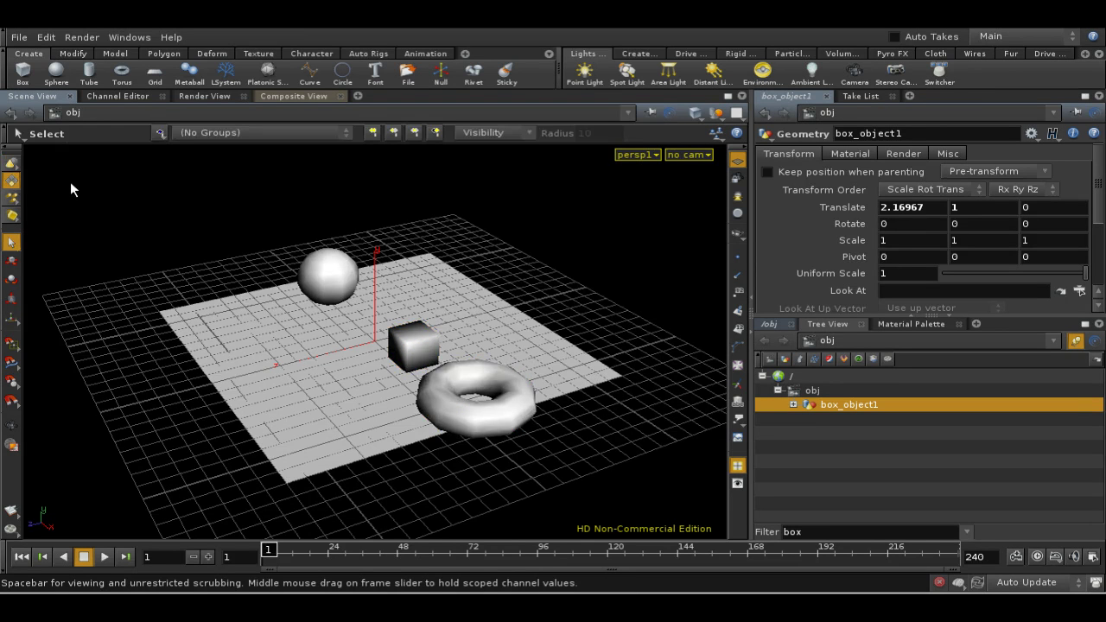
{"action": "right_click", "coordinate": [11, 185]}
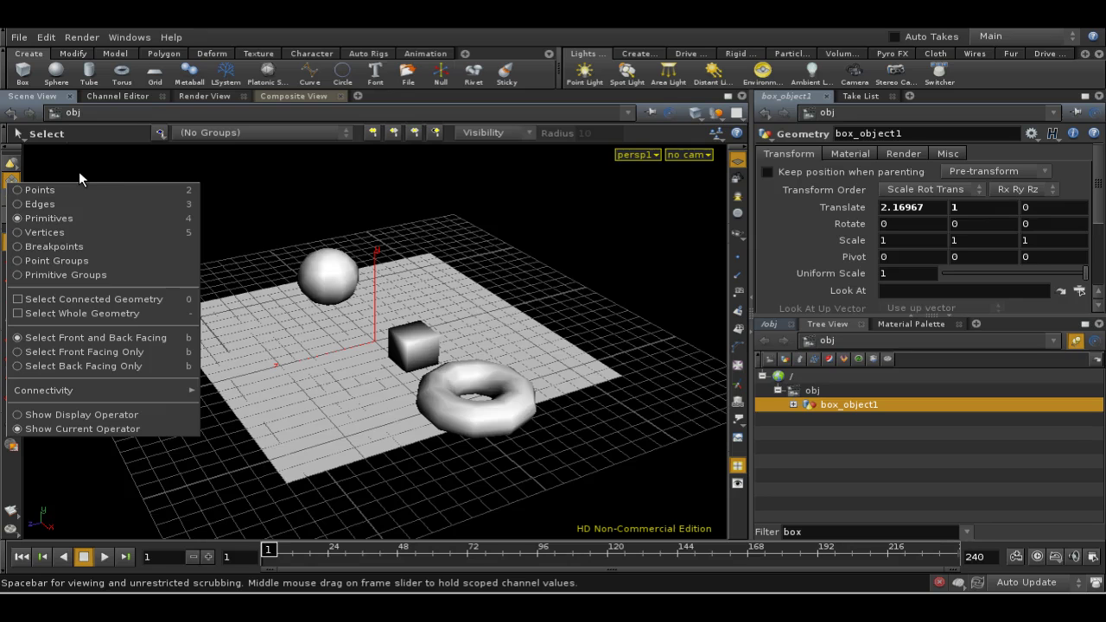
{"action": "left_click", "coordinate": [79, 174]}
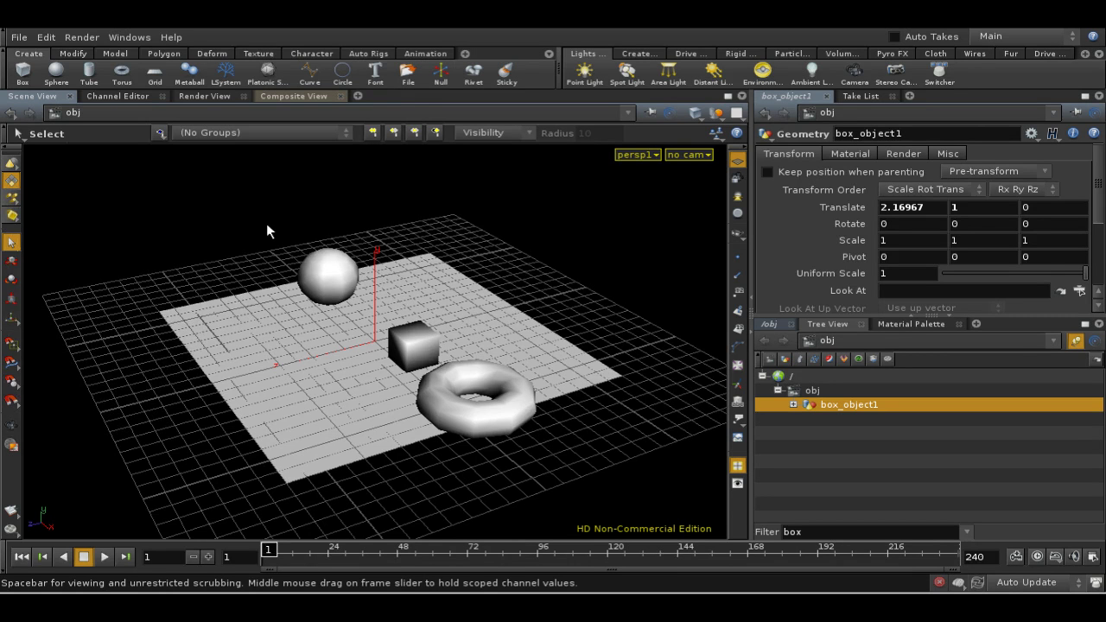
{"action": "double_click", "coordinate": [319, 272]}
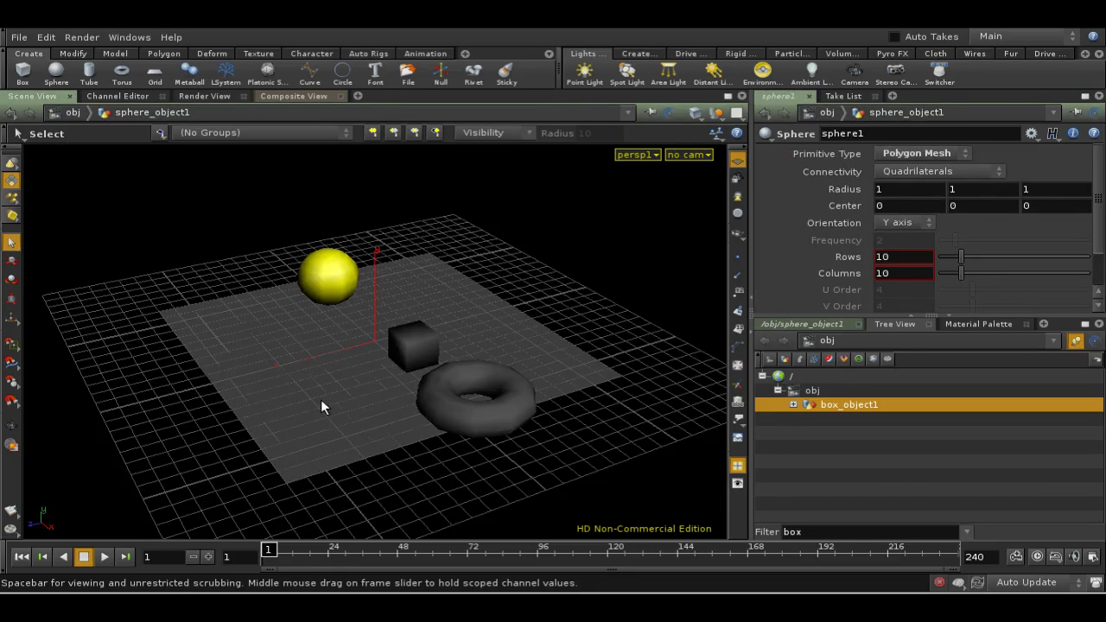
{"action": "left_click", "coordinate": [817, 323]}
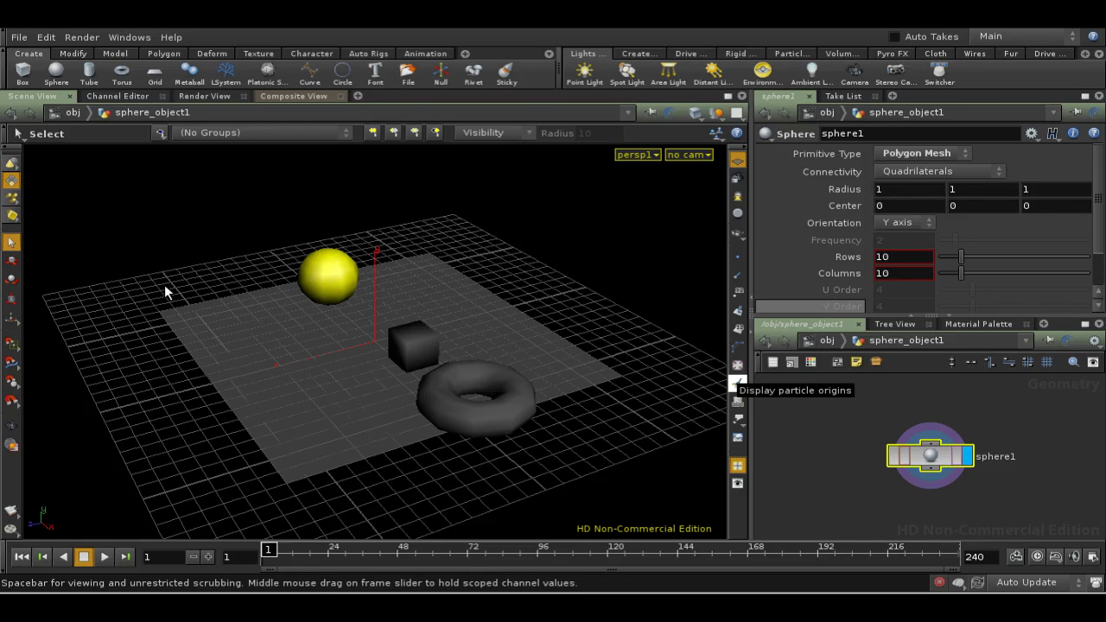
Set the component type to Edges and select a single horizontal edge on the upper front of the sphere
{"action": "right_click", "coordinate": [12, 181]}
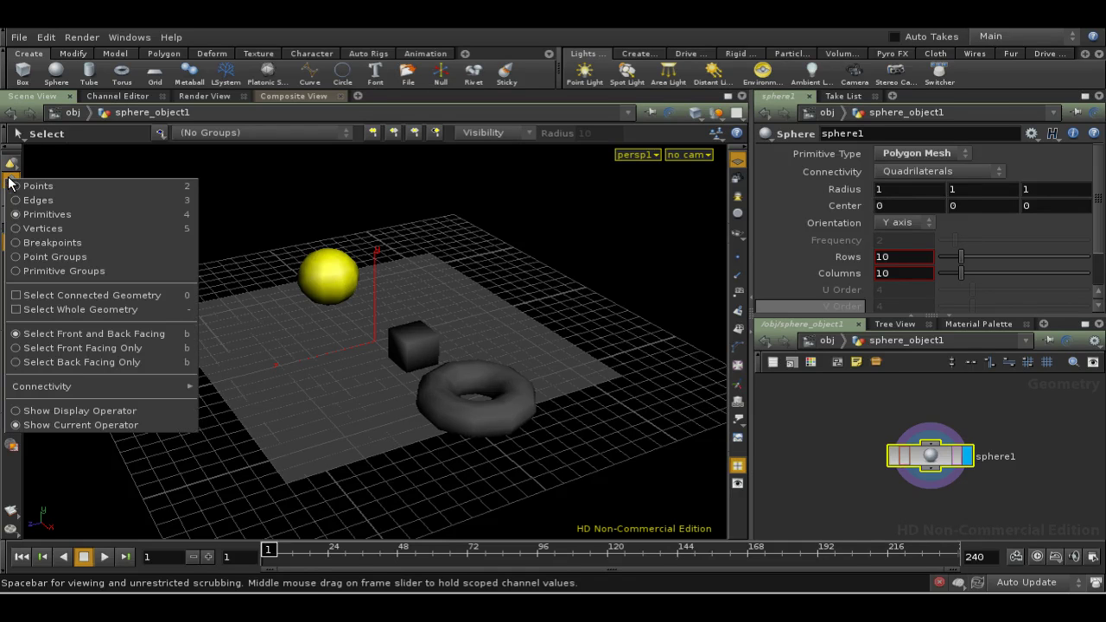
{"action": "left_click", "coordinate": [35, 200]}
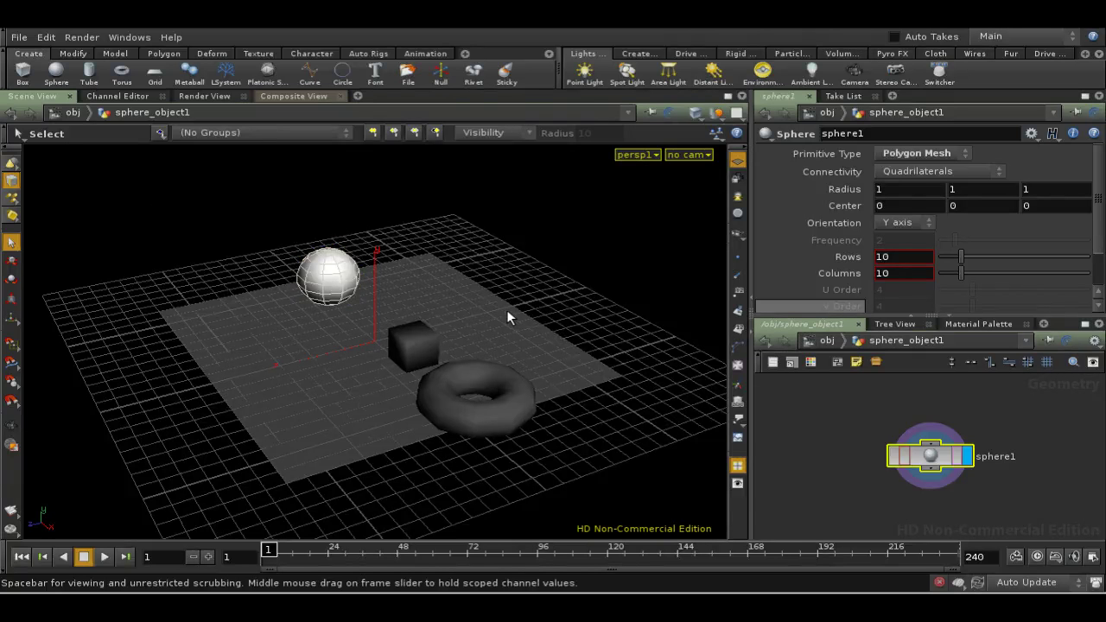
{"action": "key", "text": "Escape"}
{"action": "left_click_drag", "start_coordinate": [506, 318], "coordinate": [480, 398]}
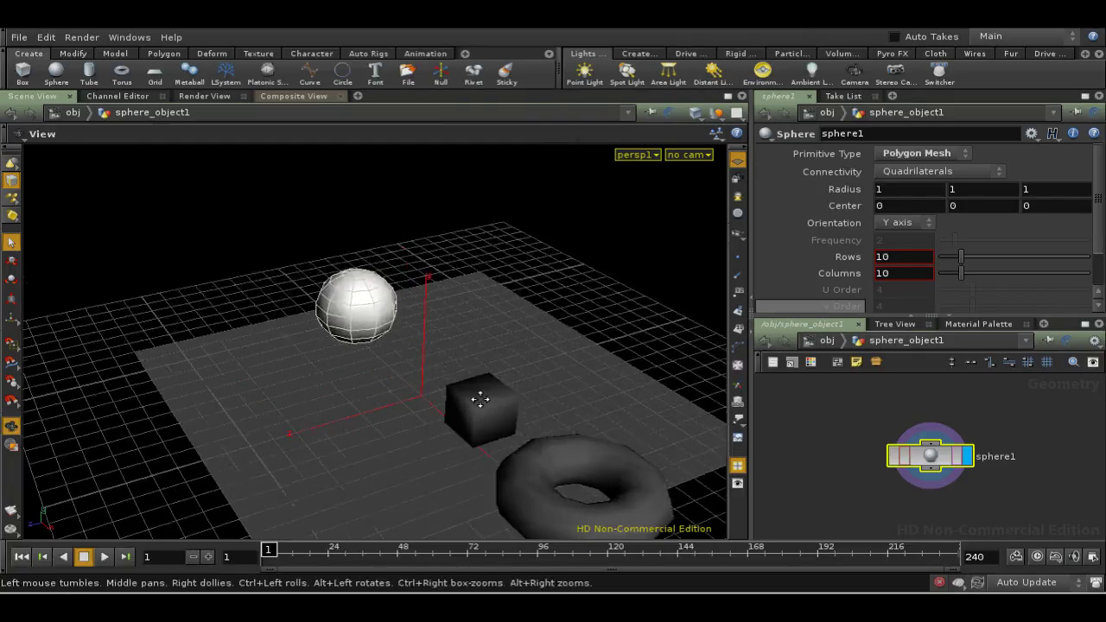
{"action": "right_click_drag", "start_coordinate": [481, 399], "coordinate": [464, 205]}
{"action": "right_click_drag", "start_coordinate": [452, 297], "coordinate": [448, 249]}
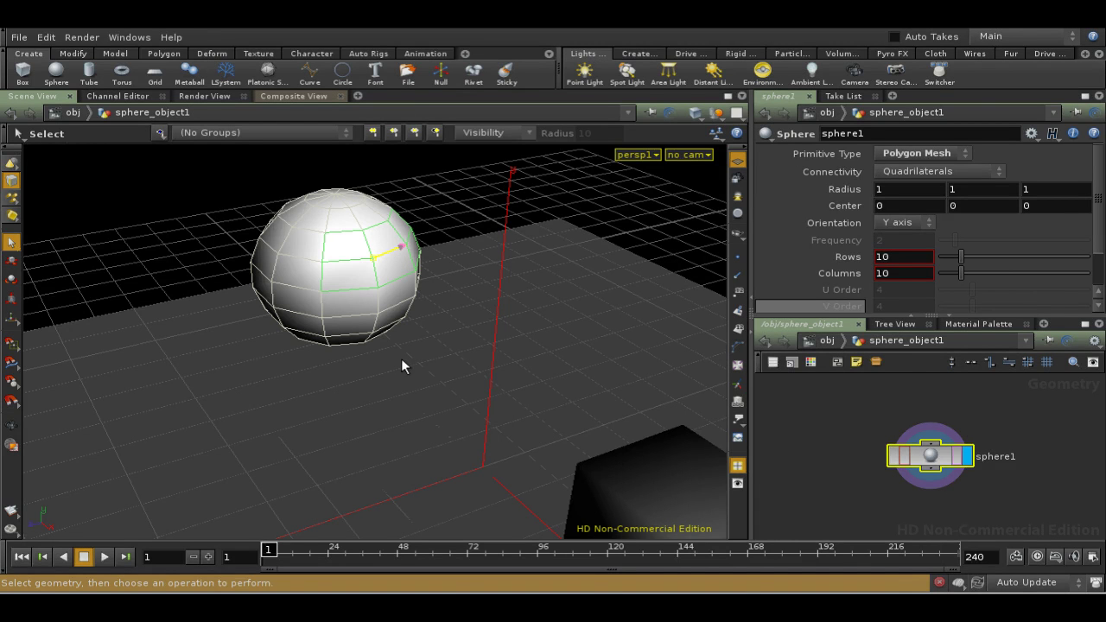
{"action": "left_click_drag", "start_coordinate": [402, 366], "coordinate": [361, 369]}
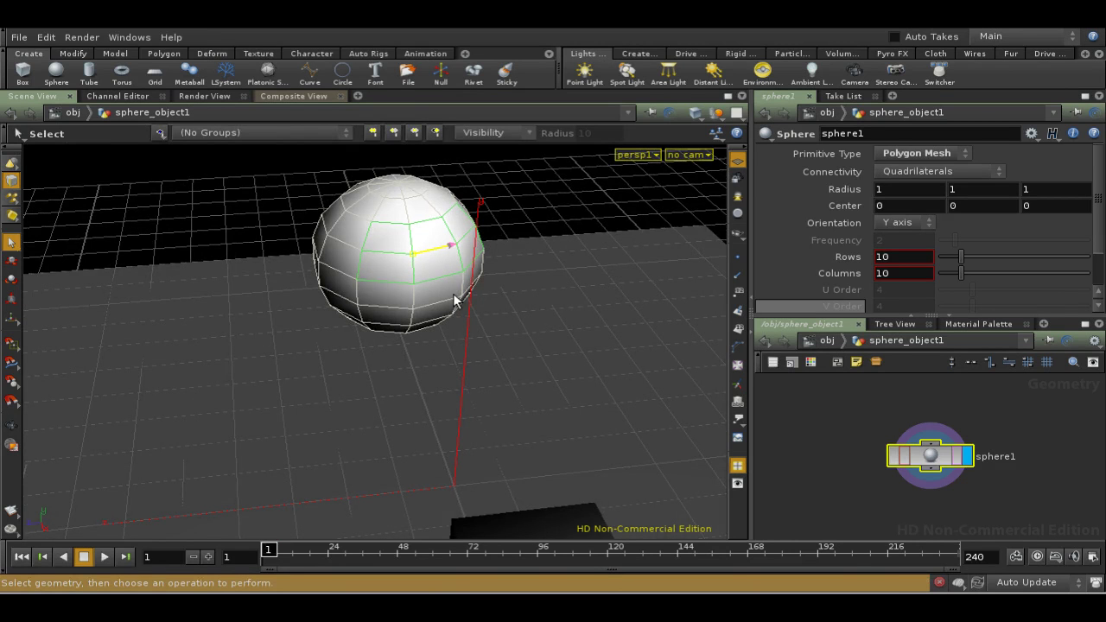
Rotate the selected edge's direction and extend the selection through the next edges into a partial loop around the sphere
{"action": "key", "text": "shift+r"}
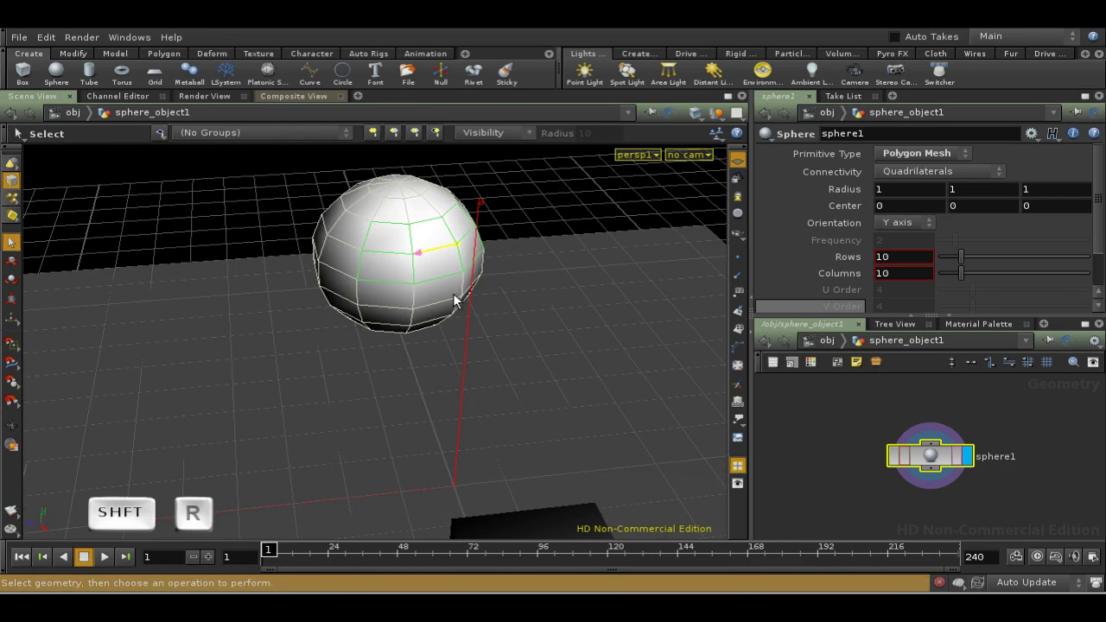
{"action": "key", "text": "f"}
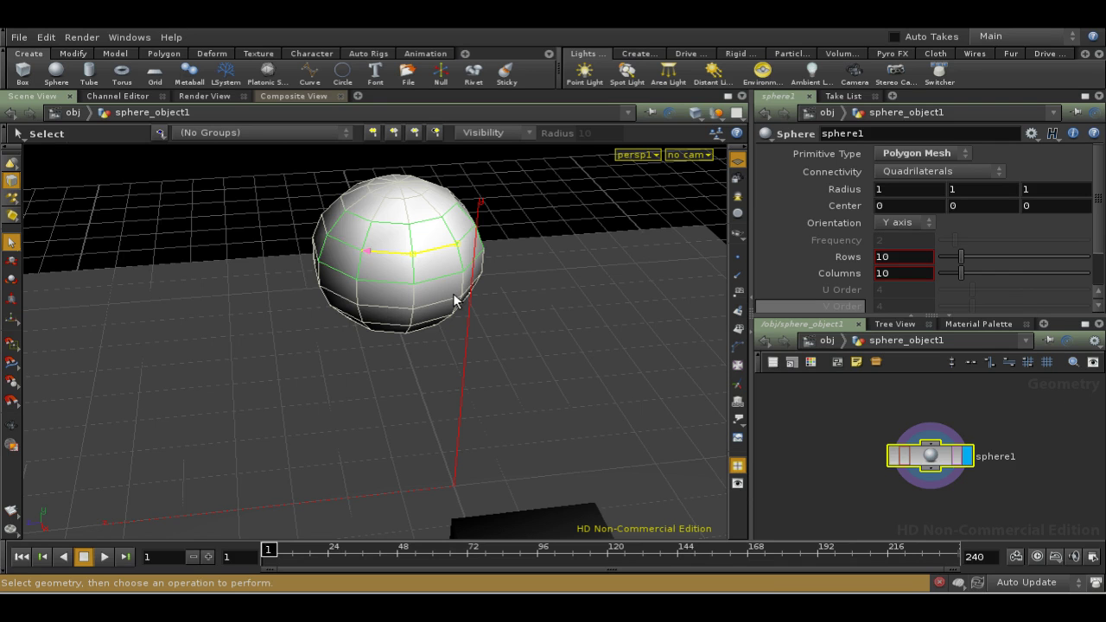
{"action": "key", "text": "f"}
{"action": "key", "text": "l"}
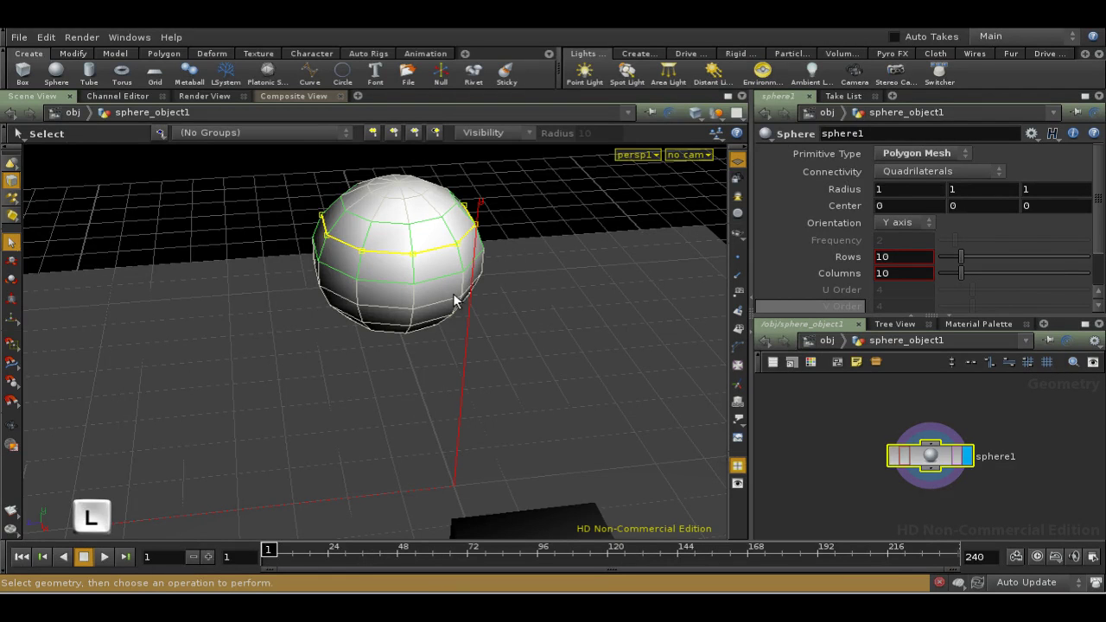
Convert the sphere's edge loop selection to points, inspect it from several angles, and clear it
{"action": "key", "text": "Escape"}
{"action": "left_click_drag", "start_coordinate": [447, 264], "coordinate": [575, 338]}
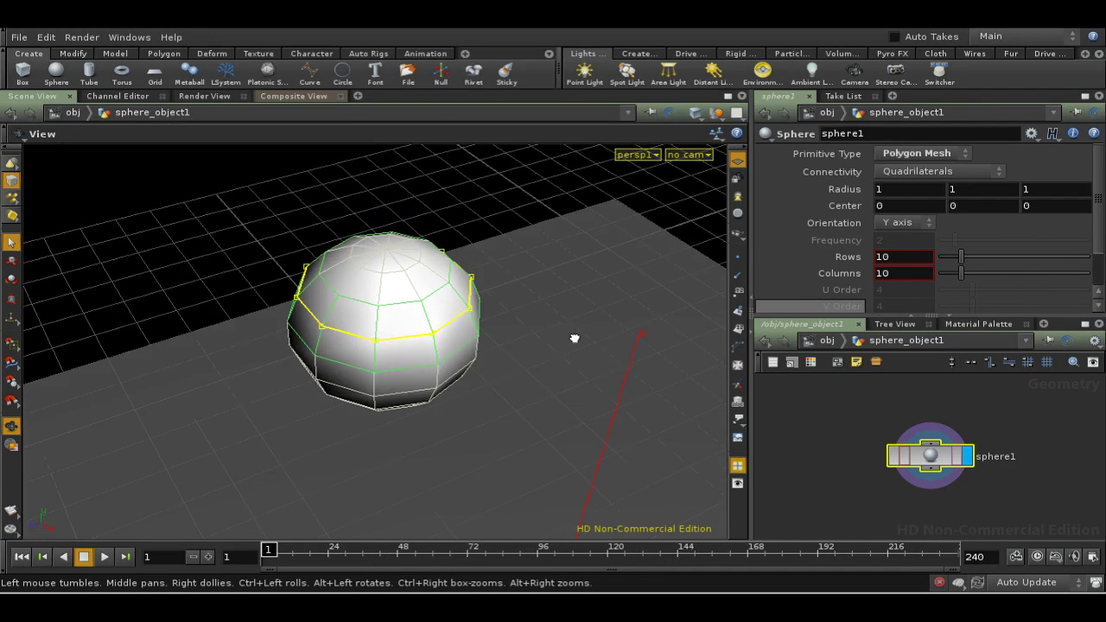
{"action": "key", "text": "s"}
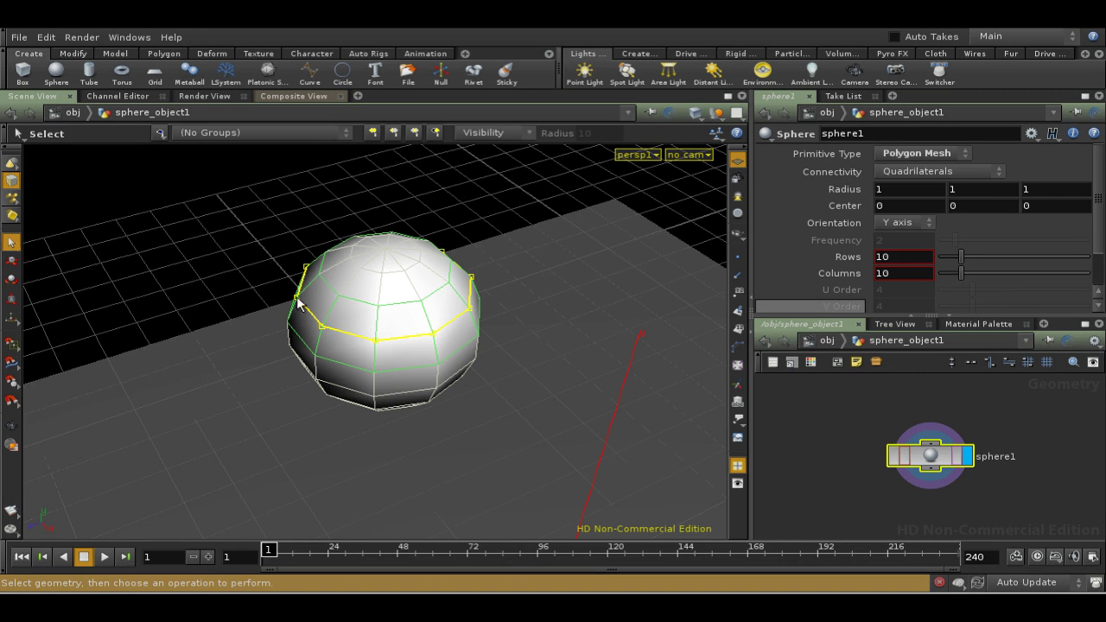
{"action": "key", "text": "4"}
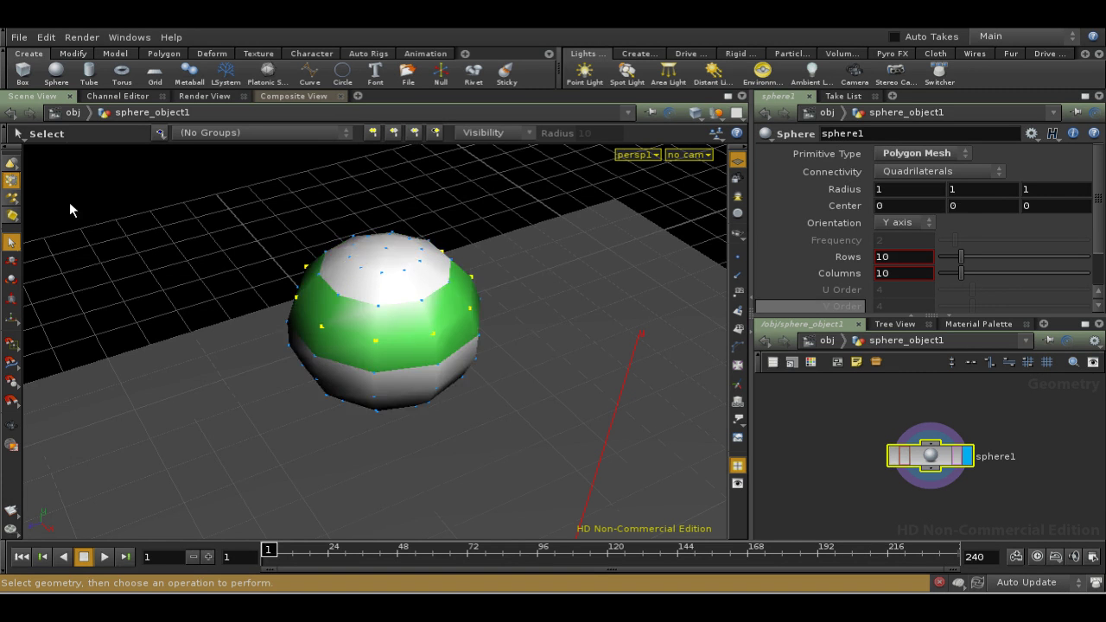
{"action": "key", "text": "Escape"}
{"action": "left_click_drag", "start_coordinate": [443, 376], "coordinate": [324, 388]}
{"action": "left_click_drag", "start_coordinate": [536, 400], "coordinate": [591, 404]}
{"action": "left_click_drag", "start_coordinate": [462, 399], "coordinate": [561, 378]}
{"action": "key", "text": "s"}
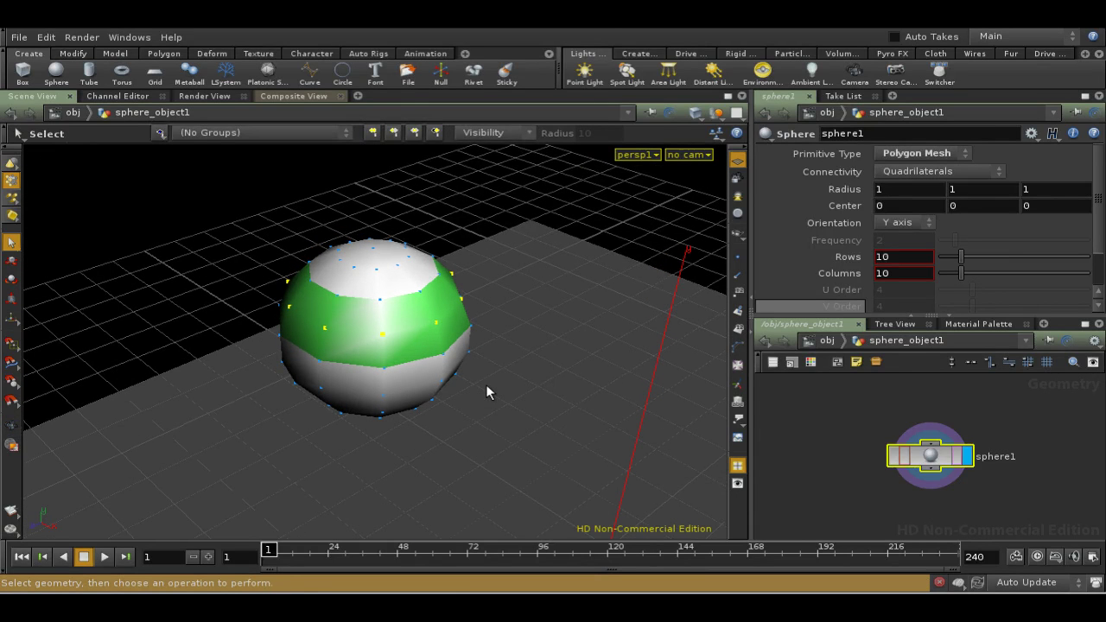
{"action": "left_click", "coordinate": [208, 266]}
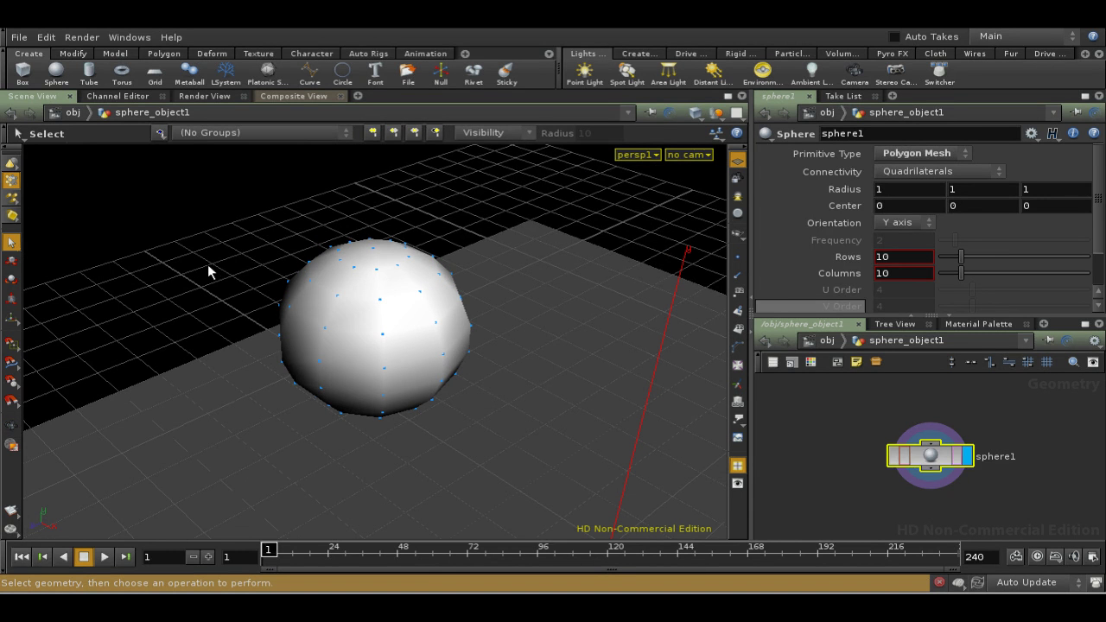
Select a point on the sphere's front, extend it along its row into a full point loop, and clear the selection
{"action": "left_click", "coordinate": [382, 342]}
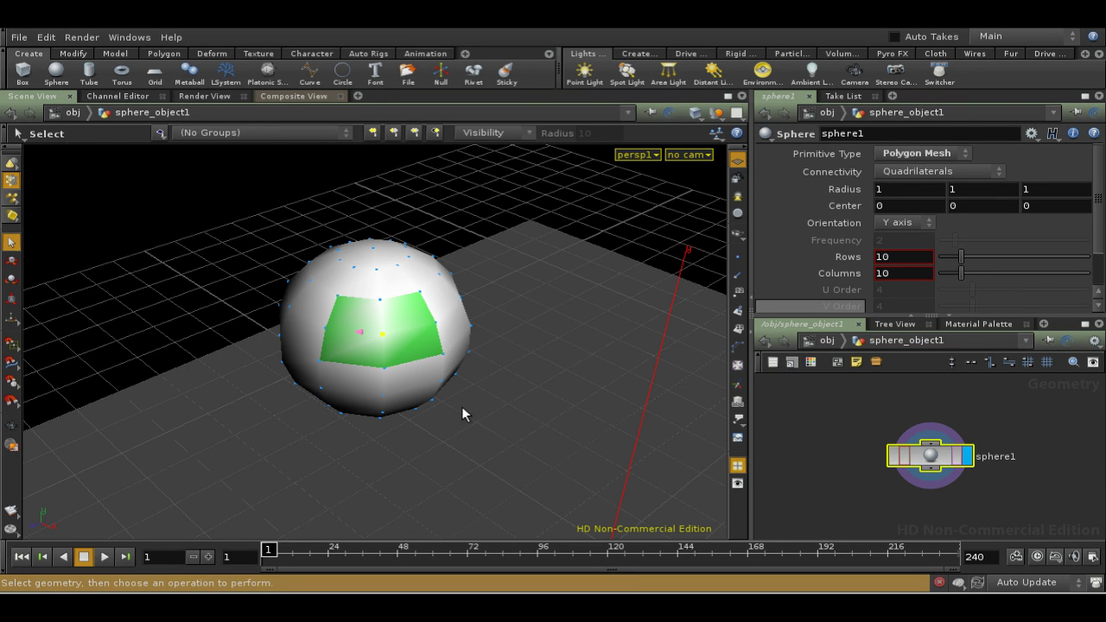
{"action": "key", "text": "shift+g"}
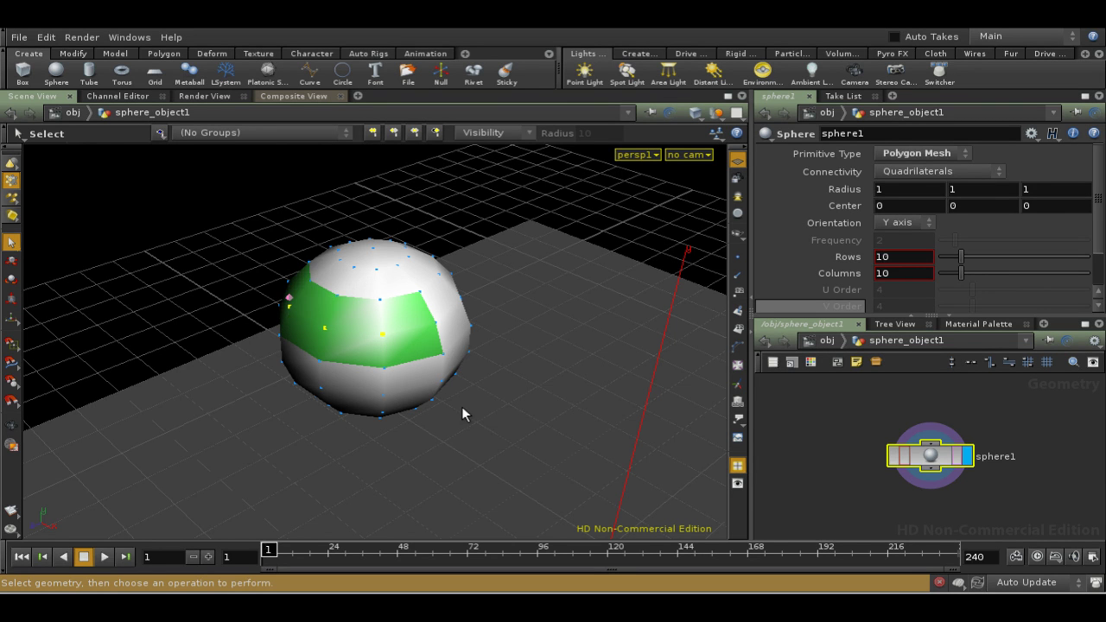
{"action": "key", "text": "shift+g"}
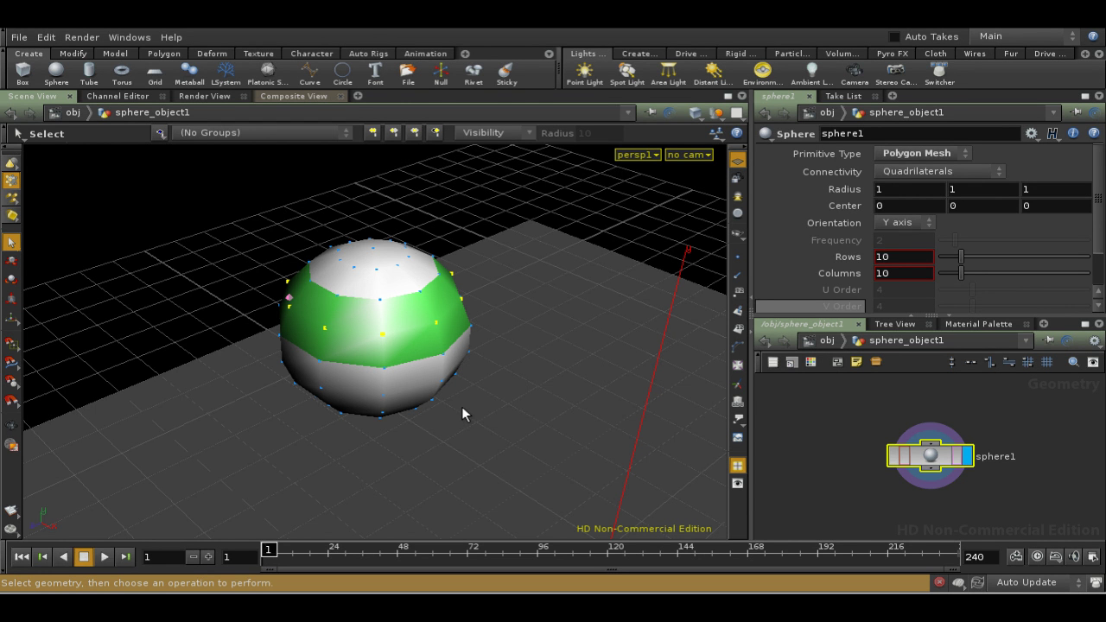
{"action": "key", "text": "Escape"}
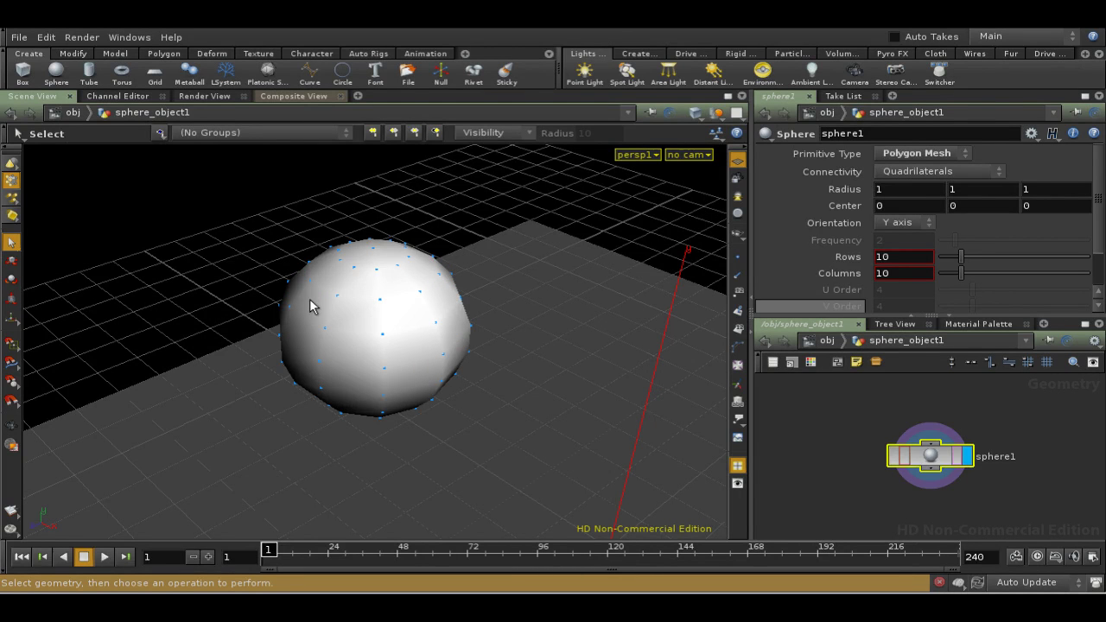
Select a winding run of five adjacent points on the sphere's front, inspect it, and clear the selection
{"action": "left_click_drag", "start_coordinate": [299, 288], "coordinate": [483, 383]}
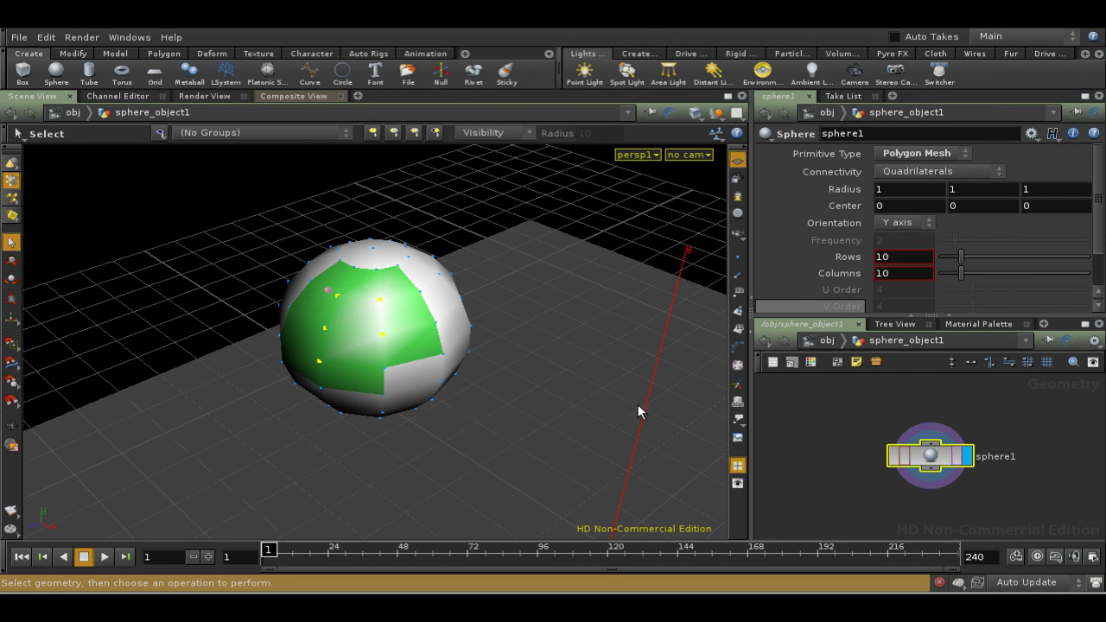
{"action": "key", "text": "Escape"}
{"action": "mouse_move", "coordinate": [608, 407]}
{"action": "left_mouse_down"}
{"action": "mouse_move", "coordinate": [476, 378]}
{"action": "mouse_move", "coordinate": [395, 327]}
{"action": "mouse_move", "coordinate": [306, 326]}
{"action": "mouse_move", "coordinate": [529, 411]}
{"action": "mouse_move", "coordinate": [631, 414]}
{"action": "mouse_move", "coordinate": [630, 402]}
{"action": "left_mouse_up"}
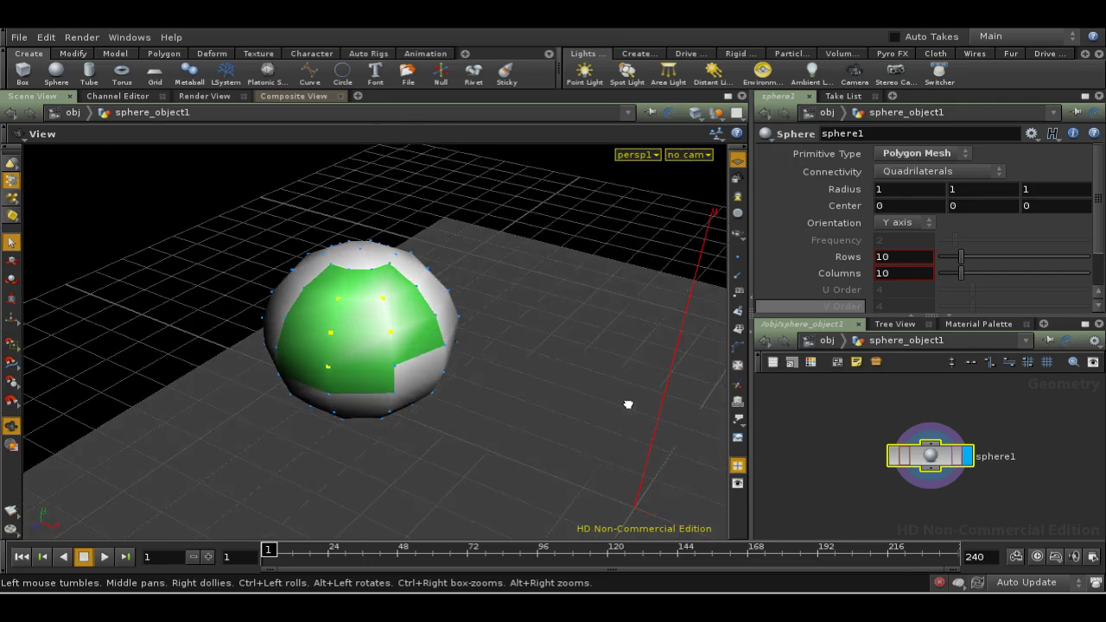
{"action": "left_click_drag", "start_coordinate": [409, 455], "coordinate": [497, 490]}
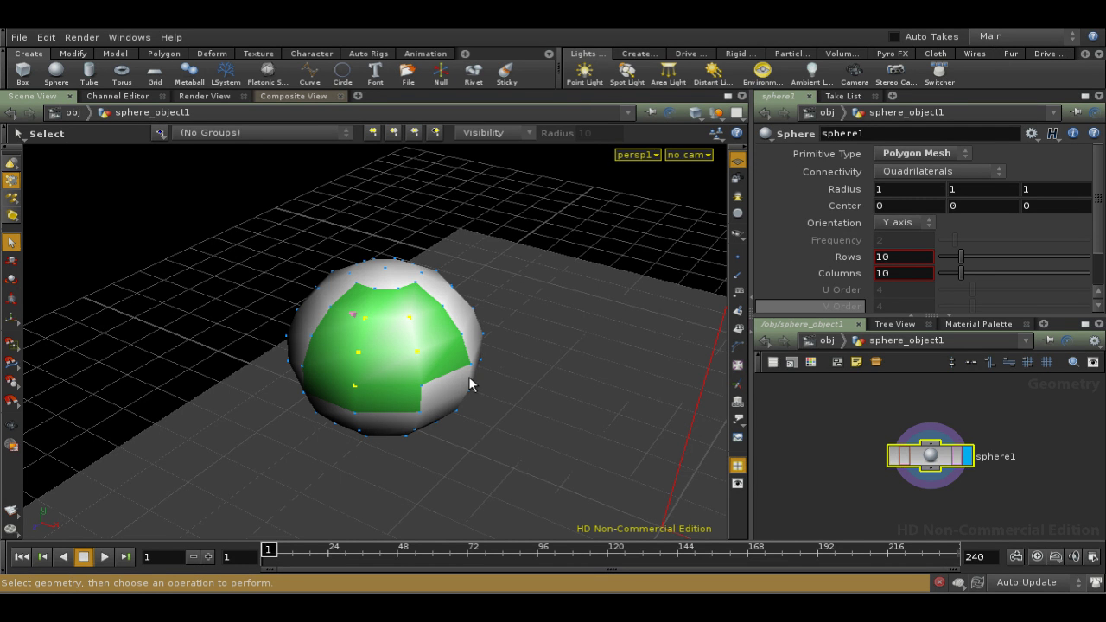
{"action": "left_click", "coordinate": [181, 207]}
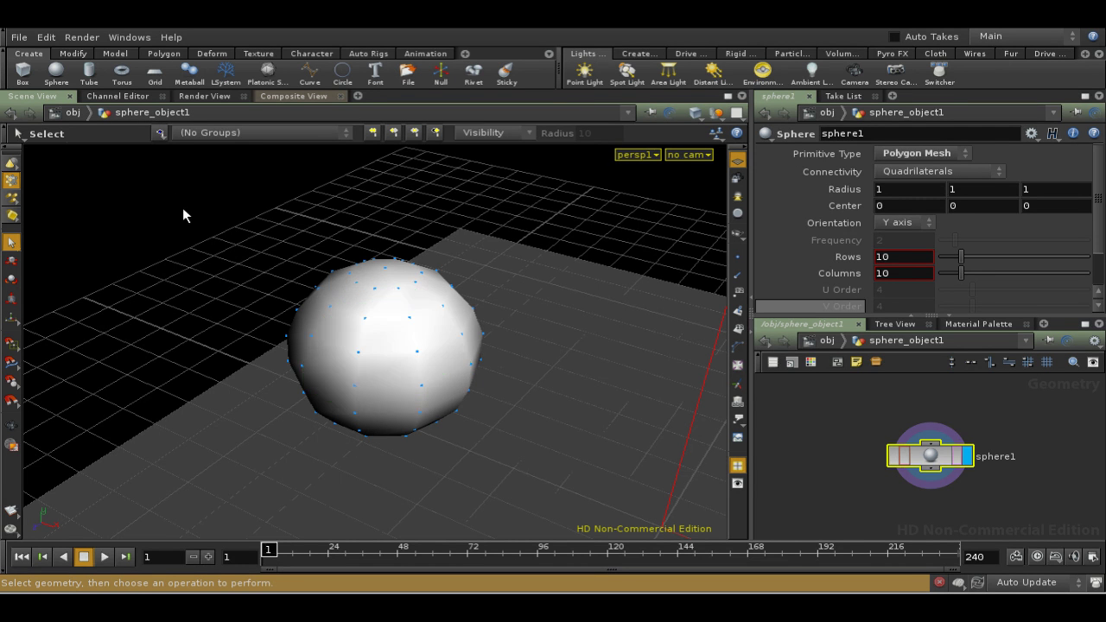
Review the selection commands offered for the sphere's points, such as grow, shrink, loop and boundary, without applying any
{"action": "key", "text": "Escape"}
{"action": "left_click_drag", "start_coordinate": [452, 241], "coordinate": [455, 279]}
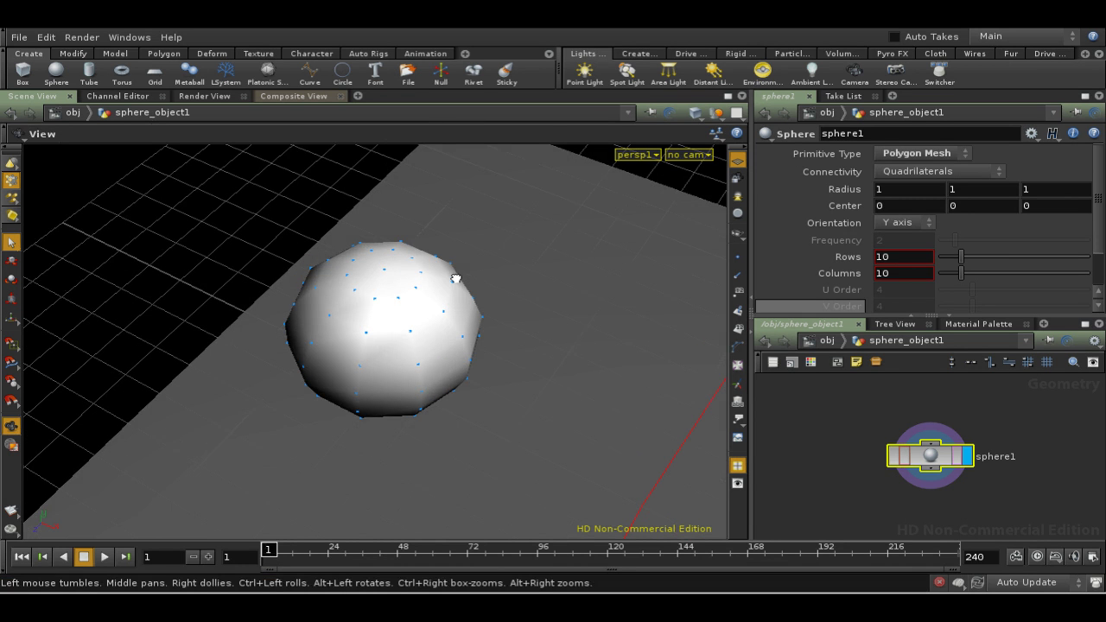
{"action": "key", "text": "s"}
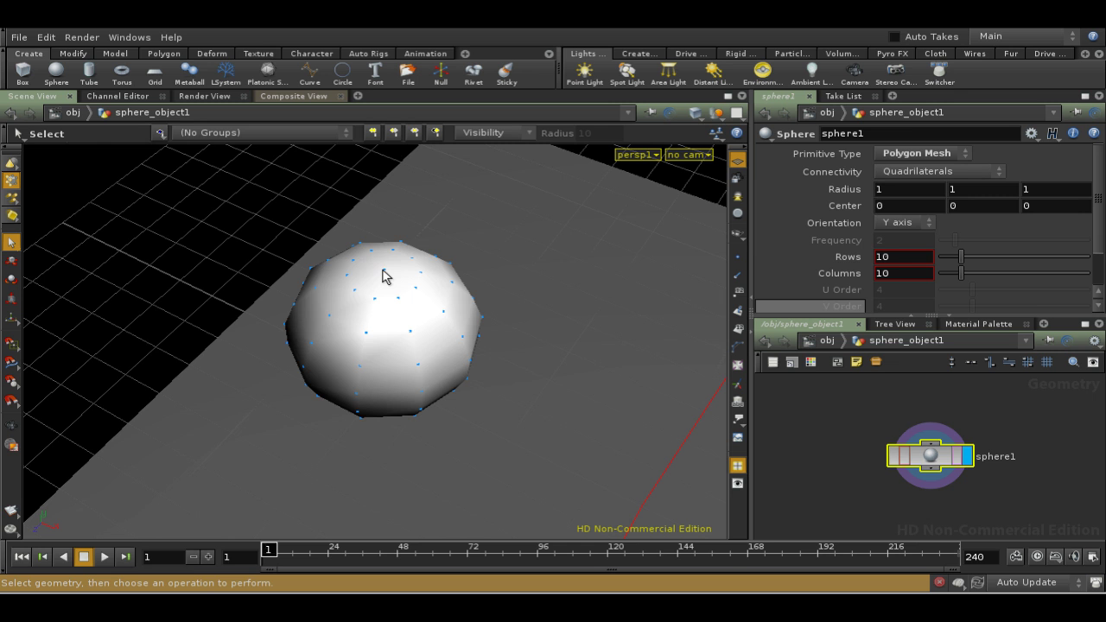
{"action": "right_click", "coordinate": [214, 245]}
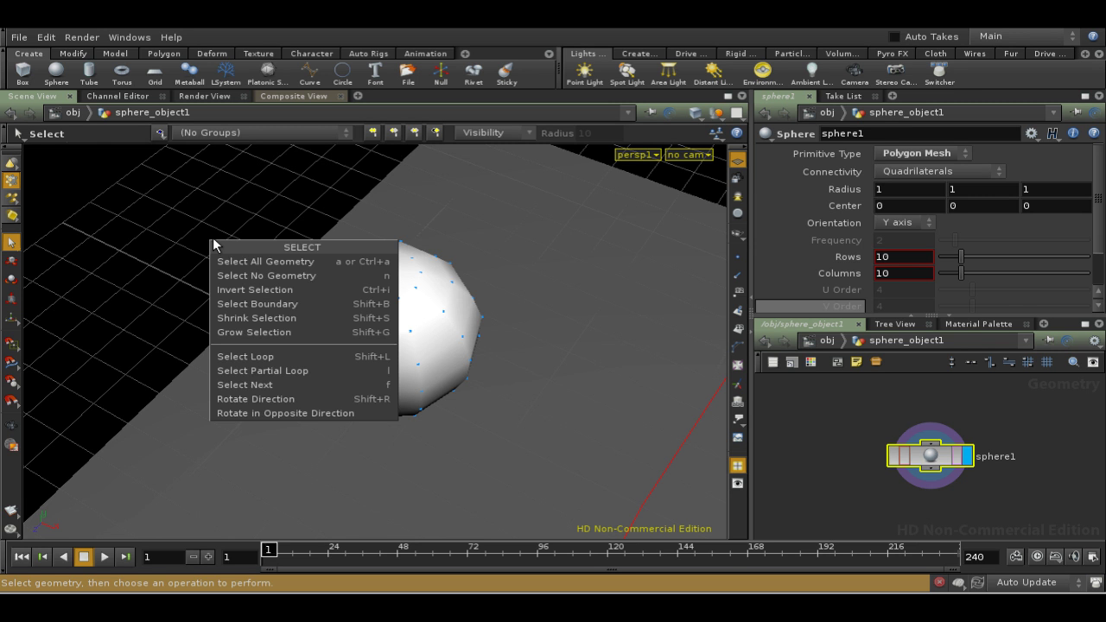
{"action": "left_click", "coordinate": [208, 204]}
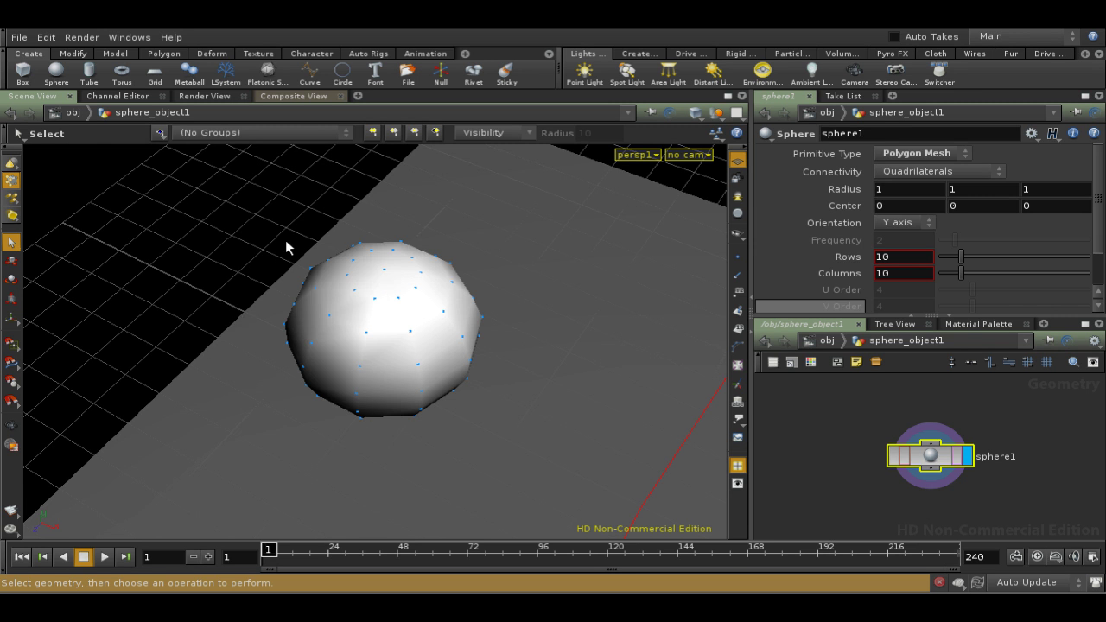
Select a point near the top of the sphere and grow the selection three times
{"action": "left_click", "coordinate": [386, 274]}
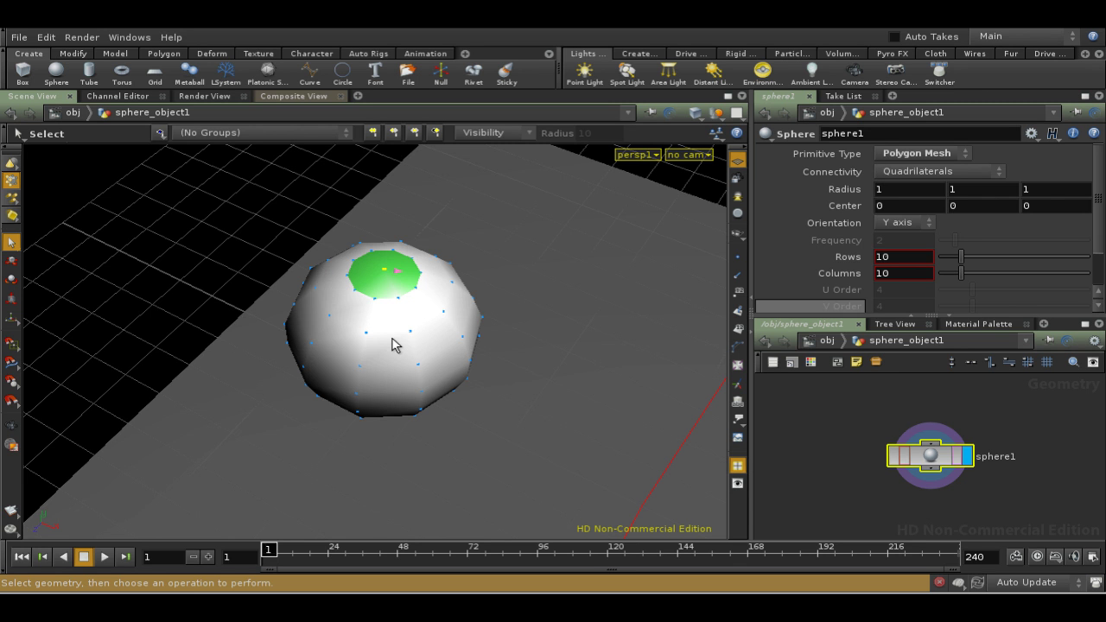
{"action": "right_click", "coordinate": [88, 162]}
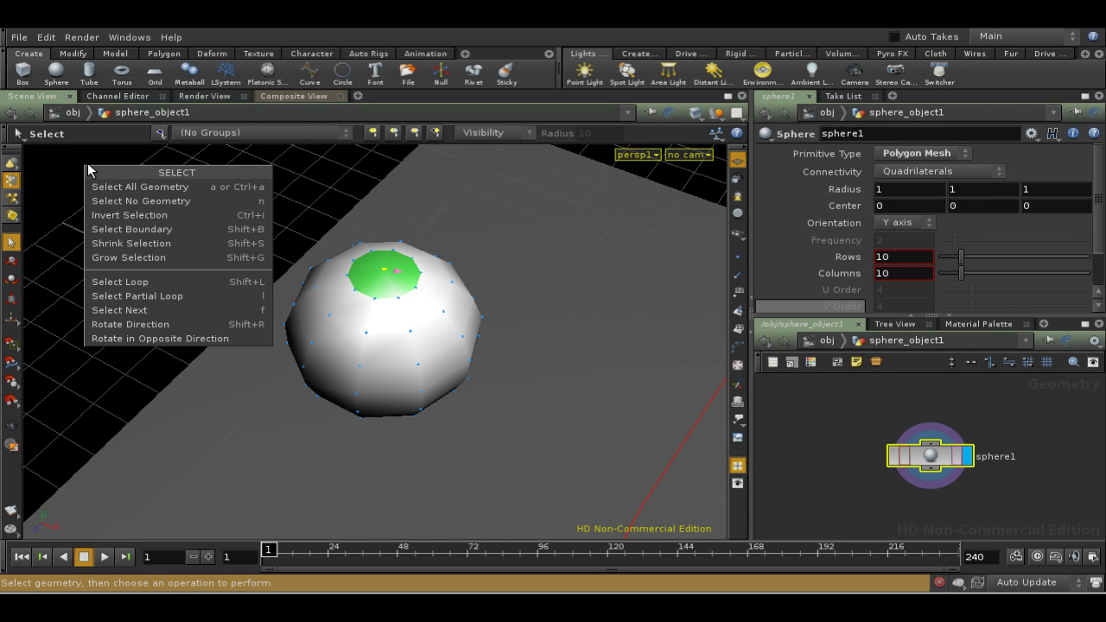
{"action": "left_click", "coordinate": [130, 256]}
{"action": "right_click", "coordinate": [115, 219]}
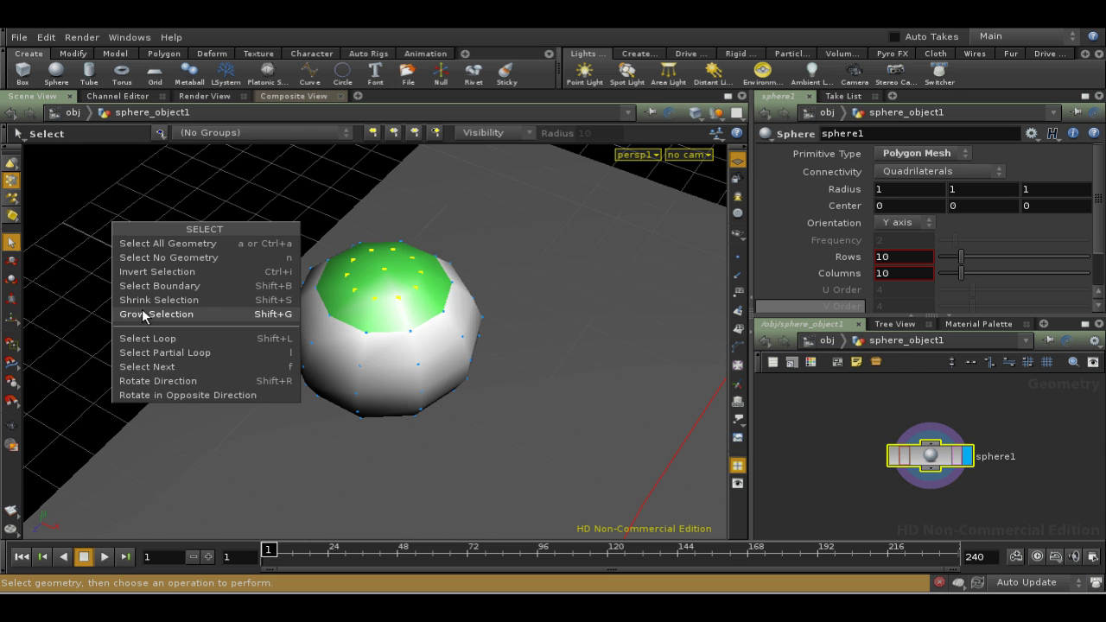
{"action": "left_click", "coordinate": [143, 313]}
{"action": "right_click", "coordinate": [125, 225]}
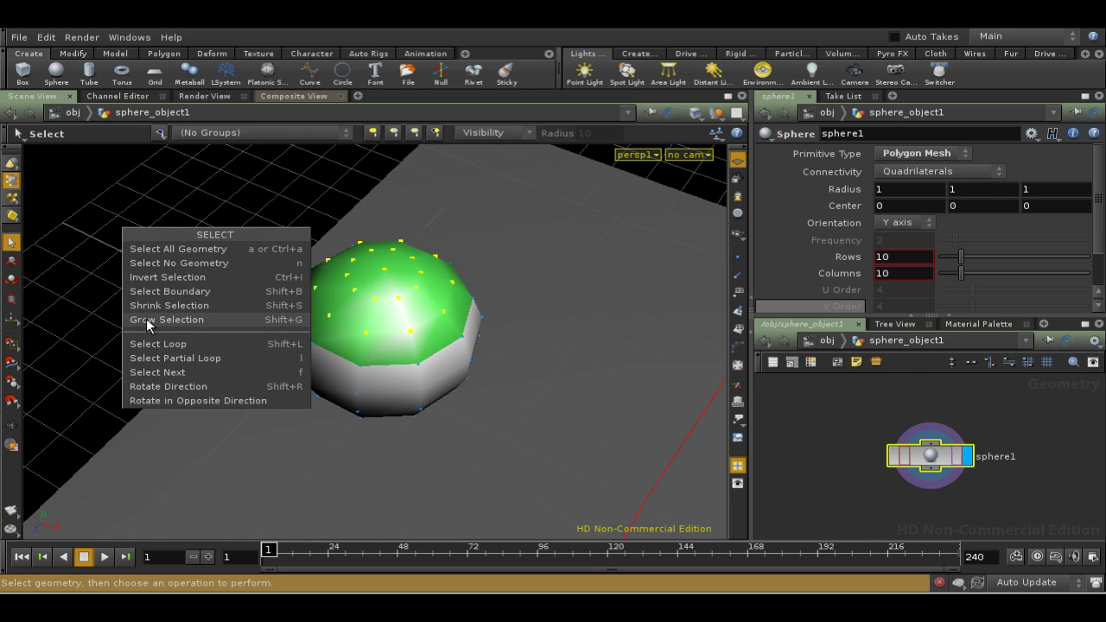
{"action": "left_click", "coordinate": [146, 318]}
Shrink the sphere's point selection once, then invert it
{"action": "right_click", "coordinate": [134, 240]}
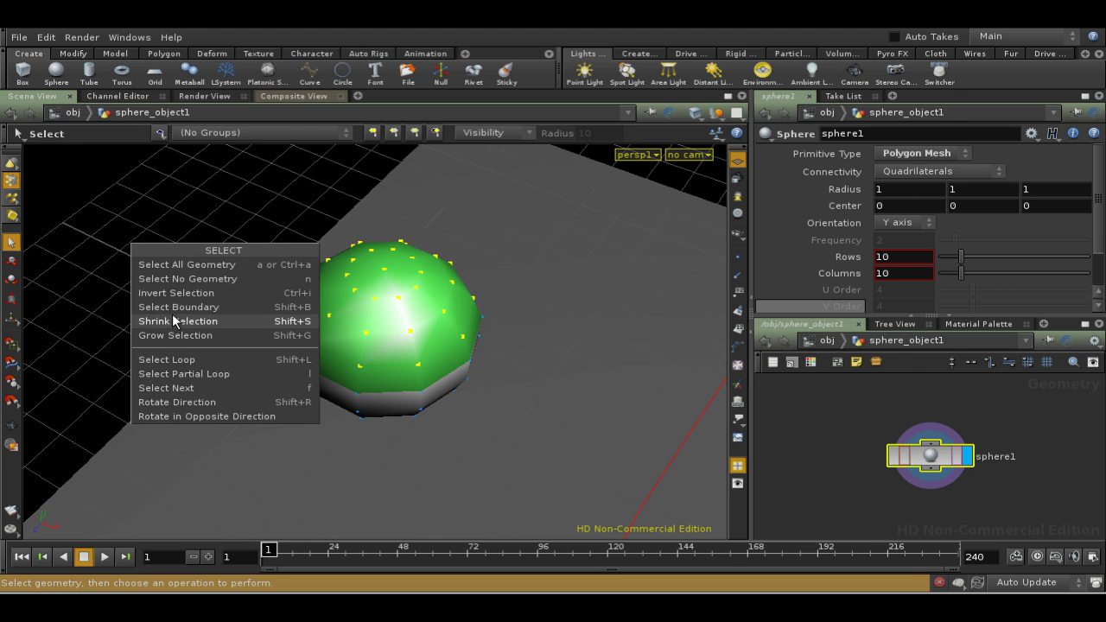
{"action": "left_click", "coordinate": [172, 317]}
{"action": "right_click", "coordinate": [146, 261]}
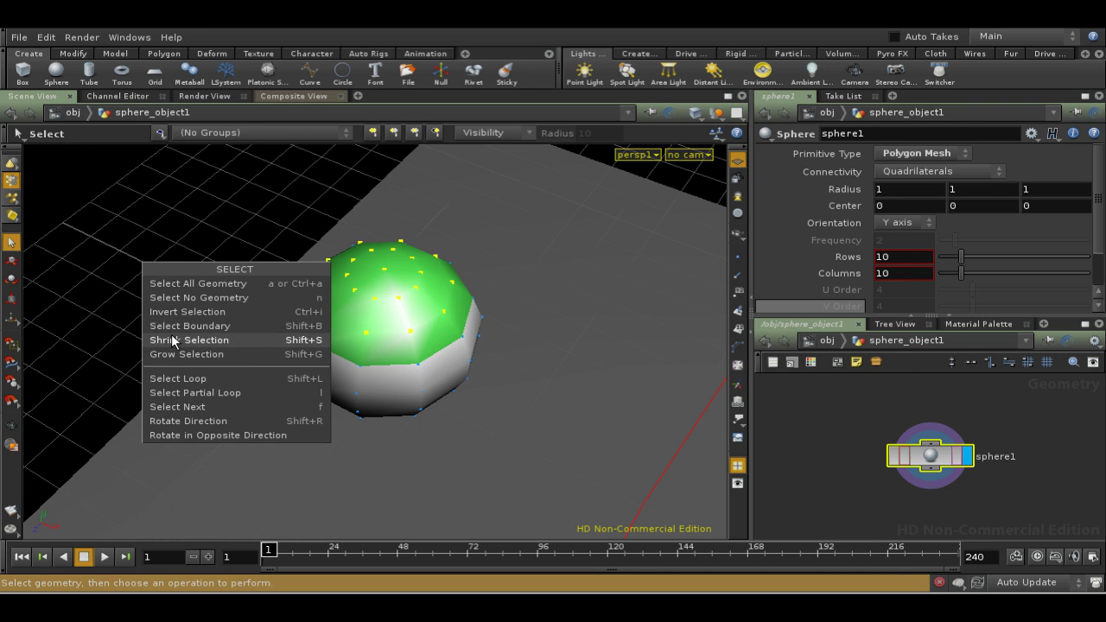
{"action": "left_click", "coordinate": [170, 313]}
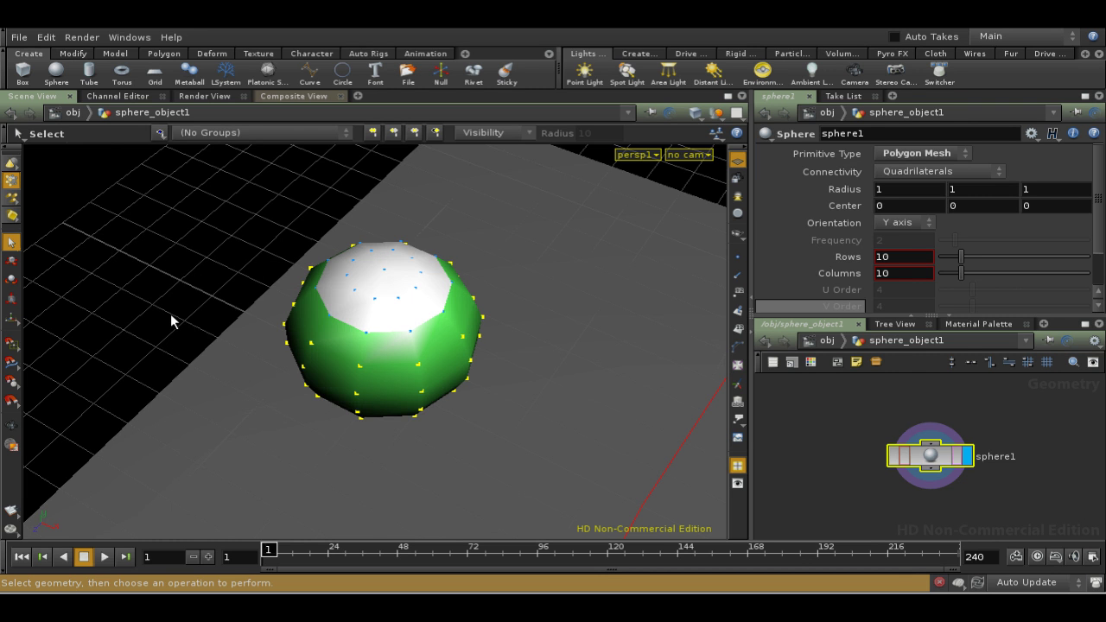
Reduce the inverted selection to its boundary points, inspect the resulting band around the sphere, and clear it
{"action": "right_click", "coordinate": [156, 271]}
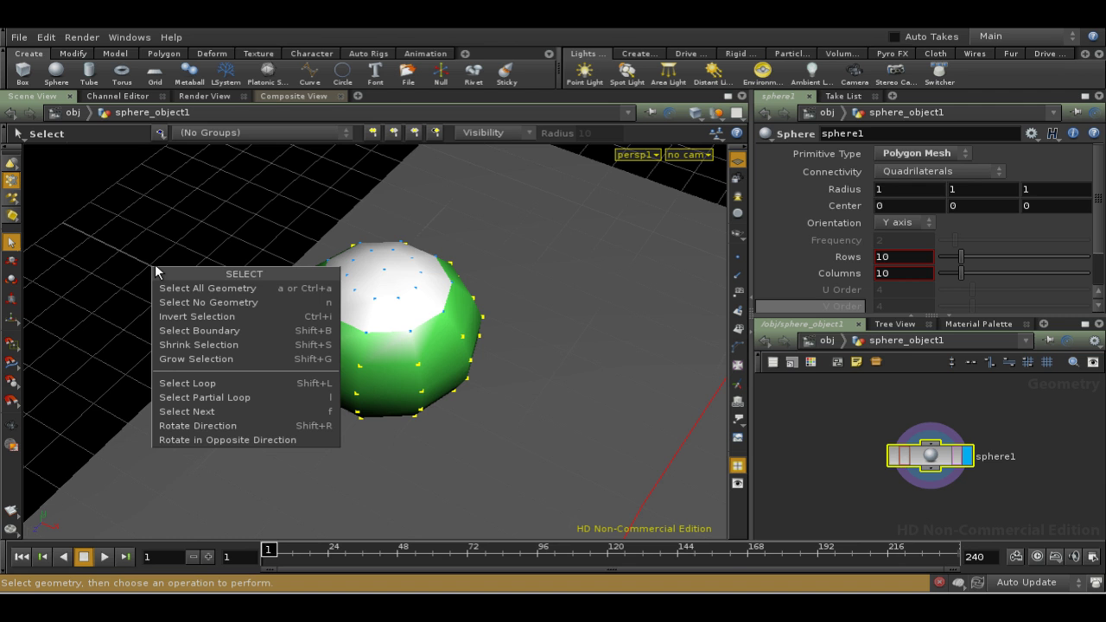
{"action": "left_click", "coordinate": [180, 329]}
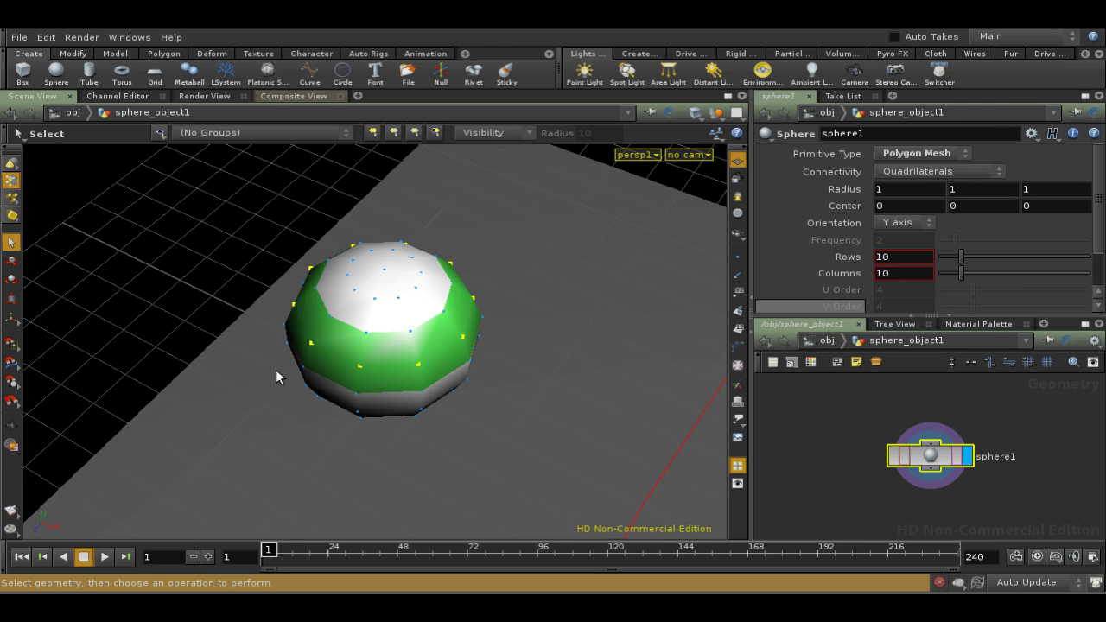
{"action": "left_click_drag", "start_coordinate": [473, 418], "coordinate": [427, 372], "text": "alt"}
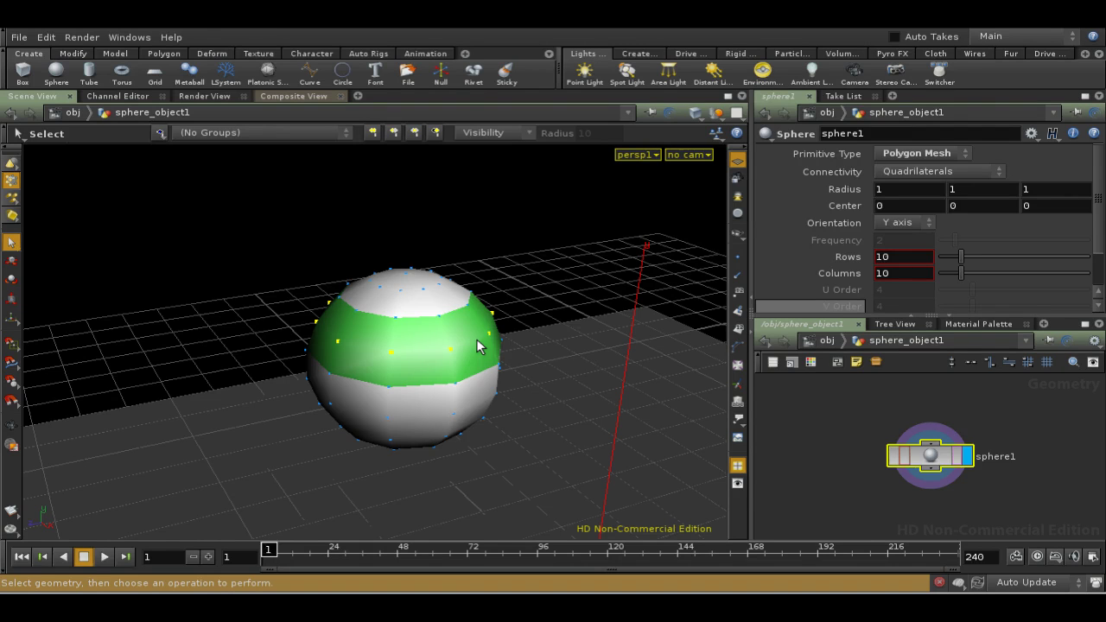
{"action": "left_click", "coordinate": [124, 223]}
Switch to primitive selection, select a face on the sphere's upper front, and extend it to the face above and that face's full row
{"action": "right_click", "coordinate": [12, 181]}
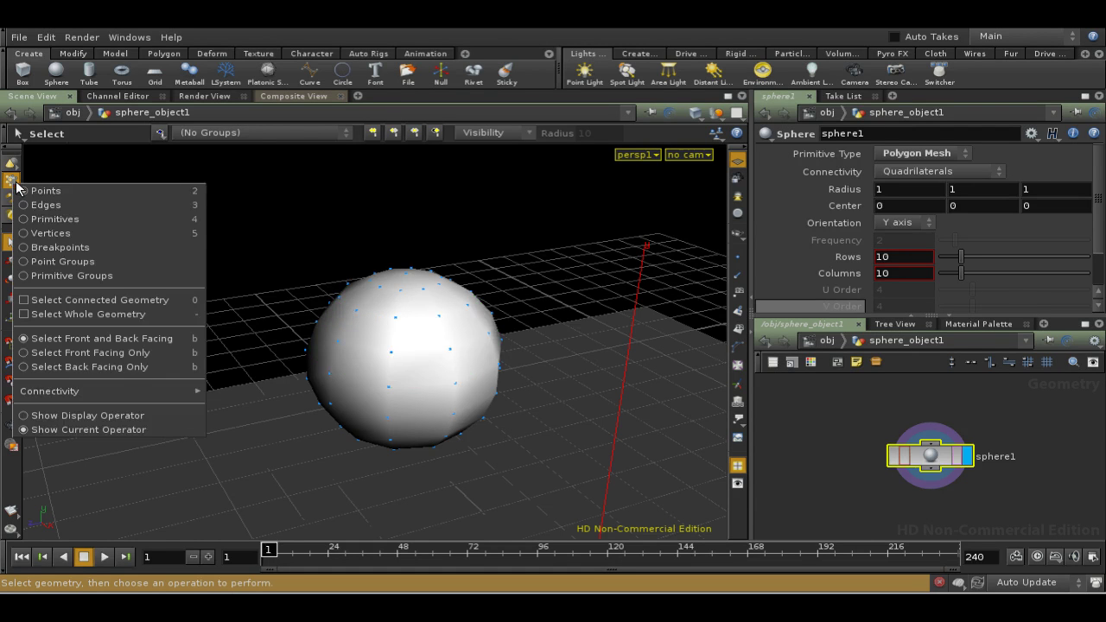
{"action": "left_click", "coordinate": [45, 218]}
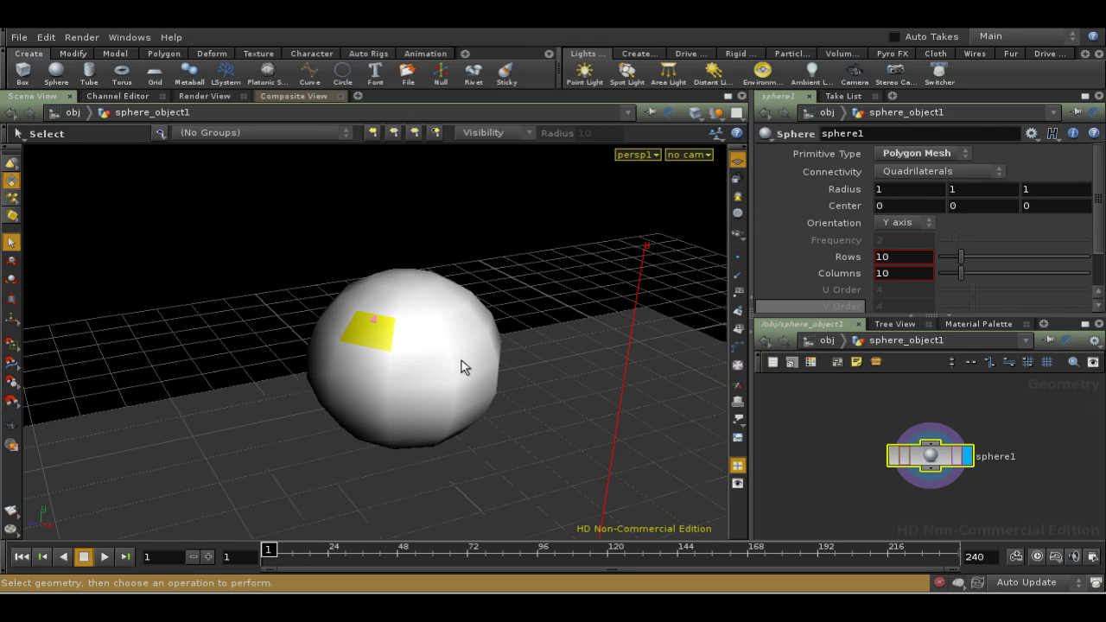
{"action": "key", "text": "Up"}
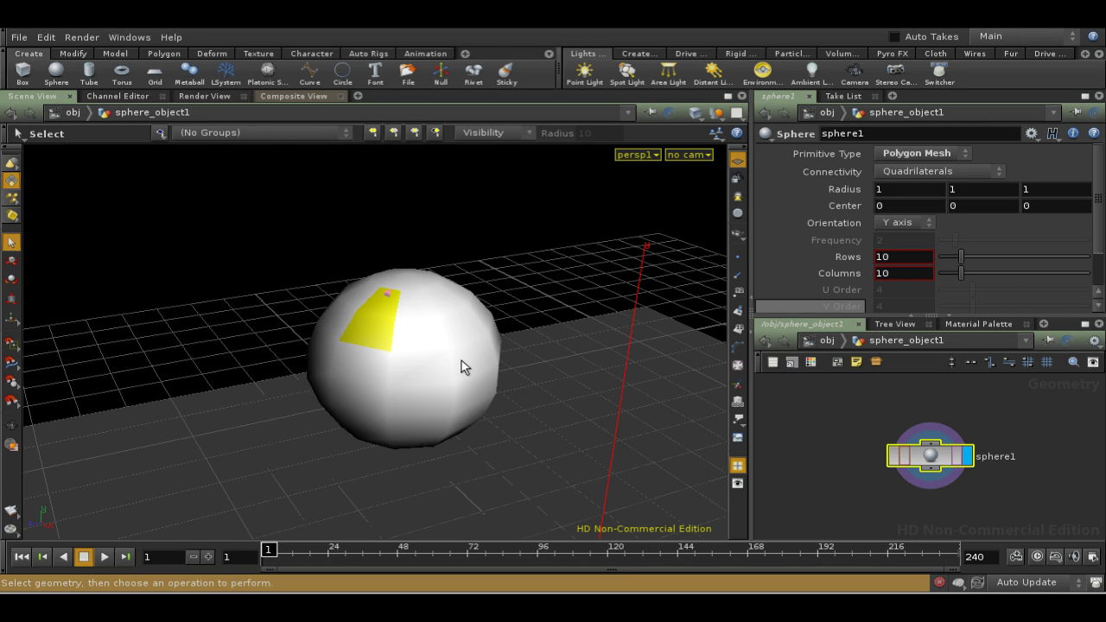
{"action": "key", "text": "Right"}
{"action": "key", "text": "shift+Right"}
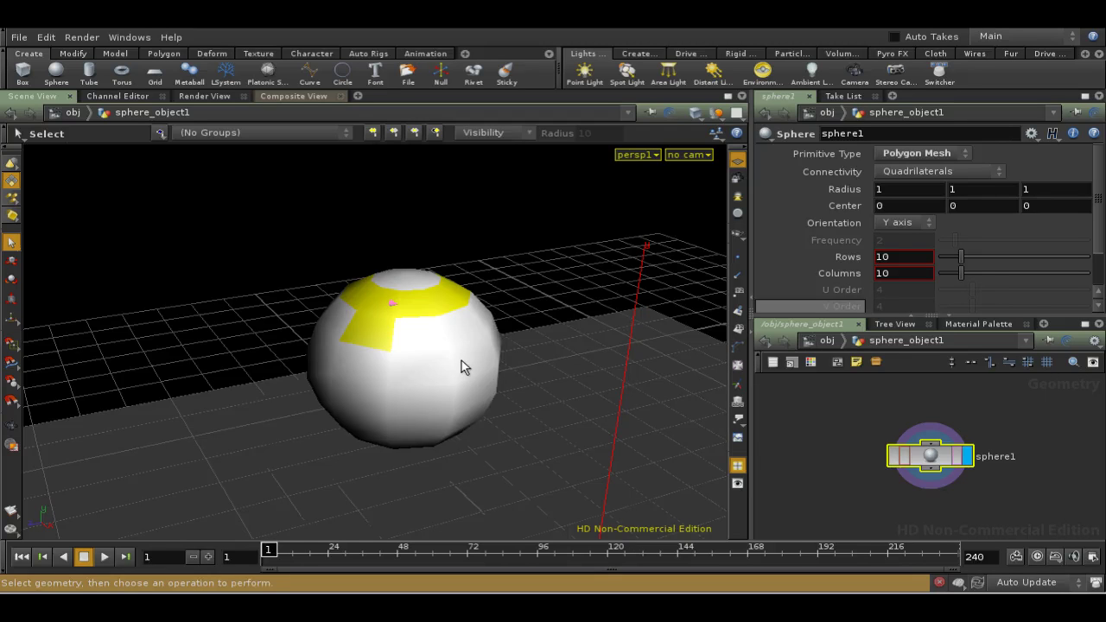
{"action": "key", "text": "Escape"}
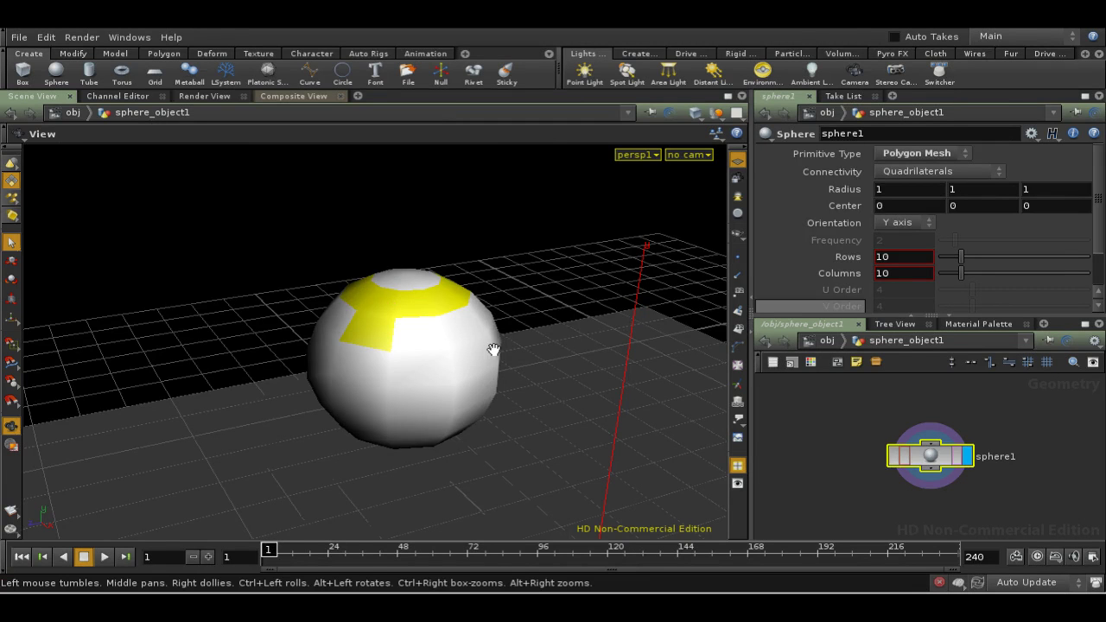
{"action": "left_click_drag", "start_coordinate": [489, 343], "coordinate": [365, 371]}
{"action": "key", "text": "s"}
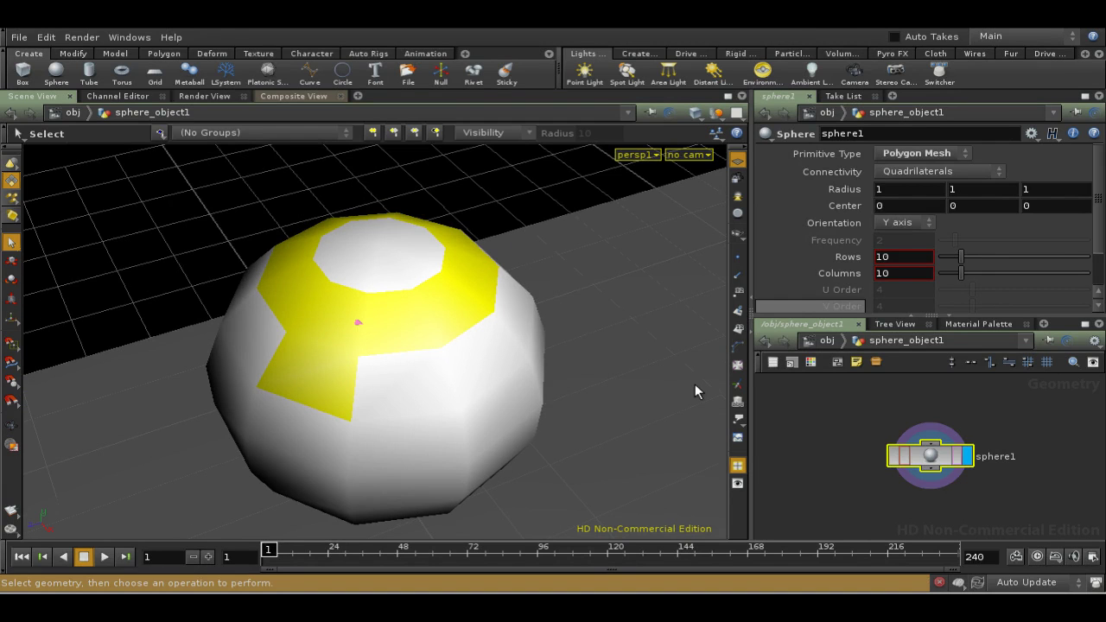
Display the primitive normals, then select a single face on the sphere and inspect it from several angles
{"action": "left_click", "coordinate": [739, 312]}
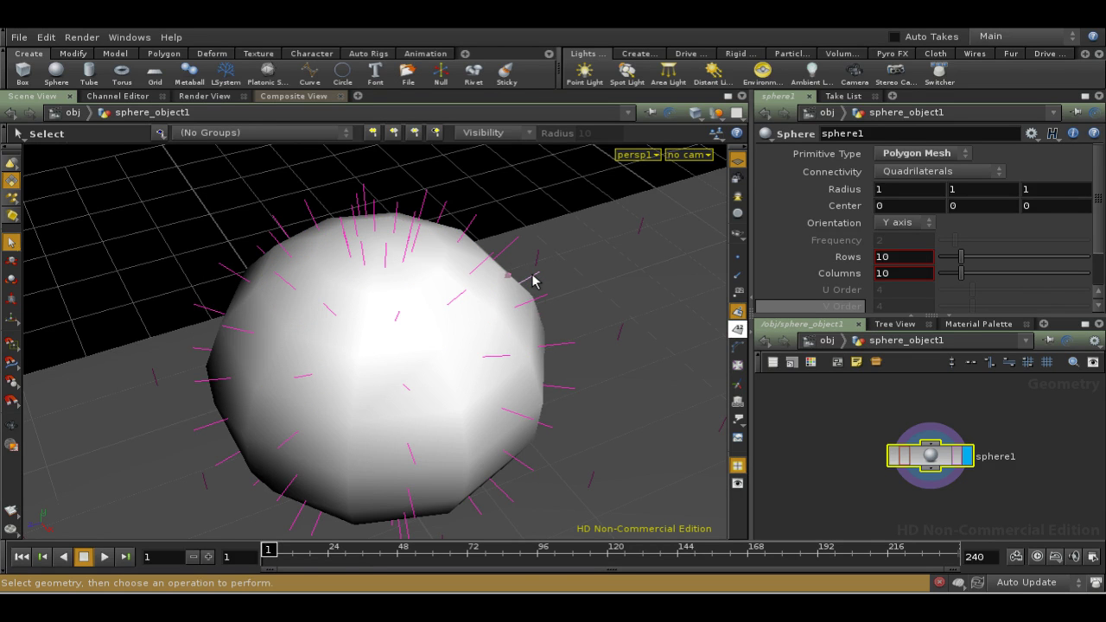
{"action": "left_click", "coordinate": [451, 298]}
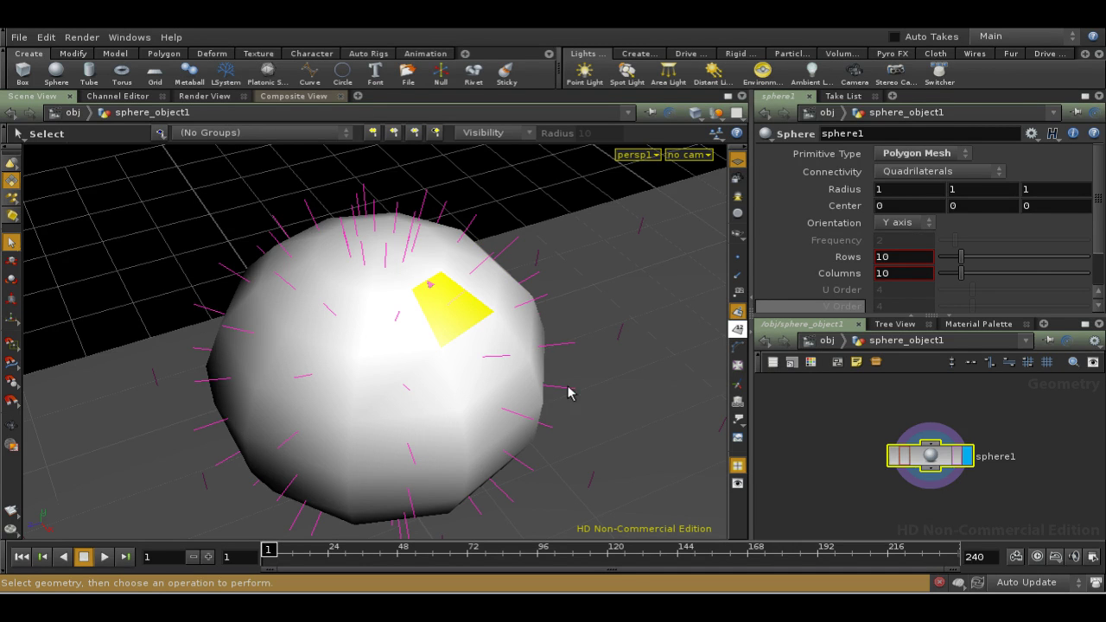
{"action": "left_click_drag", "start_coordinate": [570, 390], "coordinate": [563, 390], "text": "alt"}
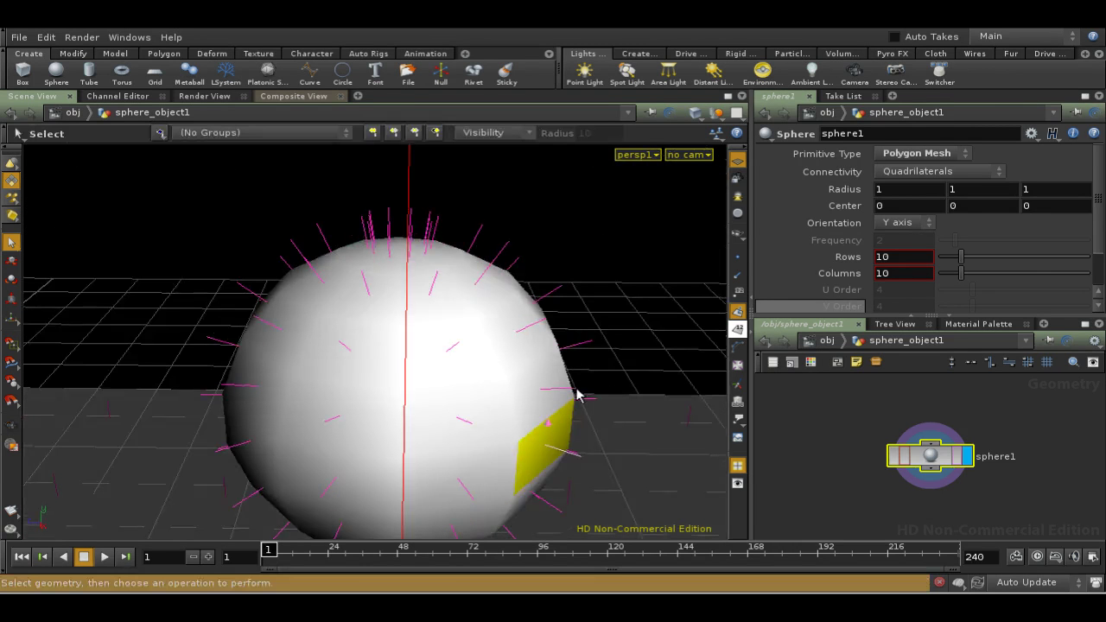
{"action": "key", "text": "space"}
{"action": "left_click_drag", "start_coordinate": [617, 360], "coordinate": [538, 363]}
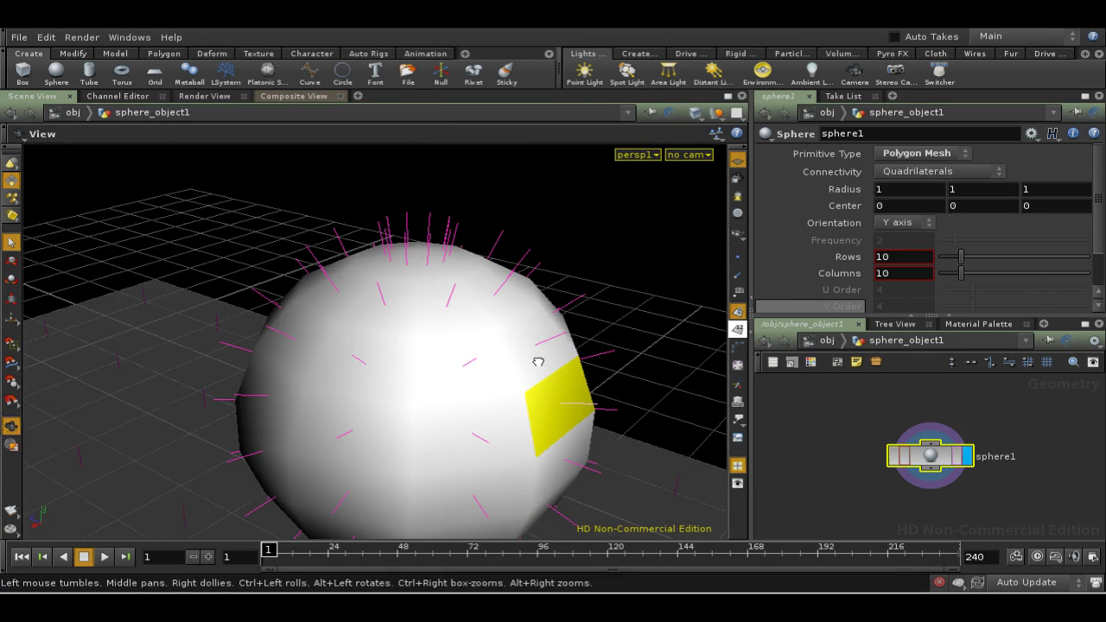
Restrict component selection to front-facing geometry only and clear the selected face
{"action": "left_click", "coordinate": [11, 184]}
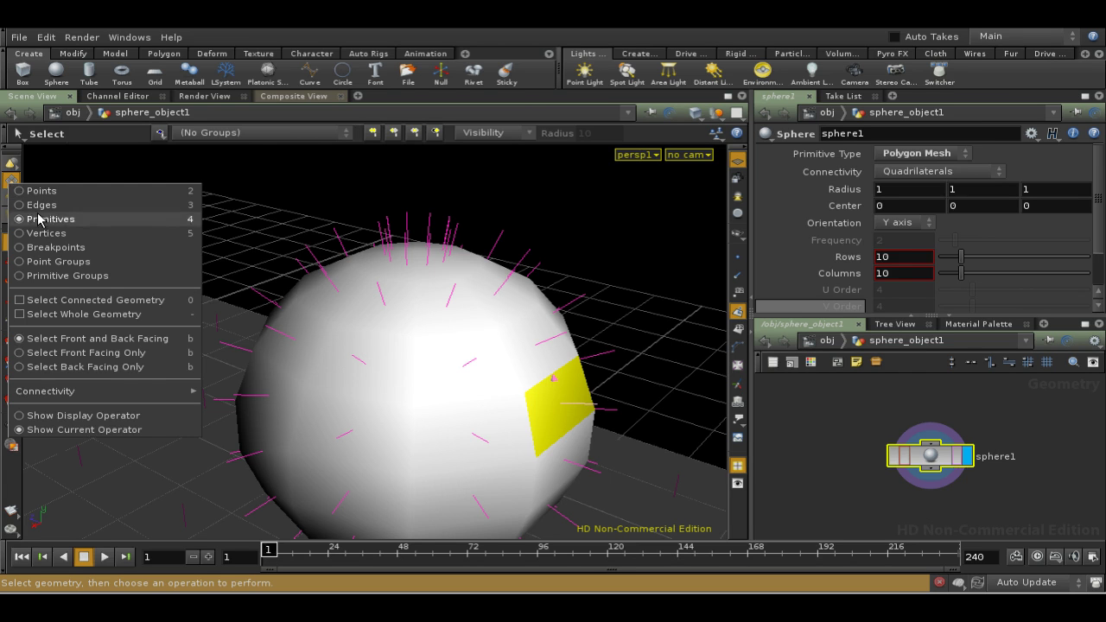
{"action": "left_click", "coordinate": [69, 355]}
{"action": "left_click", "coordinate": [196, 254]}
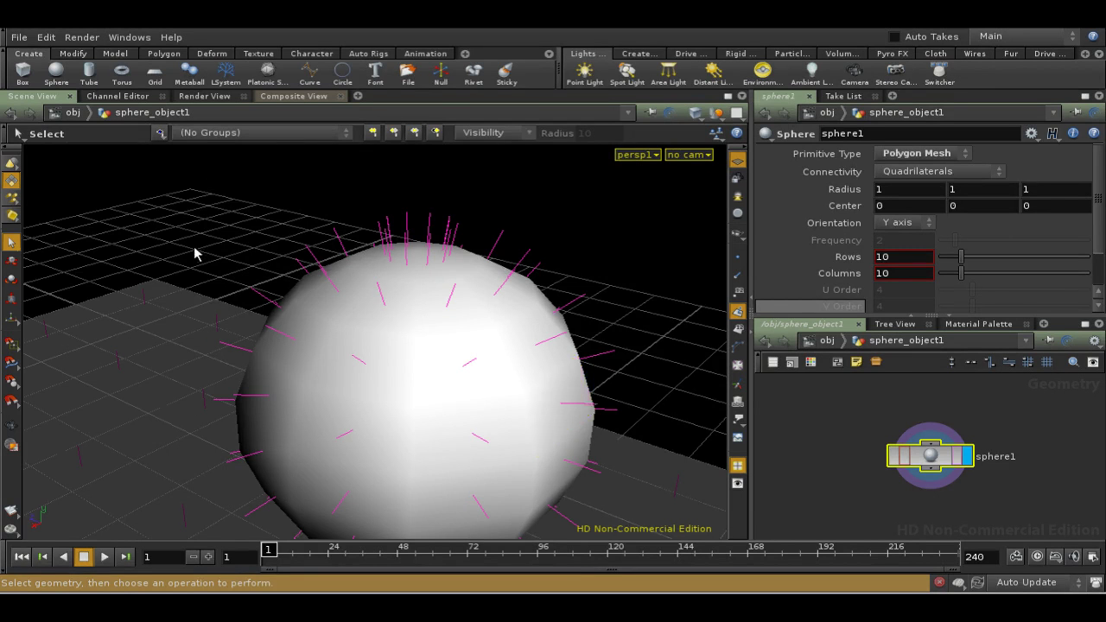
Box-select the front-facing faces across the middle of the sphere and inspect the selection from another angle
{"action": "left_click_drag", "start_coordinate": [194, 254], "coordinate": [366, 296]}
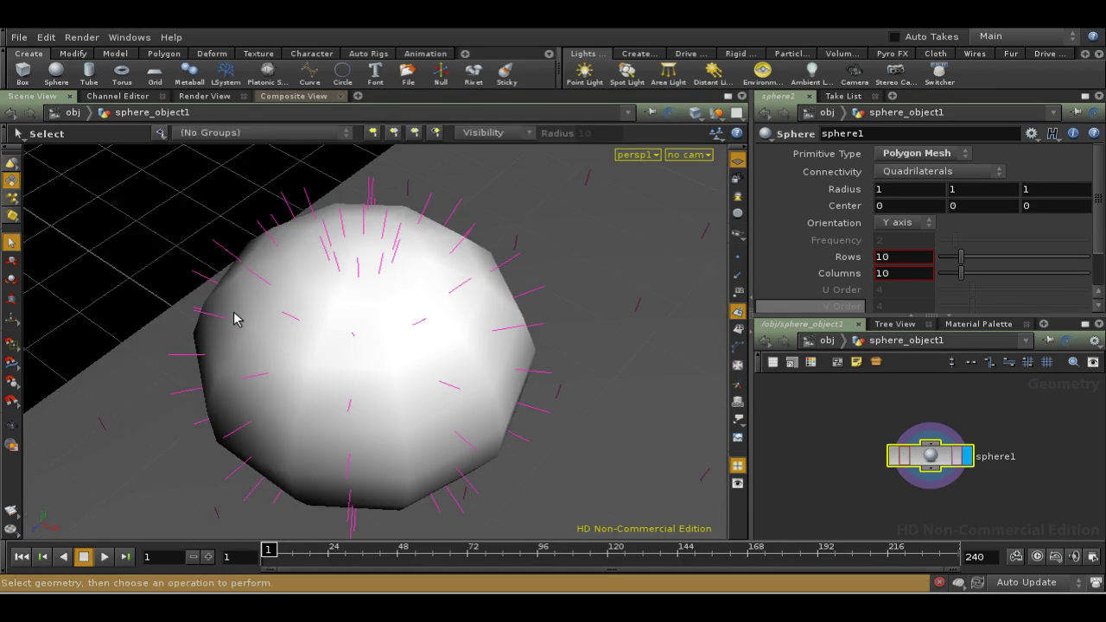
{"action": "left_click_drag", "start_coordinate": [233, 318], "coordinate": [625, 487]}
{"action": "key", "text": "space"}
{"action": "left_click_drag", "start_coordinate": [476, 284], "coordinate": [430, 452]}
{"action": "mouse_move", "coordinate": [562, 462]}
{"action": "right_mouse_down"}
{"action": "mouse_move", "coordinate": [553, 343]}
{"action": "mouse_move", "coordinate": [575, 464]}
{"action": "right_mouse_up"}
{"action": "key", "text": "s"}
{"action": "key", "text": "Escape"}
Return to object-level selection with primitive normals hidden, and select the combined box and torus object
{"action": "right_click_drag", "start_coordinate": [561, 331], "coordinate": [567, 467]}
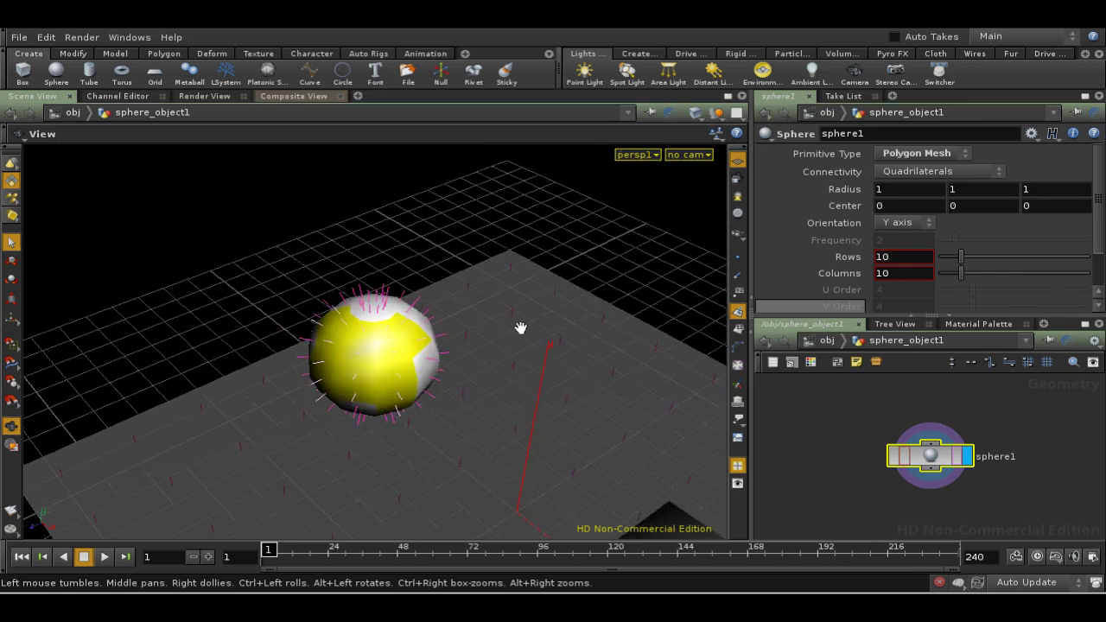
{"action": "right_click_drag", "start_coordinate": [521, 328], "coordinate": [539, 525]}
{"action": "right_click_drag", "start_coordinate": [526, 335], "coordinate": [547, 478]}
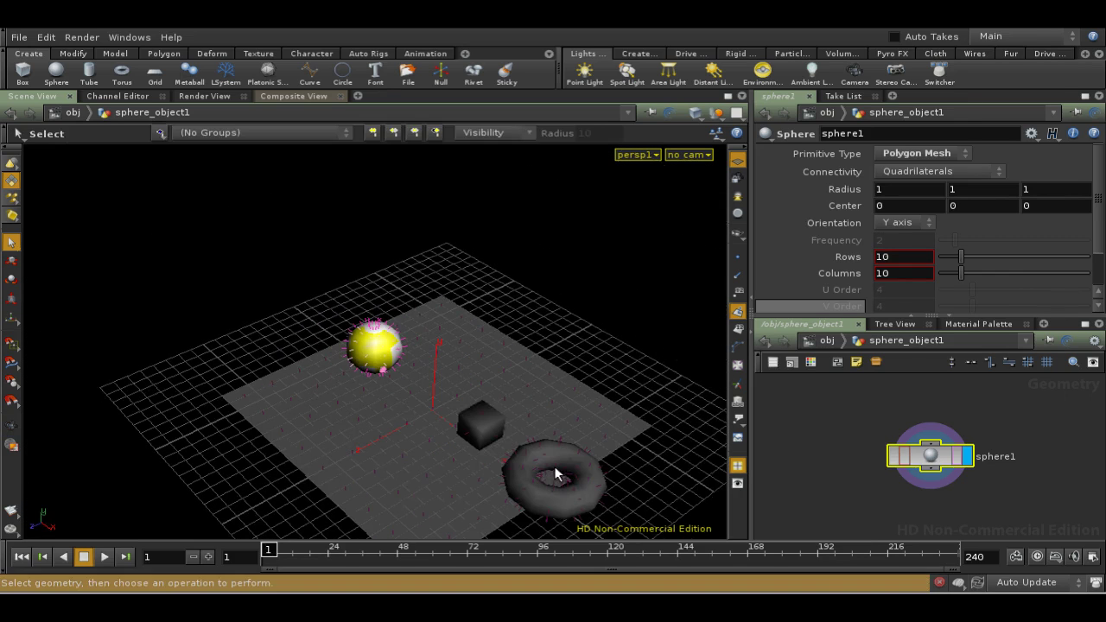
{"action": "left_click_drag", "start_coordinate": [558, 434], "coordinate": [569, 408]}
{"action": "key", "text": "s"}
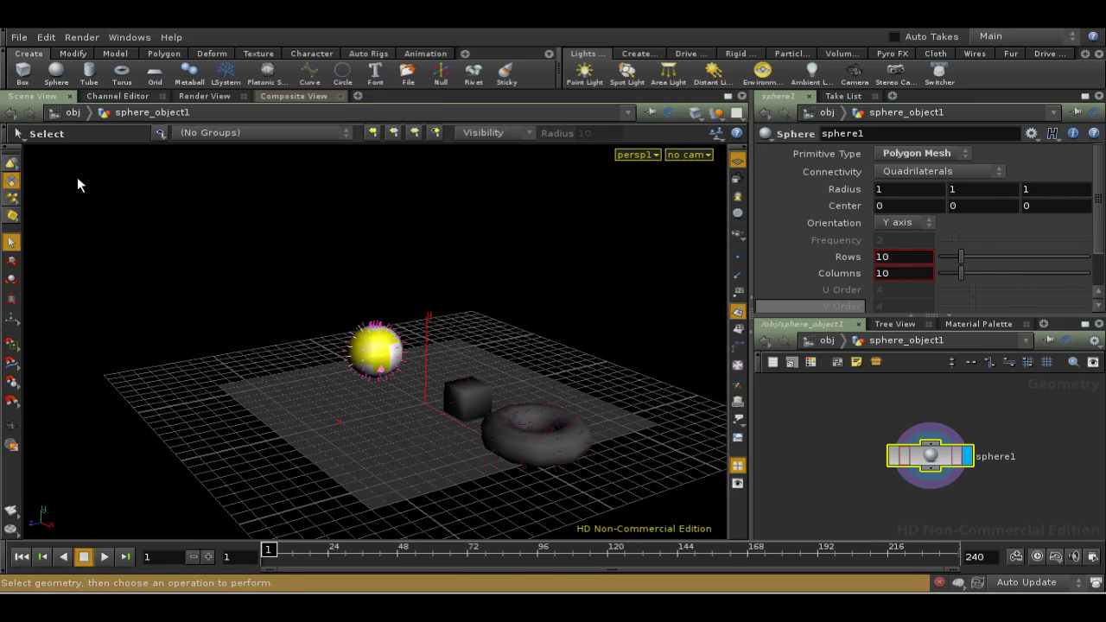
{"action": "left_click", "coordinate": [11, 162]}
{"action": "left_click", "coordinate": [739, 312]}
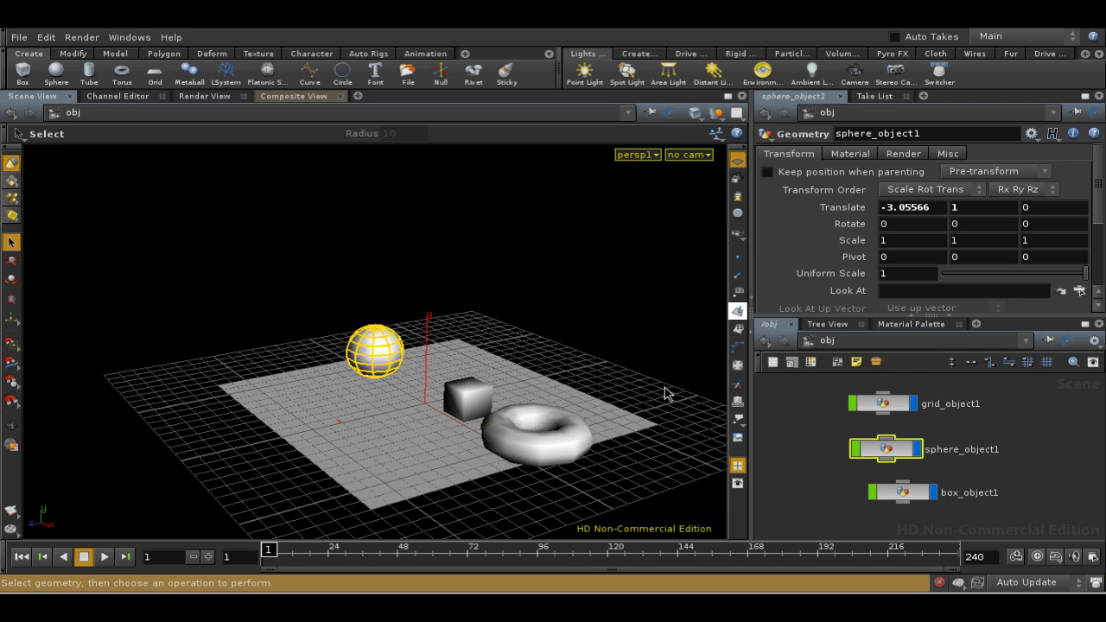
{"action": "left_click", "coordinate": [576, 456]}
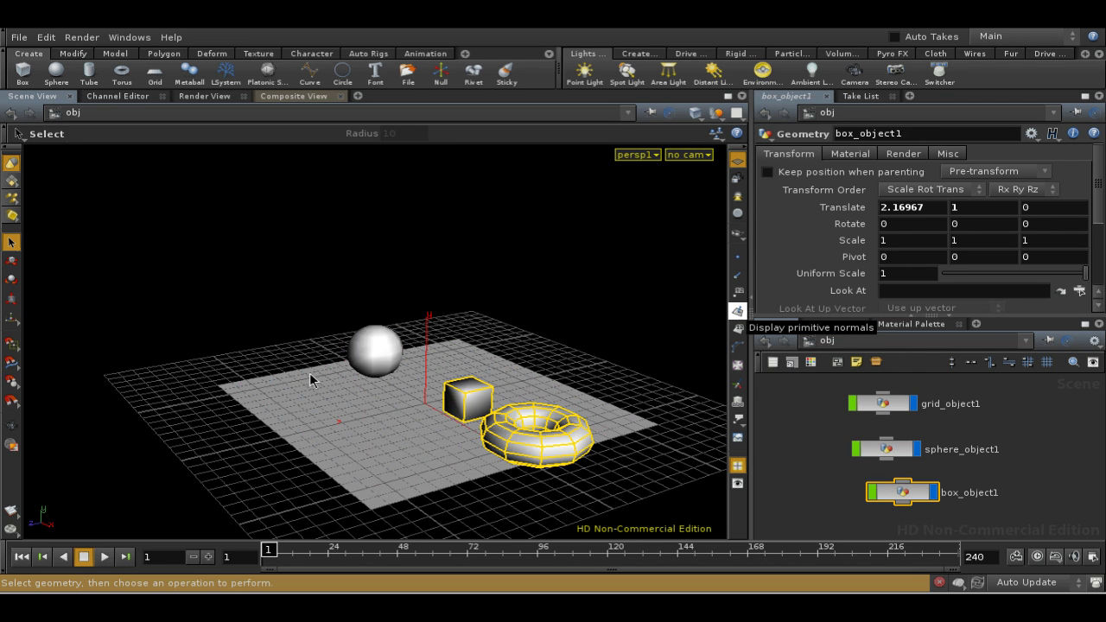
Switch to point selection on the box and torus object and select a point on the torus's far side
{"action": "left_click", "coordinate": [12, 181]}
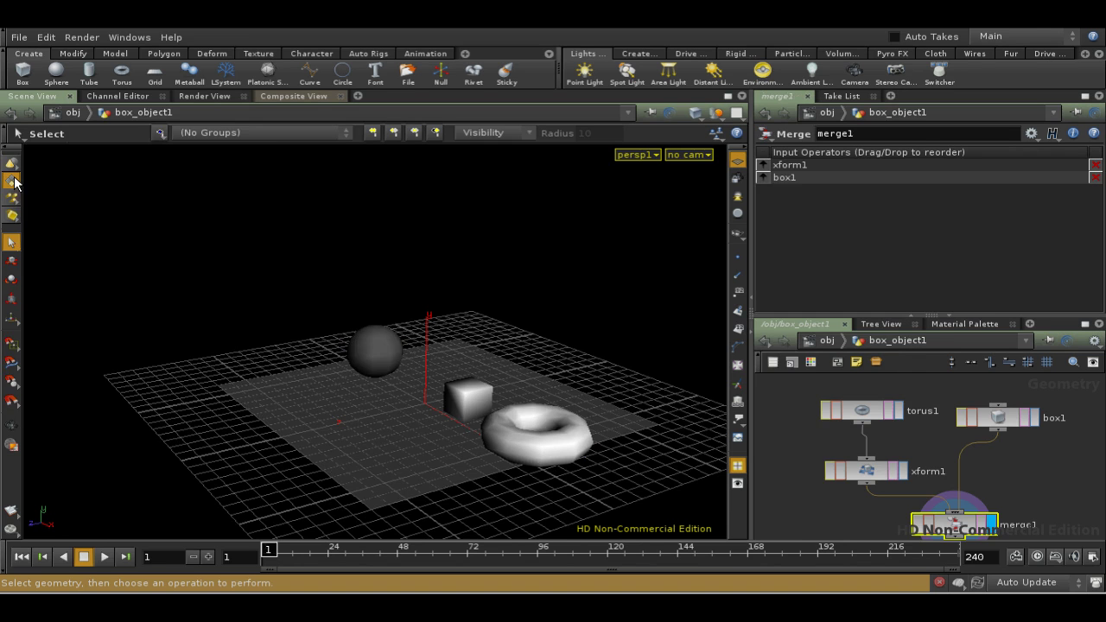
{"action": "right_click", "coordinate": [17, 183]}
{"action": "left_click", "coordinate": [45, 193]}
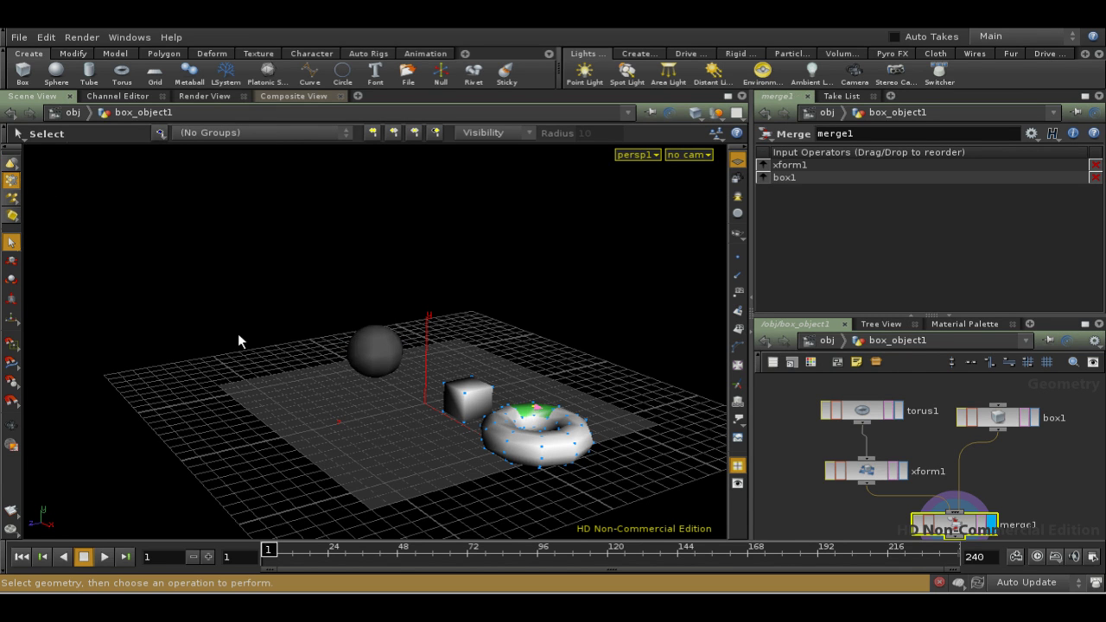
Enable connected geometry selection, select all of the torus's points through one point, inspect them, and clear the selection
{"action": "right_click", "coordinate": [11, 243]}
{"action": "right_click", "coordinate": [8, 181]}
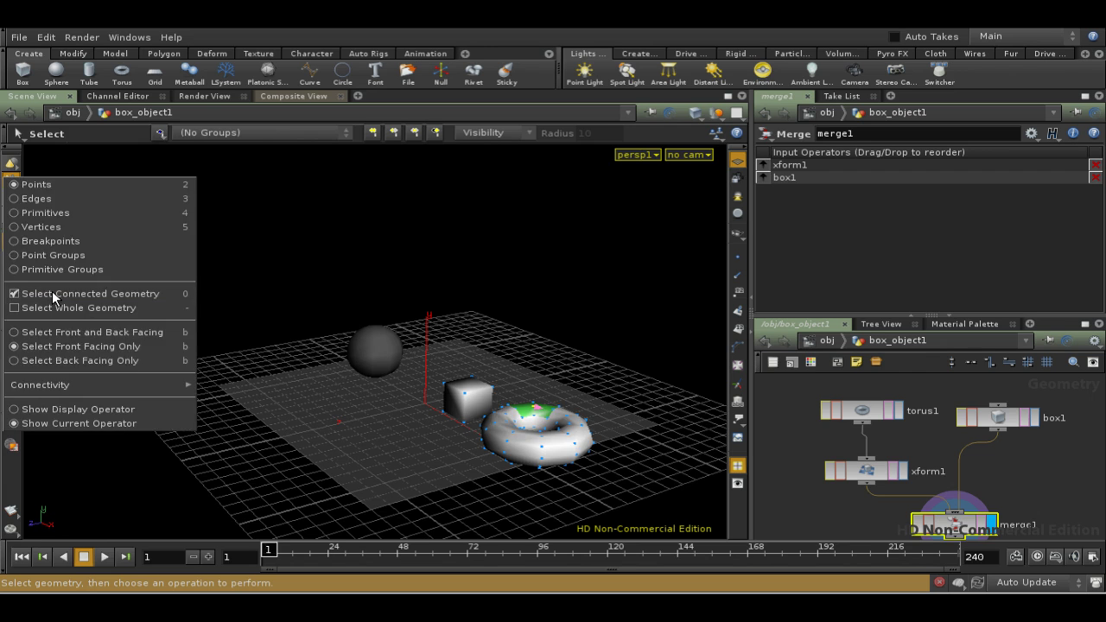
{"action": "left_click", "coordinate": [53, 293]}
{"action": "key", "text": "space"}
{"action": "mouse_move", "coordinate": [581, 392]}
{"action": "left_mouse_down"}
{"action": "mouse_move", "coordinate": [558, 350]}
{"action": "mouse_move", "coordinate": [565, 403]}
{"action": "left_mouse_up"}
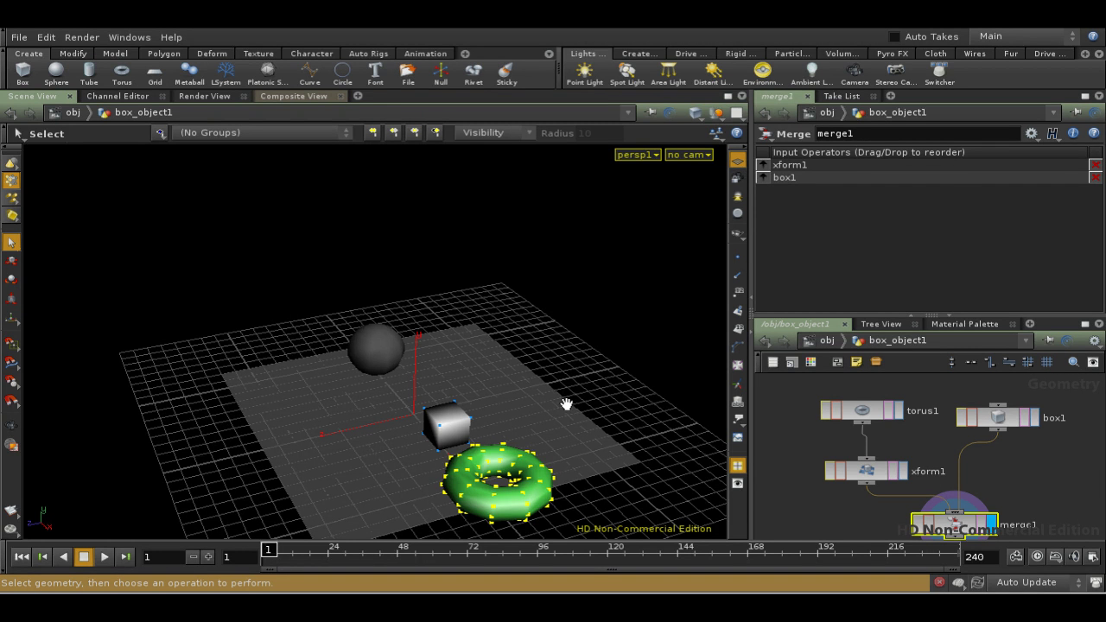
{"action": "left_click", "coordinate": [229, 306]}
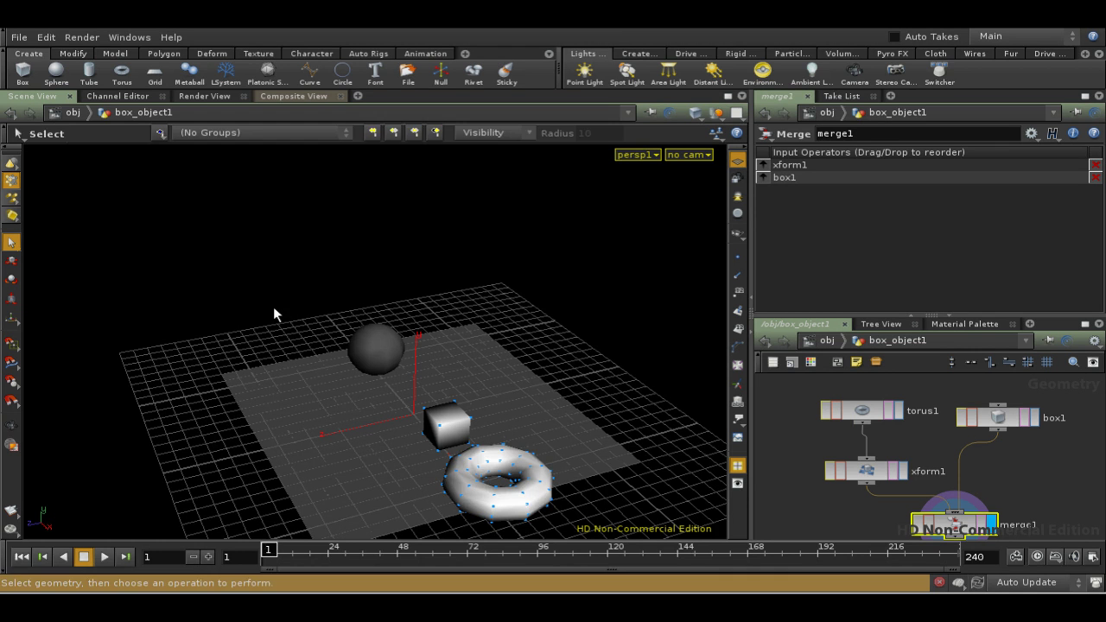
Switch to lasso picking and lasso around part of the torus to select all of its connected points
{"action": "right_click", "coordinate": [12, 244]}
{"action": "left_click", "coordinate": [52, 268]}
{"action": "key", "text": "space"}
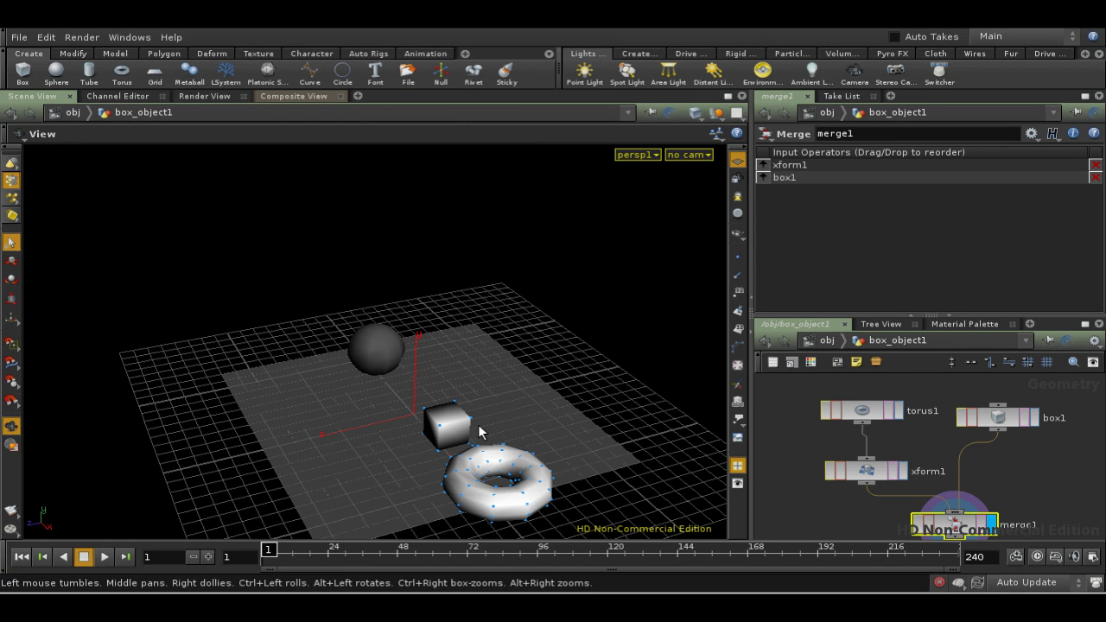
{"action": "right_click_drag", "start_coordinate": [481, 396], "coordinate": [471, 238]}
{"action": "left_click_drag", "start_coordinate": [471, 238], "coordinate": [494, 323]}
{"action": "middle_click_drag", "start_coordinate": [493, 324], "coordinate": [438, 175]}
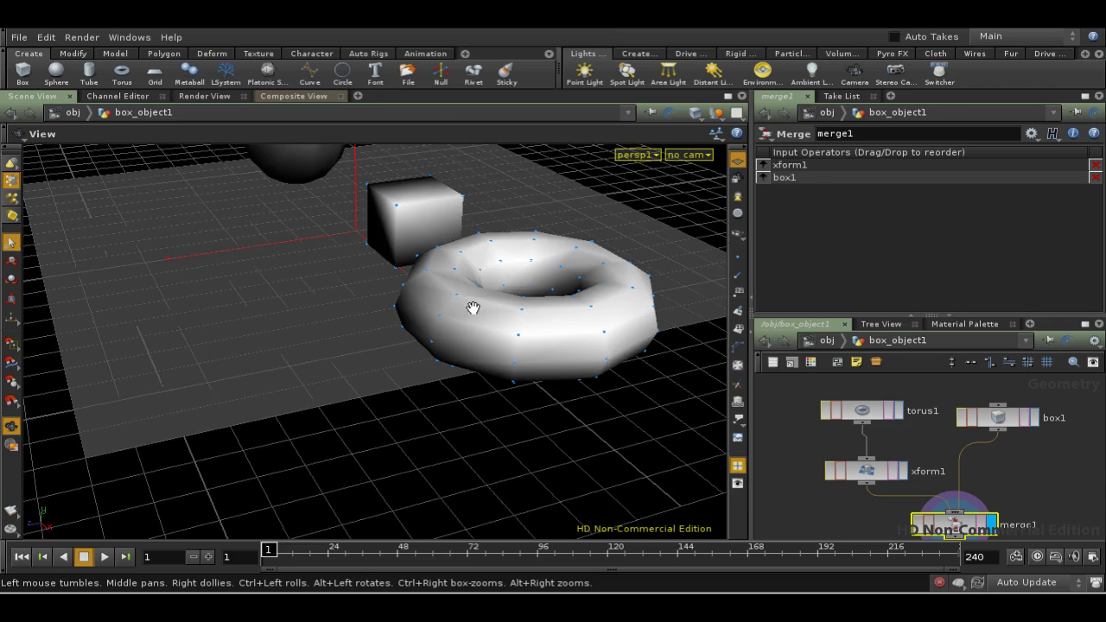
{"action": "middle_click_drag", "start_coordinate": [473, 308], "coordinate": [485, 284]}
{"action": "mouse_move", "coordinate": [473, 312]}
{"action": "left_mouse_down"}
{"action": "mouse_move", "coordinate": [452, 342]}
{"action": "mouse_move", "coordinate": [492, 358]}
{"action": "left_mouse_up"}
{"action": "mouse_move", "coordinate": [649, 366]}
{"action": "left_mouse_down"}
{"action": "mouse_move", "coordinate": [647, 331]}
{"action": "mouse_move", "coordinate": [605, 333]}
{"action": "mouse_move", "coordinate": [576, 305]}
{"action": "left_mouse_up"}
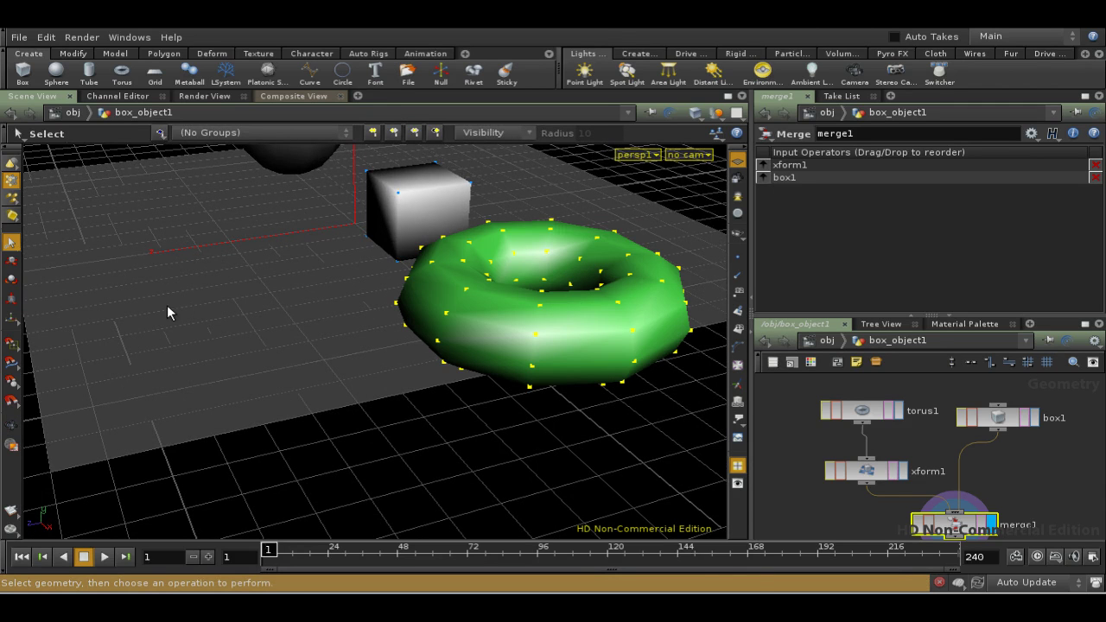
Turn off connected geometry selection, switch to brush picking, and brush across the torus's near side to select points there
{"action": "left_click", "coordinate": [11, 181]}
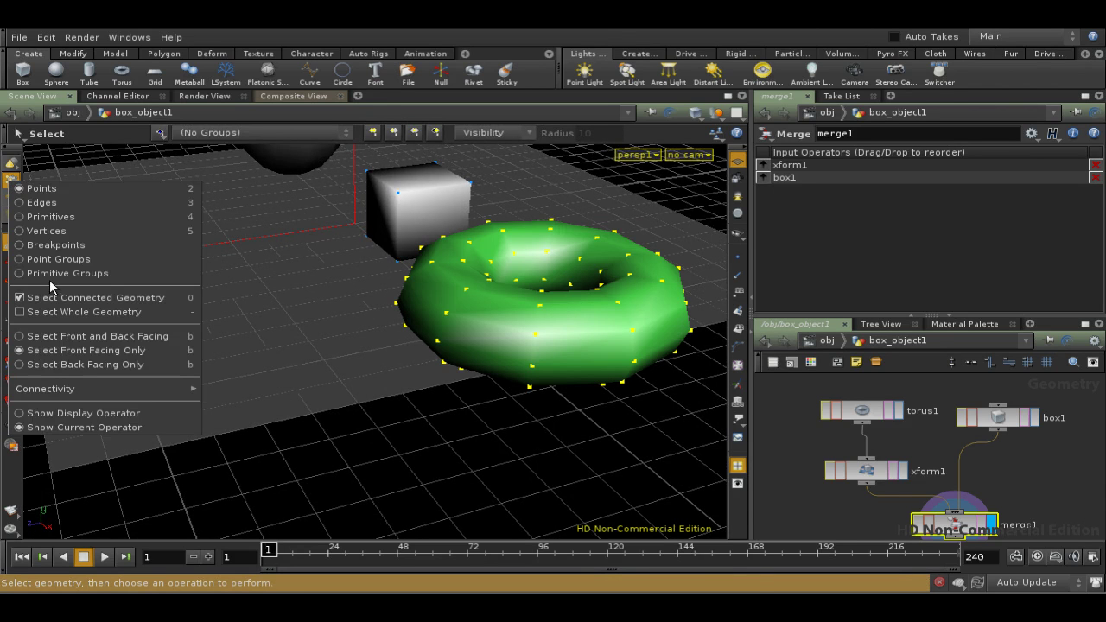
{"action": "left_click", "coordinate": [10, 242]}
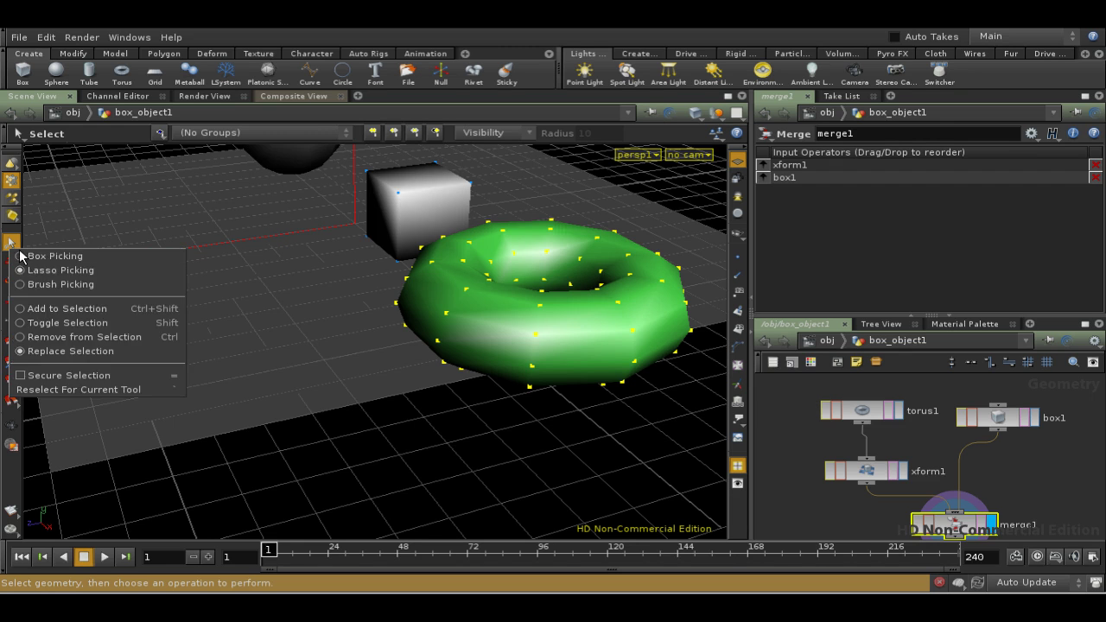
{"action": "left_click", "coordinate": [32, 285]}
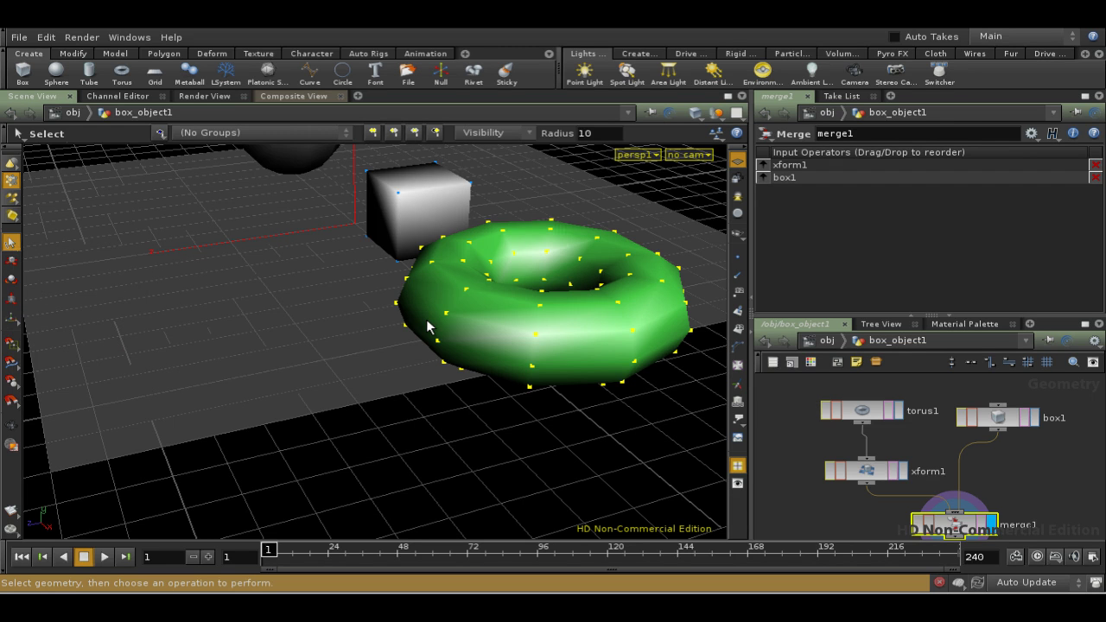
{"action": "left_click_drag", "start_coordinate": [307, 292], "coordinate": [551, 342]}
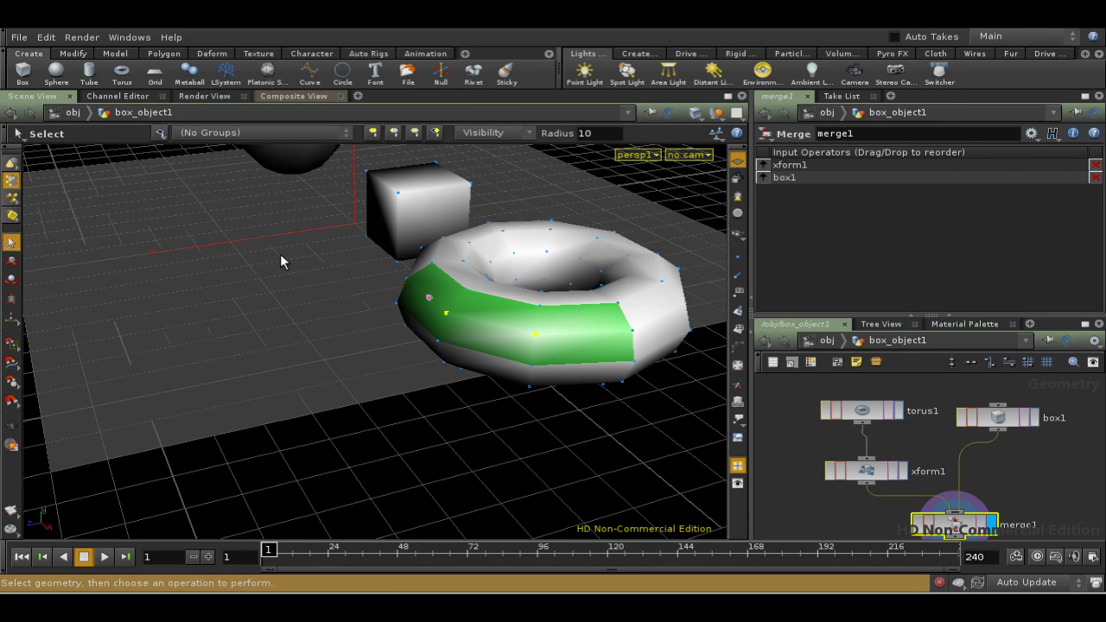
Switch to edge selection and brush along the lower near side of the torus to select an edge
{"action": "left_click", "coordinate": [10, 181]}
{"action": "left_click", "coordinate": [34, 195]}
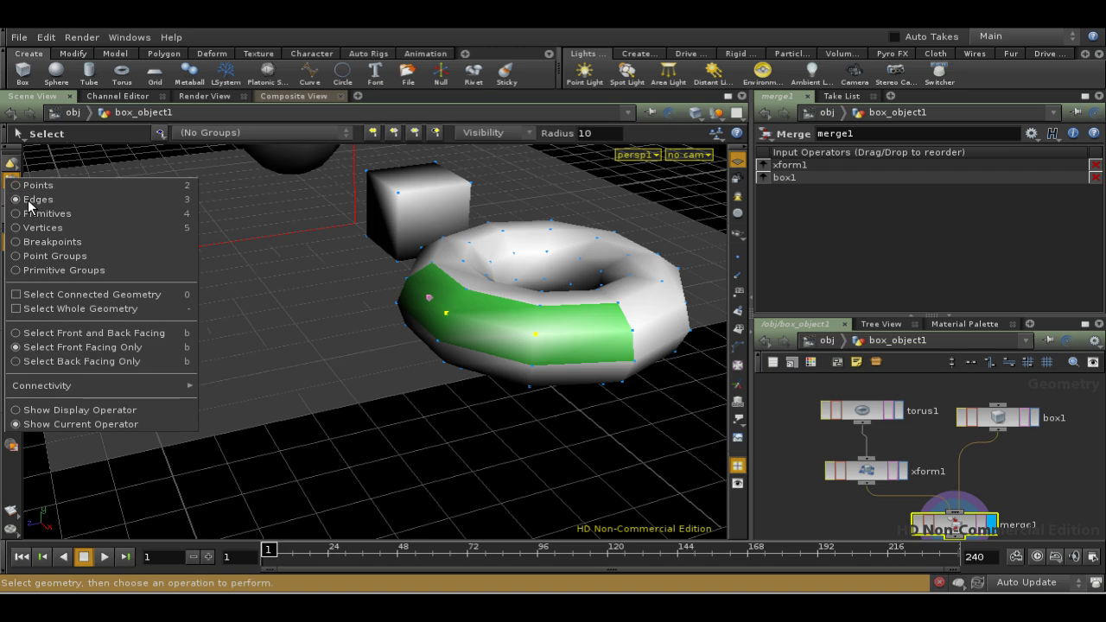
{"action": "left_click", "coordinate": [388, 341]}
{"action": "left_click_drag", "start_coordinate": [439, 345], "coordinate": [534, 370]}
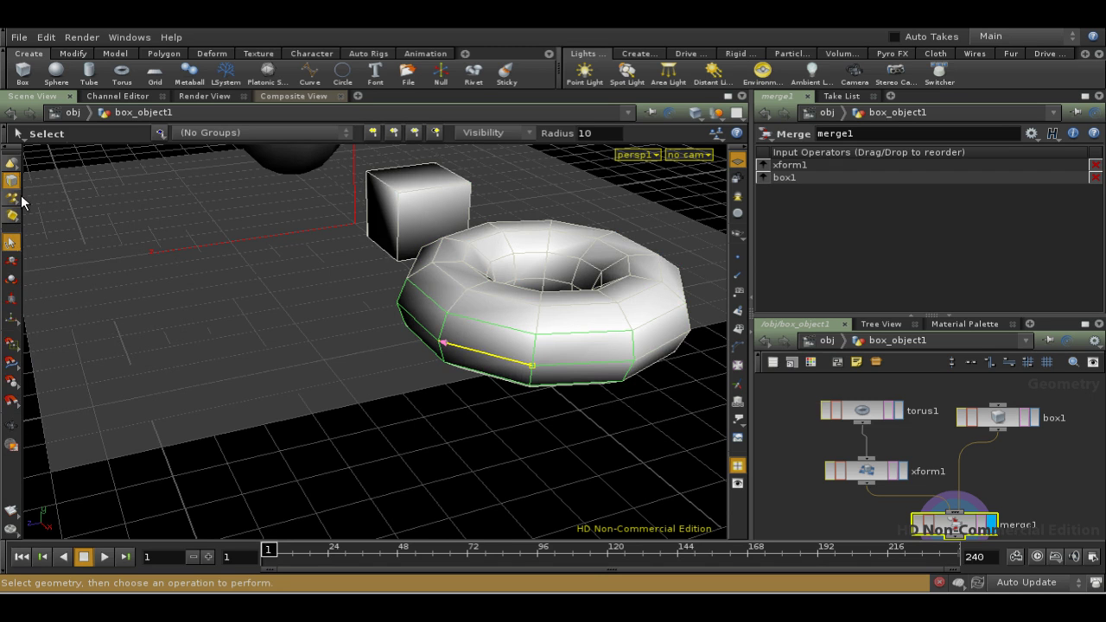
Switch to primitive selection to convert the torus's selected edge to faces, and clear the selection
{"action": "left_click", "coordinate": [12, 181]}
{"action": "left_click", "coordinate": [37, 208]}
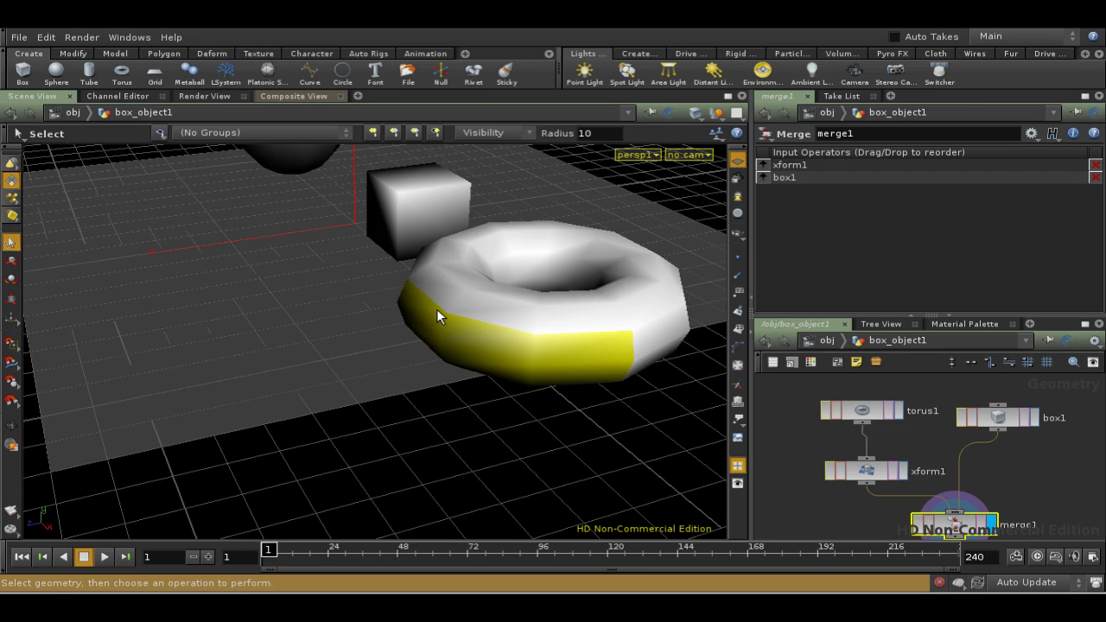
{"action": "left_click", "coordinate": [277, 316]}
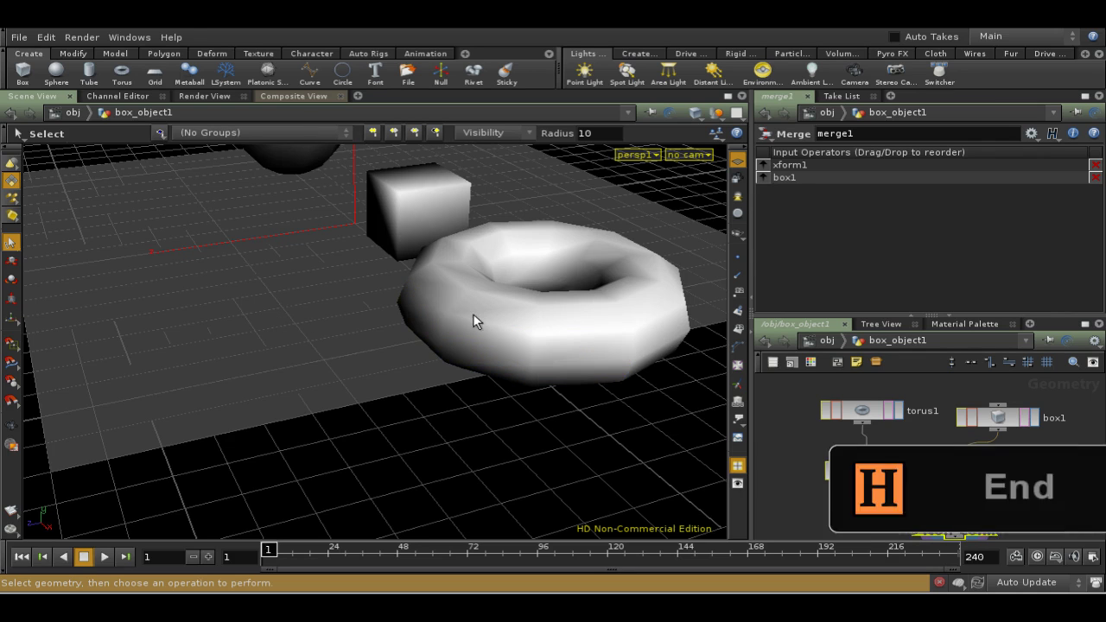